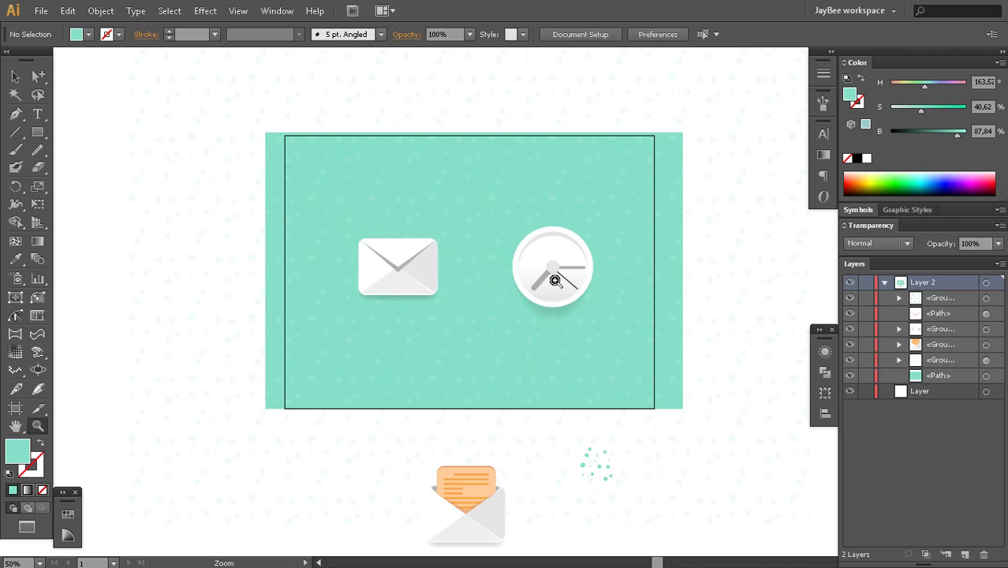
Examine the finished artwork with the envelope and clock icons and the dotted overlay on its teal background
{"action": "left_click", "coordinate": [537, 296]}
{"action": "scroll", "coordinate": [458, 332], "scroll_direction": "left", "scroll_amount": 2}
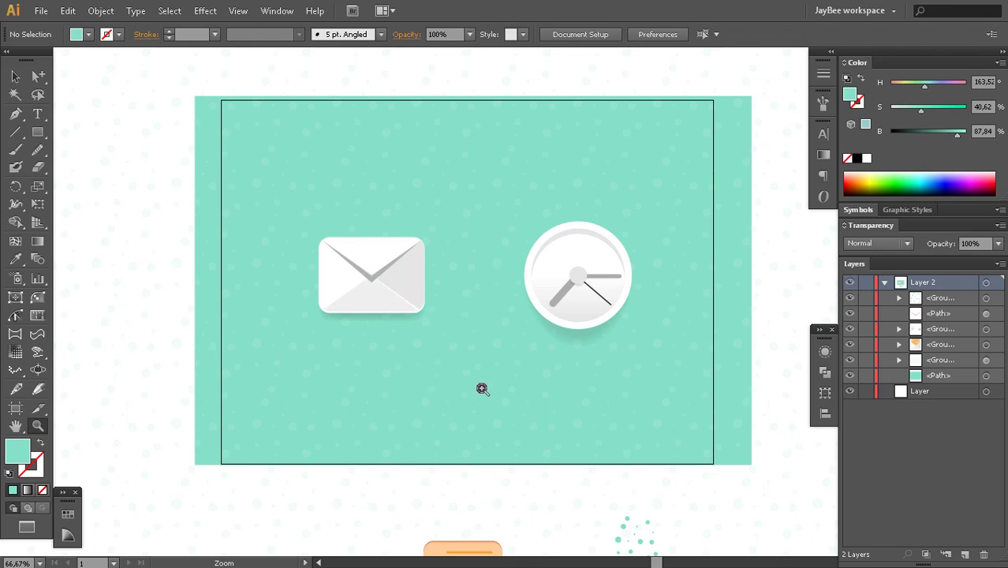
{"action": "left_click_drag", "start_coordinate": [668, 180], "coordinate": [629, 266]}
{"action": "key", "text": "v"}
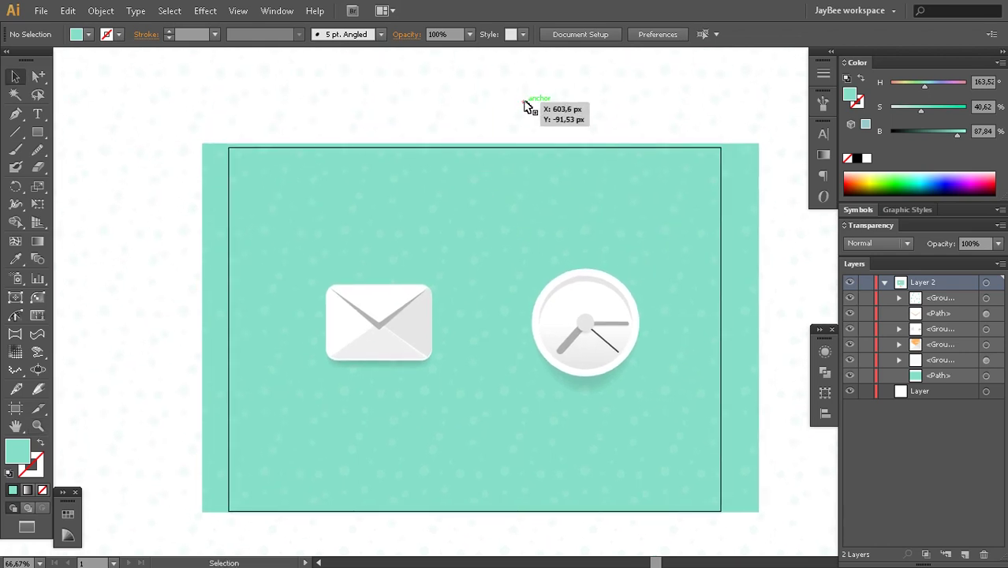
{"action": "left_click", "coordinate": [526, 106]}
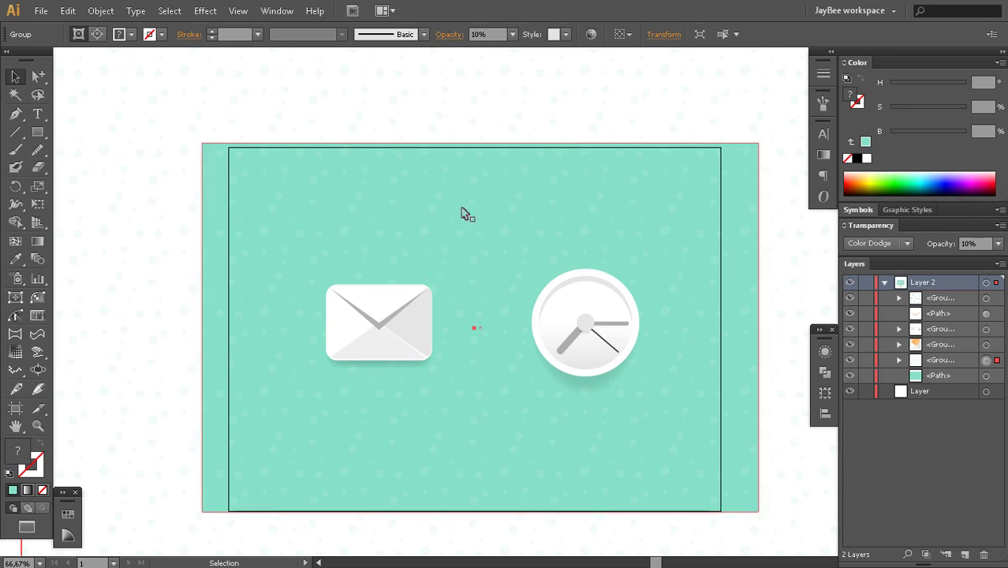
{"action": "left_click_drag", "start_coordinate": [482, 453], "coordinate": [449, 401]}
{"action": "left_click", "coordinate": [355, 485]}
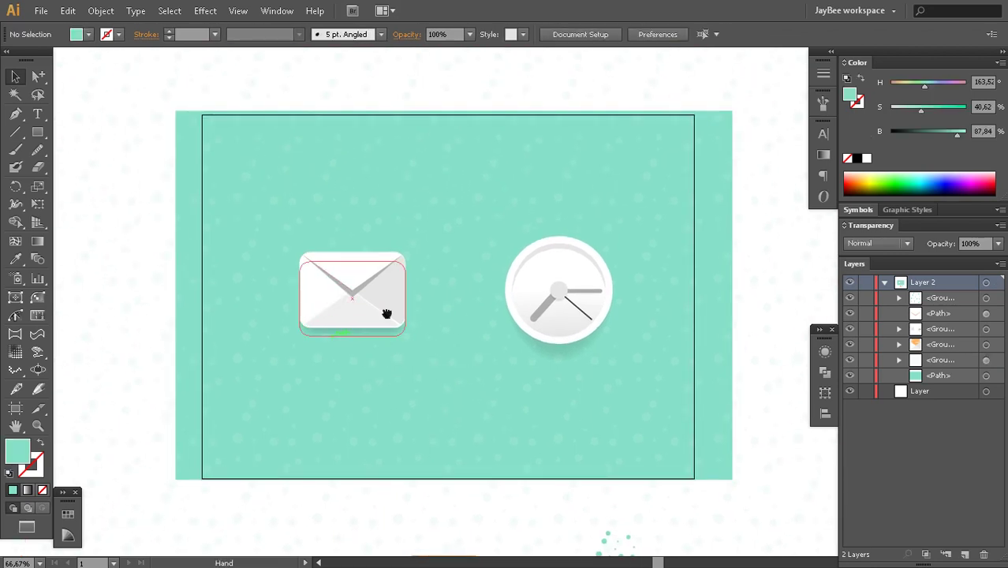
Draw a rectangle in the empty area below the artwork and fill it with the teal dot pattern swatch
{"action": "scroll", "coordinate": [292, 355], "scroll_direction": "down", "scroll_amount": 5}
{"action": "key", "text": "m"}
{"action": "scroll", "coordinate": [220, 384], "scroll_direction": "left", "scroll_amount": 2}
{"action": "left_click_drag", "start_coordinate": [232, 373], "coordinate": [513, 512]}
{"action": "left_click", "coordinate": [67, 530]}
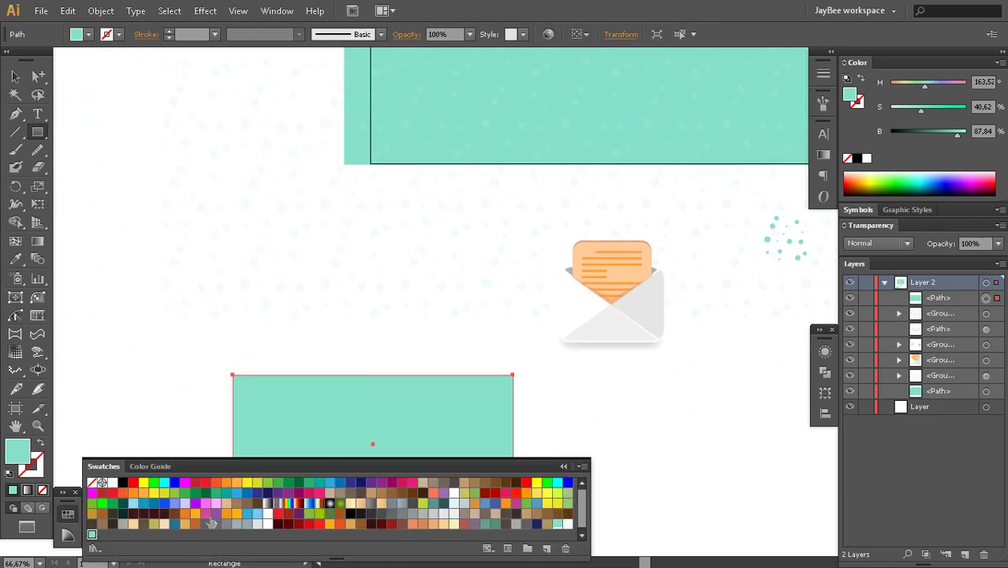
{"action": "left_click", "coordinate": [568, 524]}
Enlarge the dot-patterned rectangle from its lower corner so the pattern covers a wider area
{"action": "left_click_drag", "start_coordinate": [524, 382], "coordinate": [512, 275]}
{"action": "key", "text": "v"}
{"action": "left_click", "coordinate": [543, 358]}
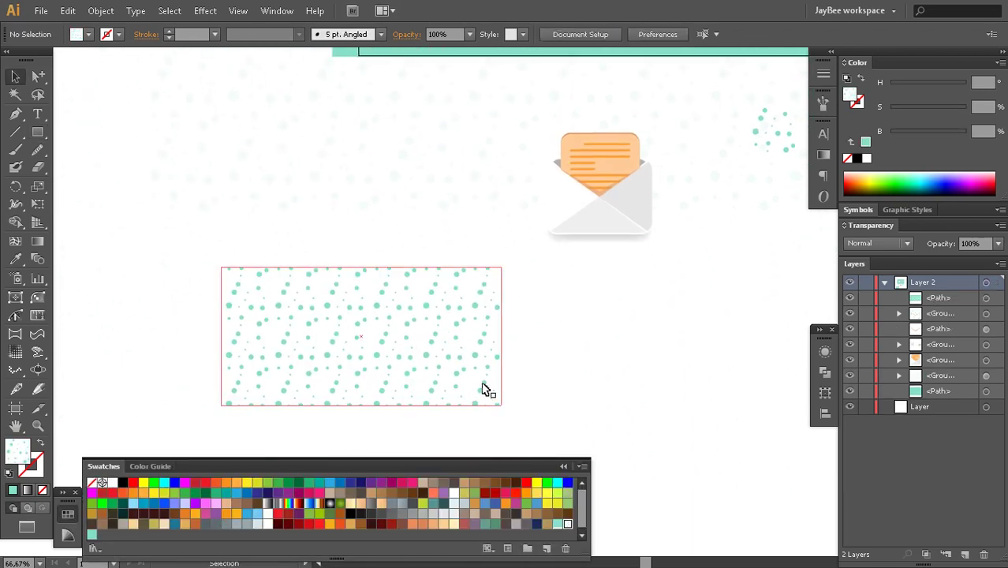
{"action": "left_click", "coordinate": [483, 387]}
{"action": "left_click_drag", "start_coordinate": [508, 409], "coordinate": [586, 433]}
{"action": "left_click_drag", "start_coordinate": [599, 348], "coordinate": [580, 283]}
{"action": "left_click", "coordinate": [582, 391]}
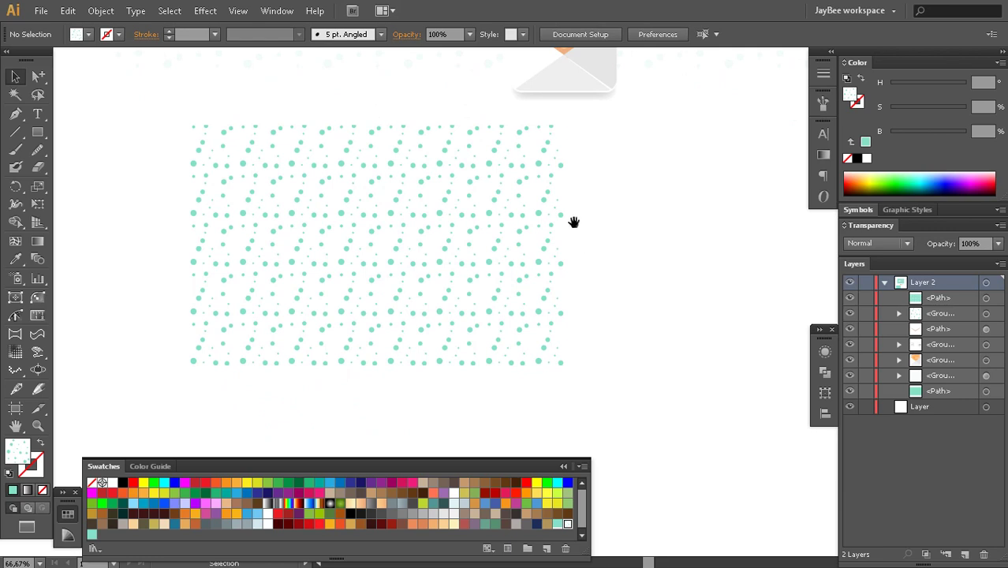
Examine the dotted overlay group's blending and opacity settings and the grouped envelope and clock icons
{"action": "left_click_drag", "start_coordinate": [574, 221], "coordinate": [557, 307]}
{"action": "left_click_drag", "start_coordinate": [564, 191], "coordinate": [528, 368]}
{"action": "left_click_drag", "start_coordinate": [532, 224], "coordinate": [532, 312]}
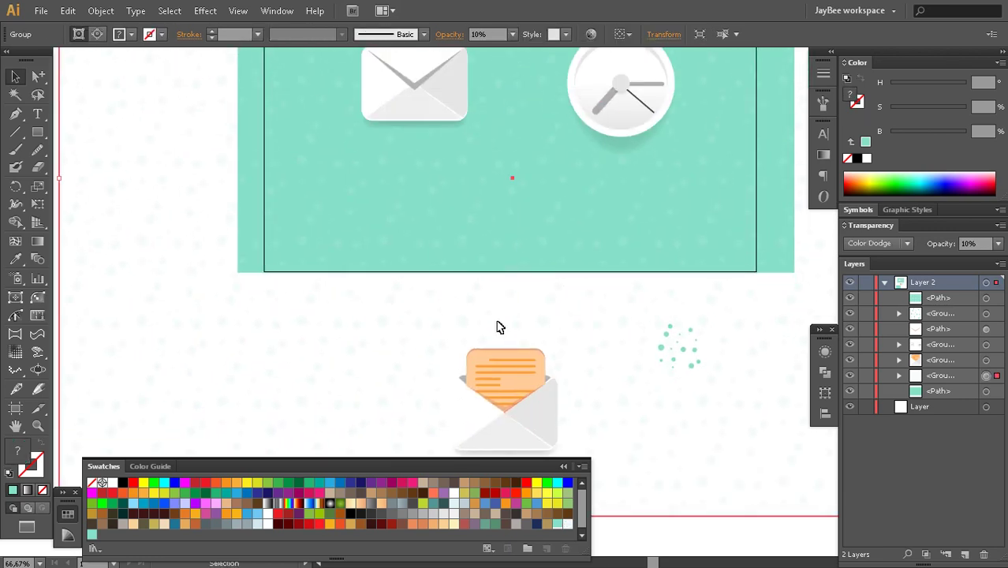
{"action": "left_click_drag", "start_coordinate": [485, 288], "coordinate": [473, 367]}
{"action": "left_click_drag", "start_coordinate": [363, 425], "coordinate": [369, 342]}
{"action": "left_click_drag", "start_coordinate": [409, 202], "coordinate": [393, 304]}
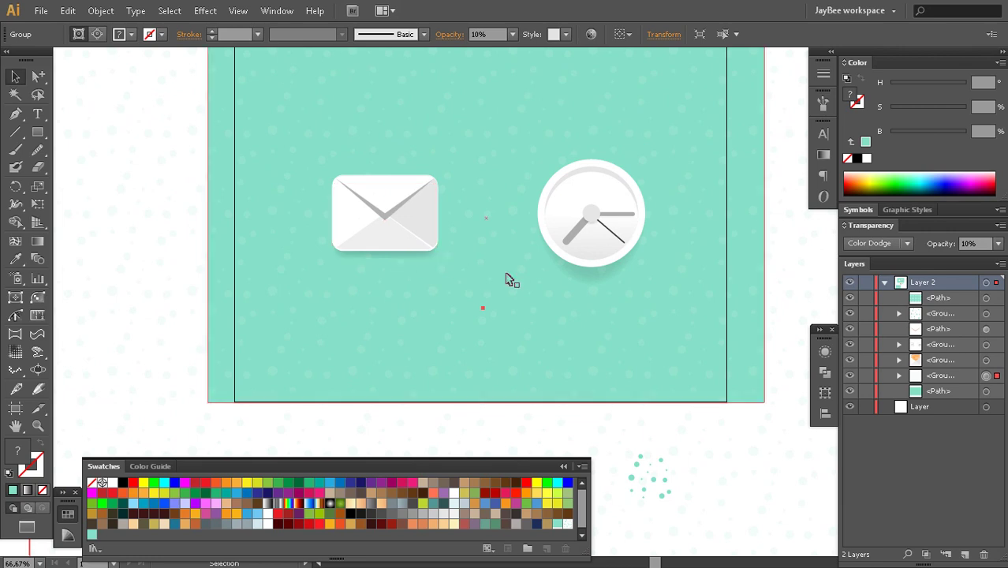
{"action": "left_click", "coordinate": [593, 282]}
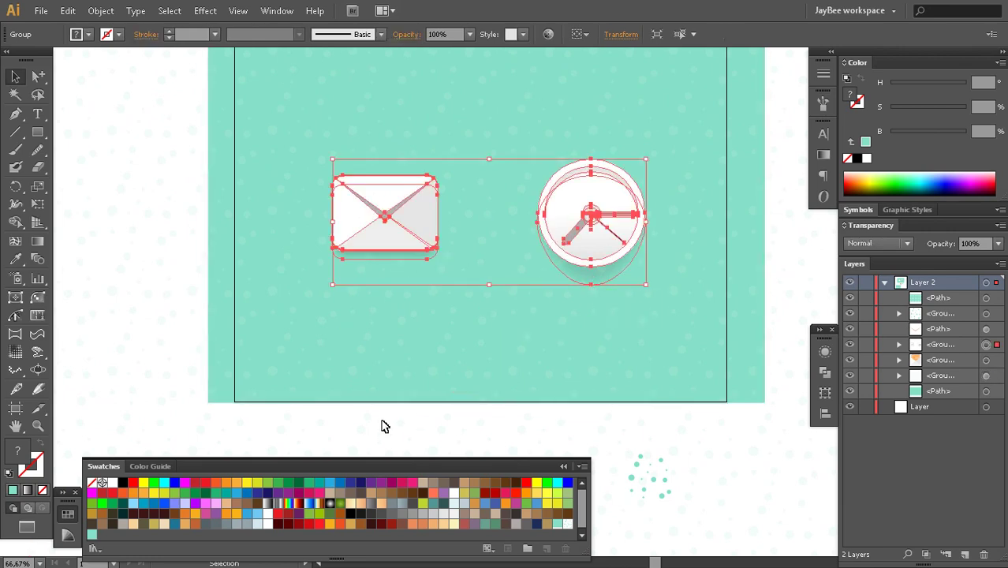
{"action": "left_click_drag", "start_coordinate": [390, 396], "coordinate": [417, 342]}
{"action": "left_click_drag", "start_coordinate": [513, 268], "coordinate": [473, 319]}
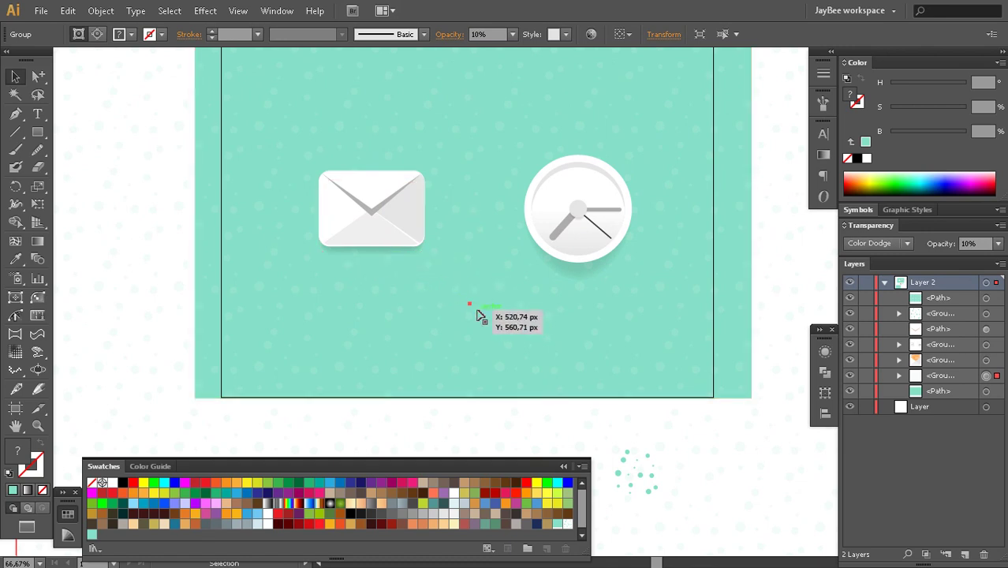
{"action": "left_click_drag", "start_coordinate": [461, 270], "coordinate": [402, 284]}
Create a new document from a template
{"action": "key", "text": "alt+f"}
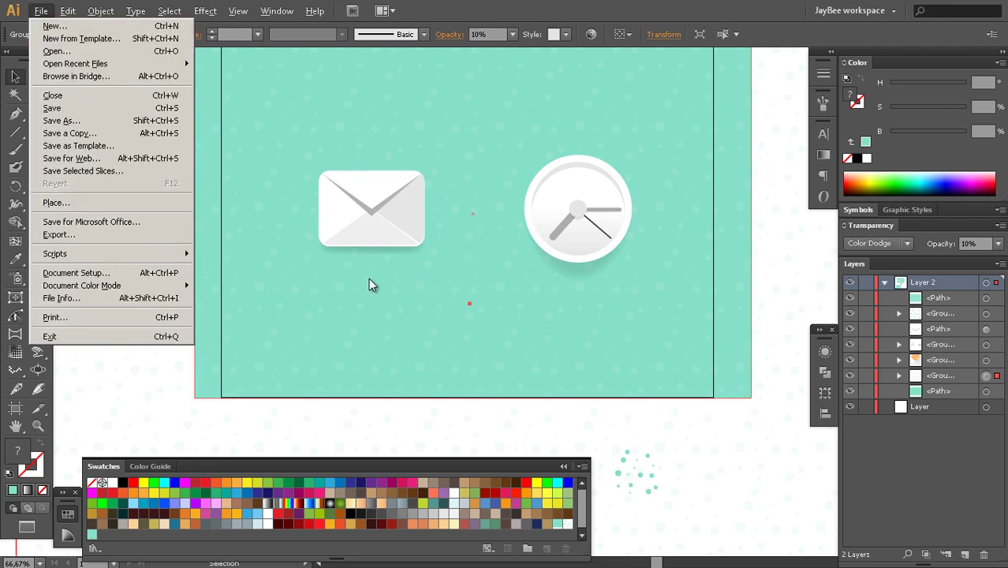
{"action": "key", "text": "ctrl+n"}
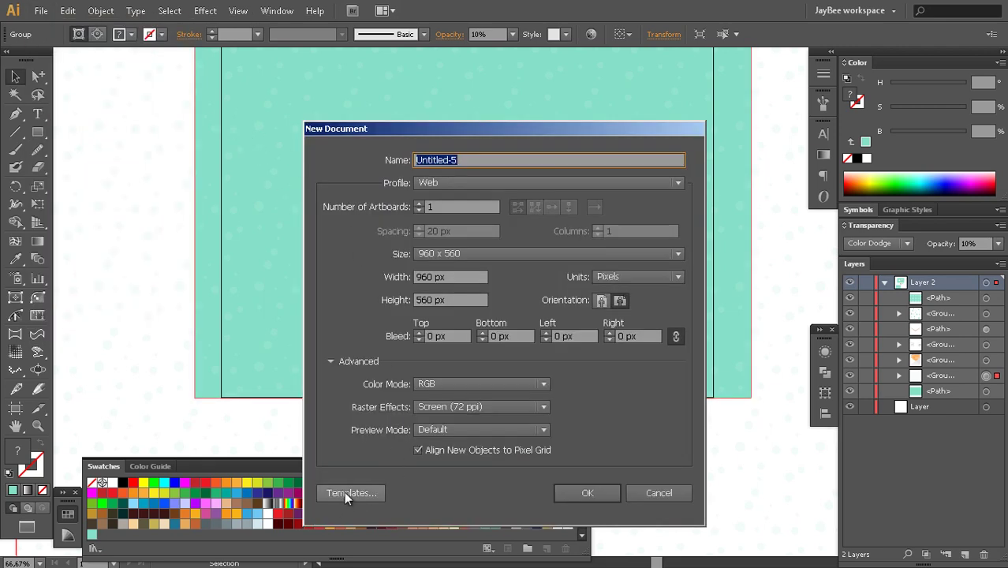
{"action": "left_click", "coordinate": [346, 495]}
{"action": "double_click", "coordinate": [420, 287]}
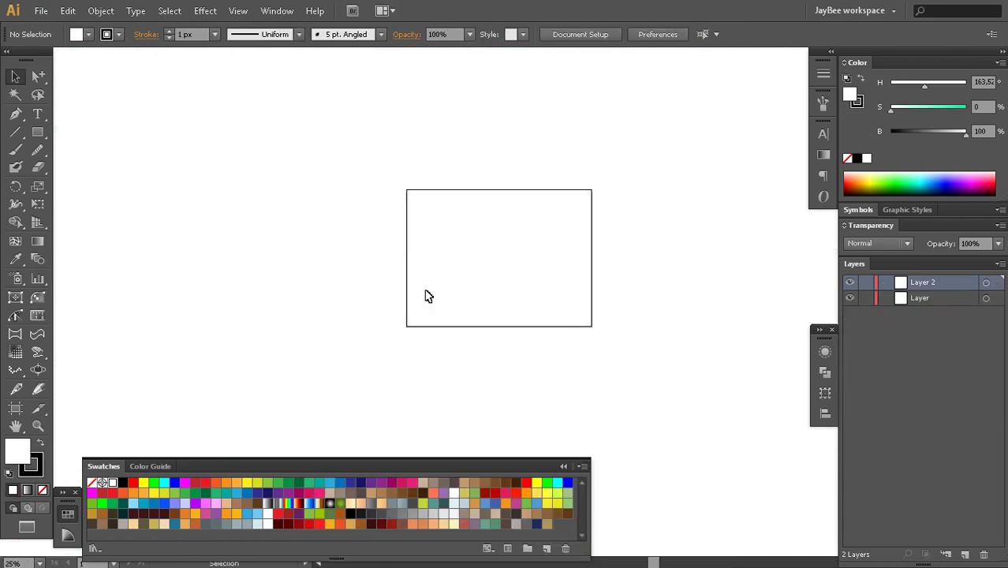
{"action": "key", "text": "z"}
{"action": "left_click", "coordinate": [522, 293]}
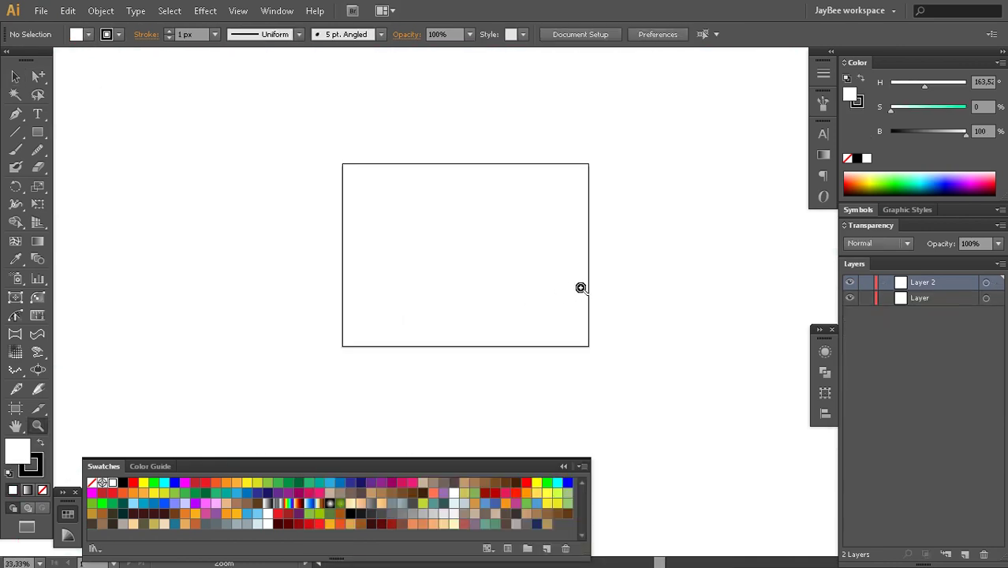
Delete the layer named "Layer" beneath Layer 2 in the new document
{"action": "left_click", "coordinate": [923, 300]}
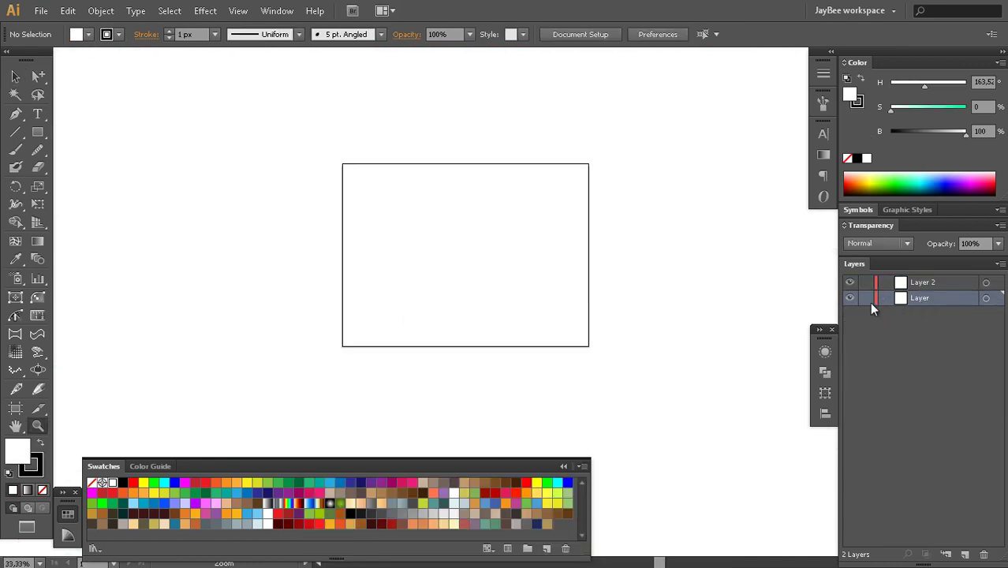
{"action": "left_click", "coordinate": [983, 554]}
{"action": "left_click", "coordinate": [522, 293]}
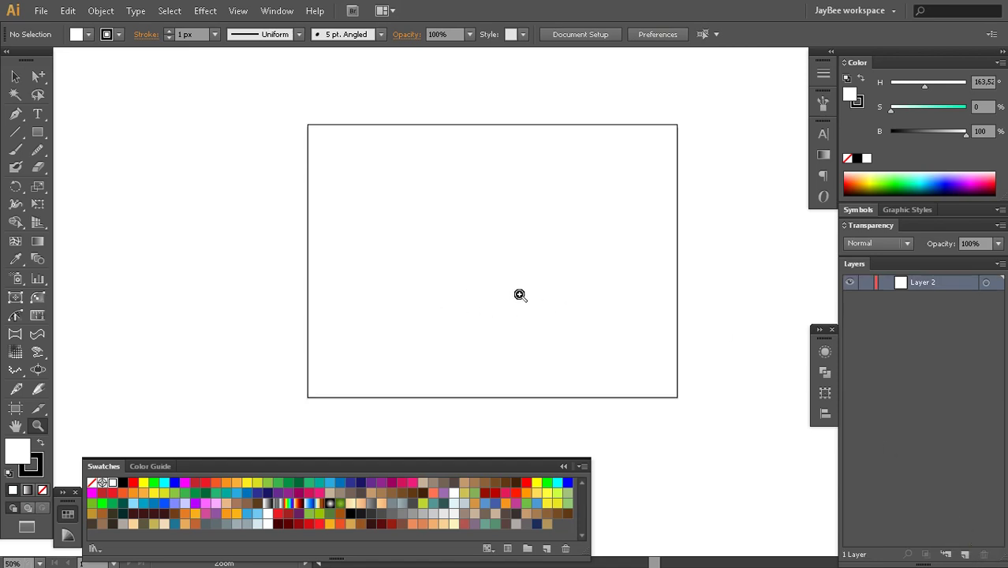
Copy the teal background rectangle from the finished artwork and paste it in front in the new document
{"action": "key", "text": "a"}
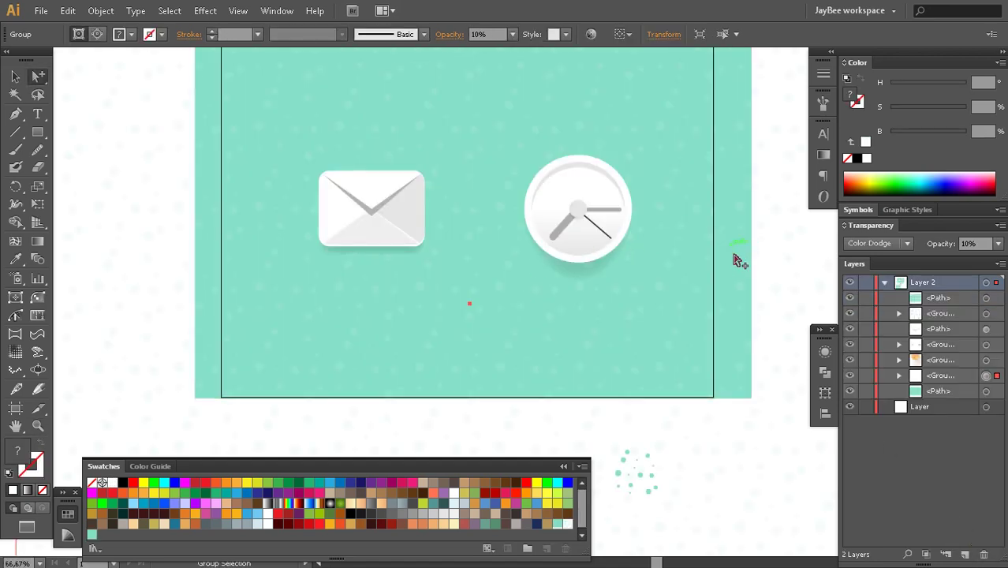
{"action": "left_click", "coordinate": [750, 255]}
{"action": "key", "text": "ctrl+c"}
{"action": "key", "text": "ctrl+Tab"}
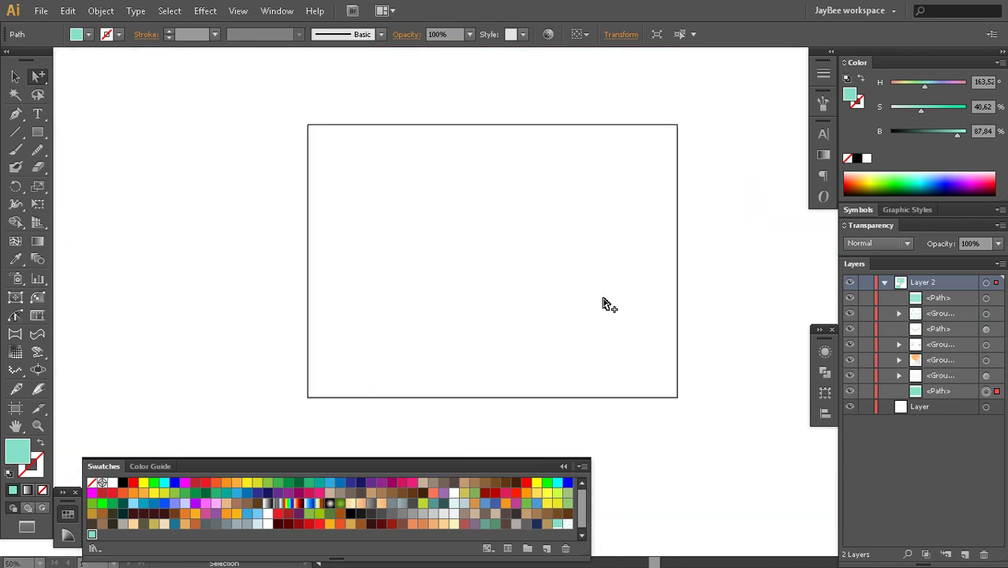
{"action": "key", "text": "ctrl+f"}
{"action": "key", "text": "v"}
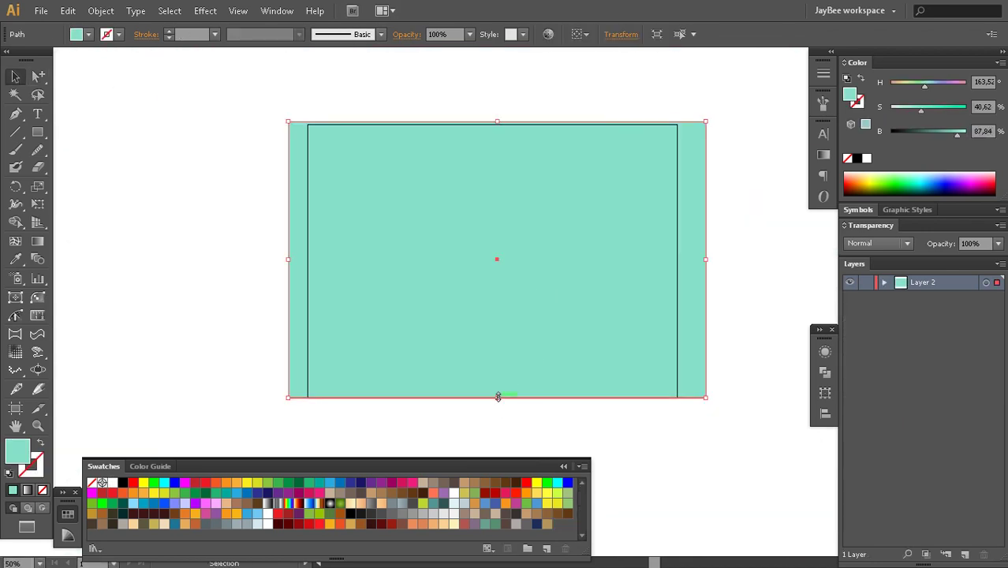
Stretch the teal rectangle's bottom and top edges slightly beyond the artboard
{"action": "left_click_drag", "start_coordinate": [498, 397], "coordinate": [498, 402]}
{"action": "left_click_drag", "start_coordinate": [544, 362], "coordinate": [517, 358]}
{"action": "left_click_drag", "start_coordinate": [471, 124], "coordinate": [470, 110]}
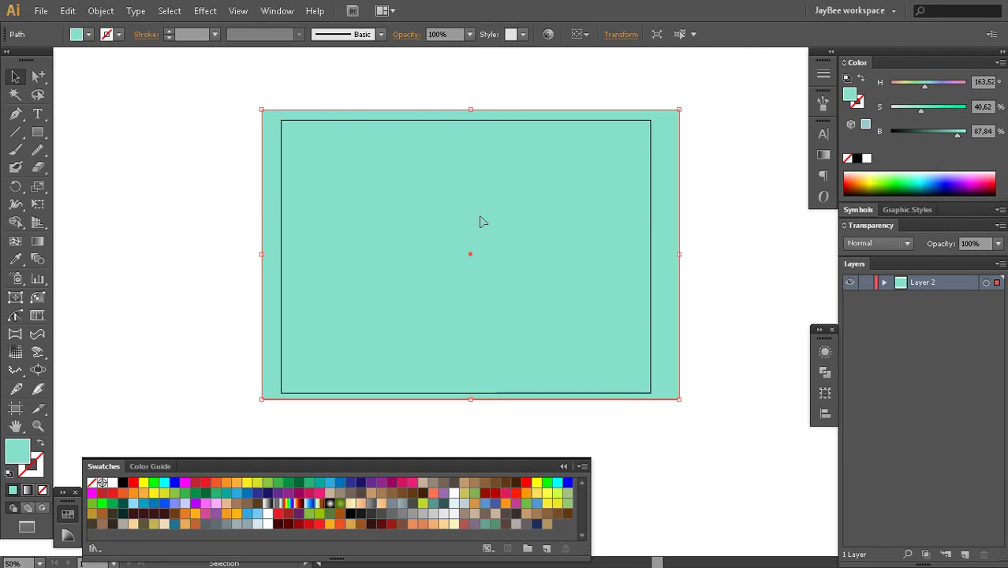
Deselect the teal background rectangle and lock its path inside Layer 2
{"action": "key", "text": "a"}
{"action": "key", "text": "alt"}
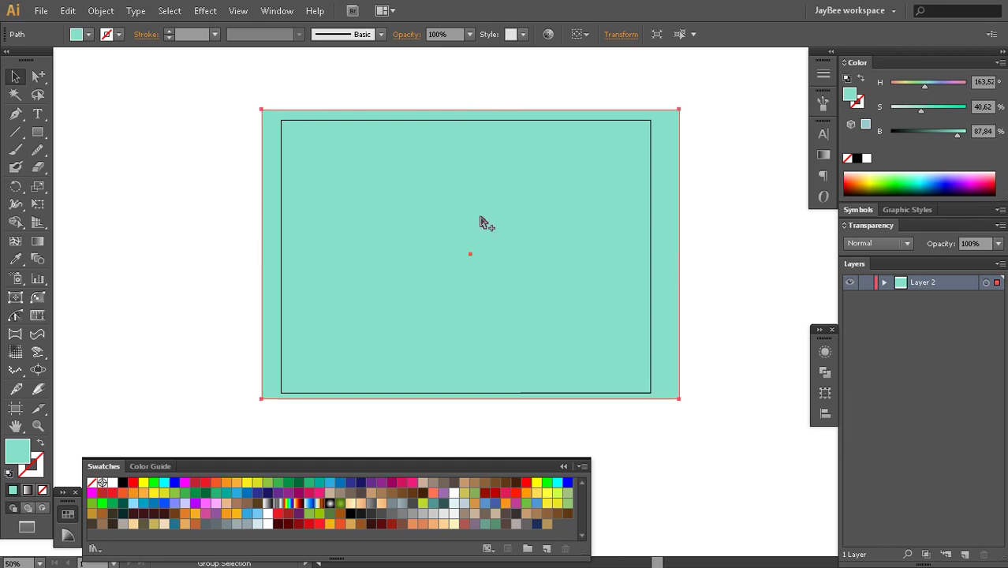
{"action": "key", "text": "ctrl+shift+a"}
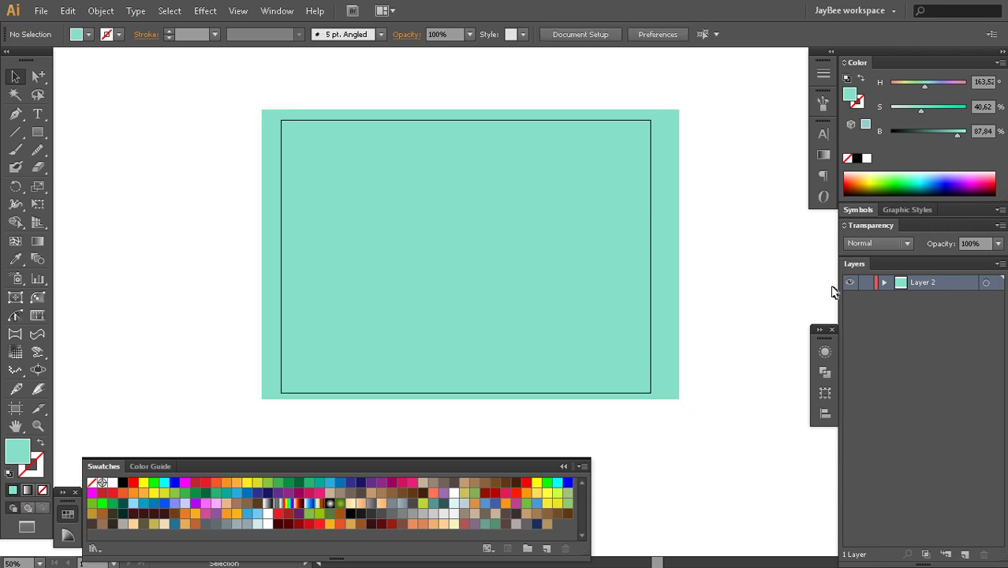
{"action": "left_click", "coordinate": [884, 282]}
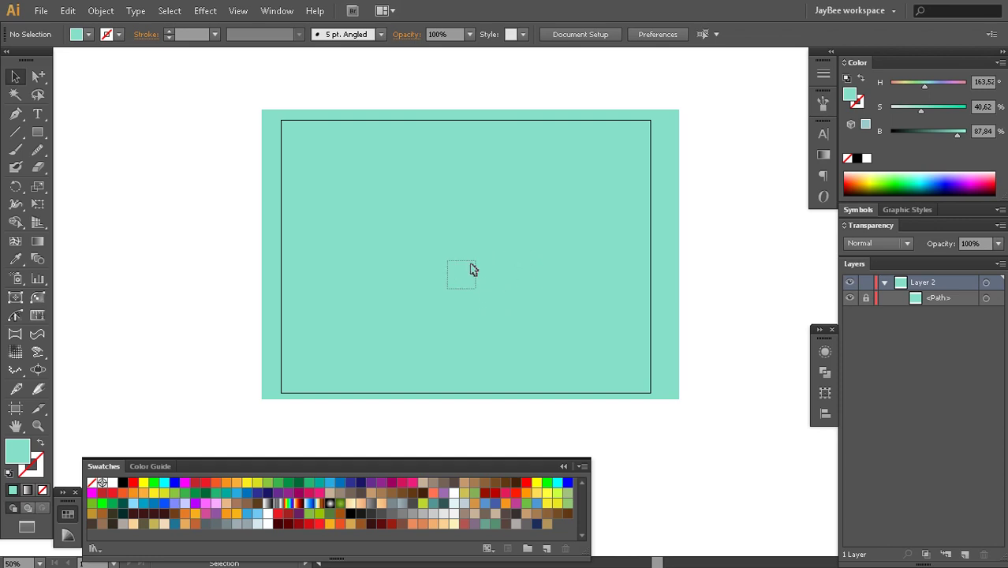
Cycle through the shape tools grouped with the Rectangle tool
{"action": "key", "text": "z"}
{"action": "left_click", "coordinate": [489, 282]}
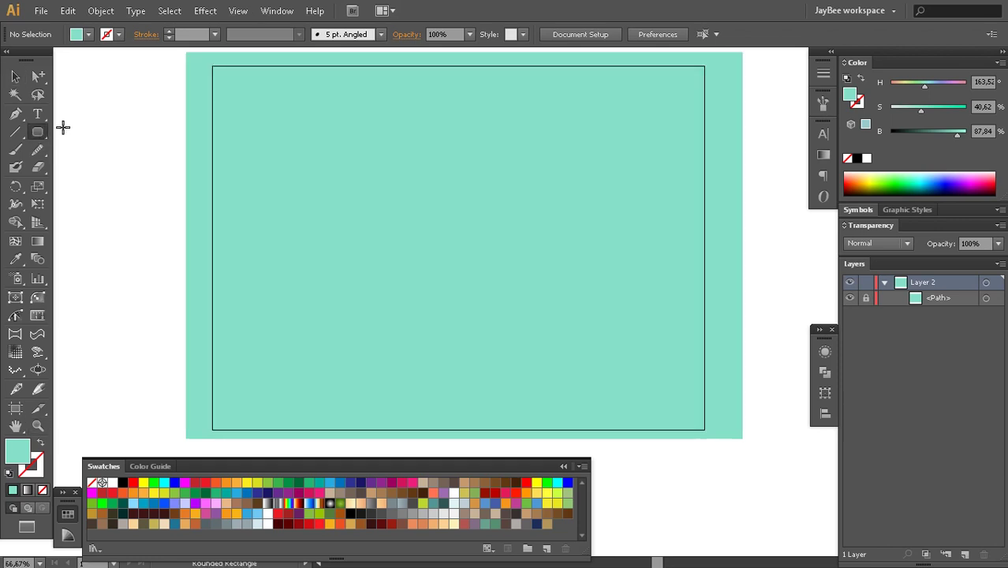
{"action": "left_click", "coordinate": [40, 136]}
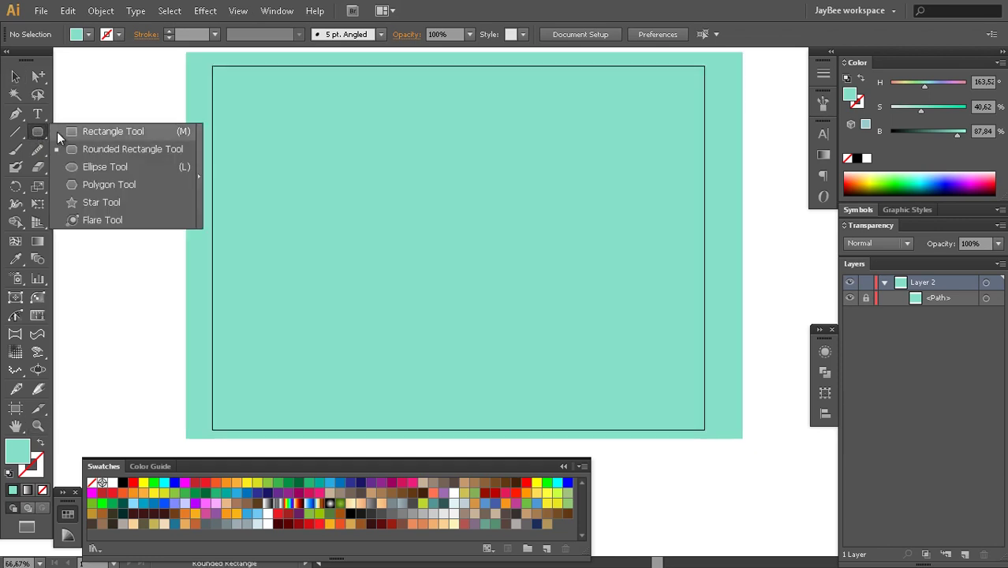
{"action": "left_click", "coordinate": [78, 150]}
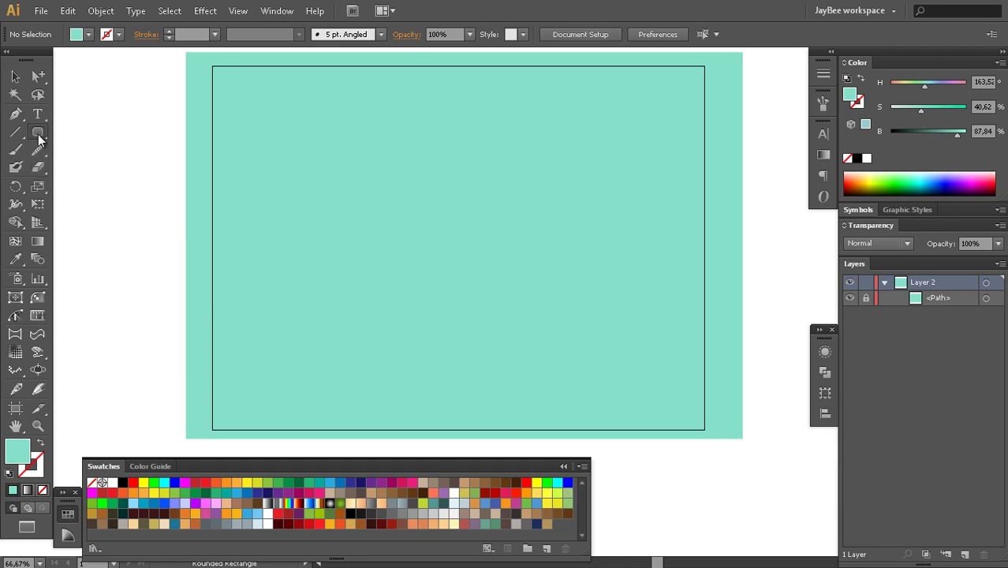
{"action": "left_click", "coordinate": [40, 133], "text": "alt"}
{"action": "left_click", "coordinate": [41, 133], "text": "alt"}
{"action": "left_click", "coordinate": [40, 135], "text": "alt"}
{"action": "left_click", "coordinate": [39, 134], "text": "alt"}
{"action": "left_click", "coordinate": [39, 134], "text": "alt"}
{"action": "left_click", "coordinate": [40, 135], "text": "alt"}
{"action": "left_click", "coordinate": [39, 134], "text": "alt"}
{"action": "left_click", "coordinate": [39, 135], "text": "alt"}
{"action": "left_click", "coordinate": [38, 136], "text": "alt"}
{"action": "left_click", "coordinate": [39, 135], "text": "alt"}
{"action": "left_click", "coordinate": [39, 135], "text": "alt"}
{"action": "left_click", "coordinate": [40, 135], "text": "alt"}
{"action": "left_click", "coordinate": [39, 135], "text": "alt"}
{"action": "left_click", "coordinate": [39, 135], "text": "alt"}
{"action": "left_click", "coordinate": [39, 134], "text": "alt"}
{"action": "left_click", "coordinate": [39, 133], "text": "alt"}
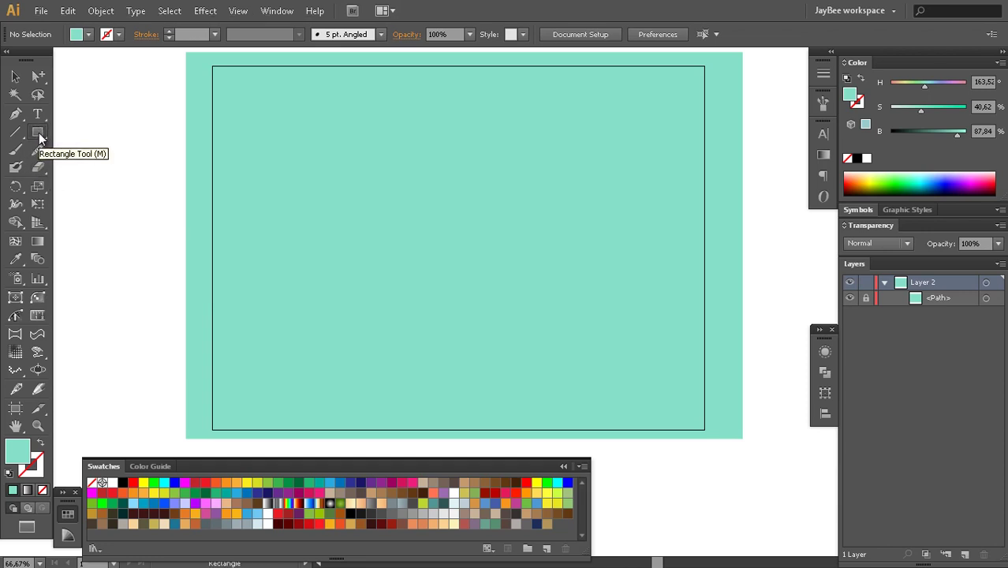
{"action": "left_click", "coordinate": [38, 135], "text": "alt"}
Draw a wide rounded rectangle in the middle of the artboard with the Rounded Rectangle tool
{"action": "left_click", "coordinate": [38, 135]}
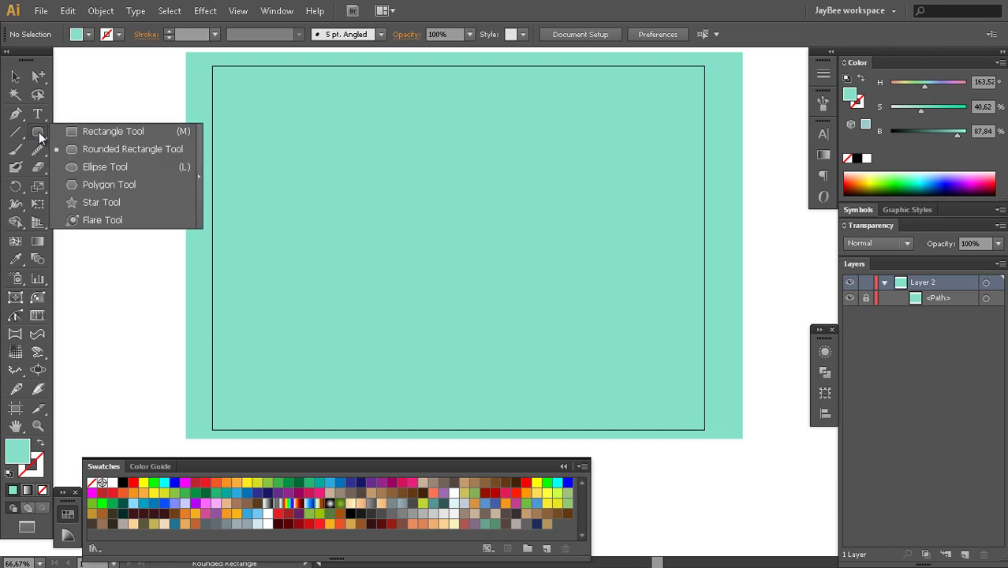
{"action": "left_click", "coordinate": [83, 151]}
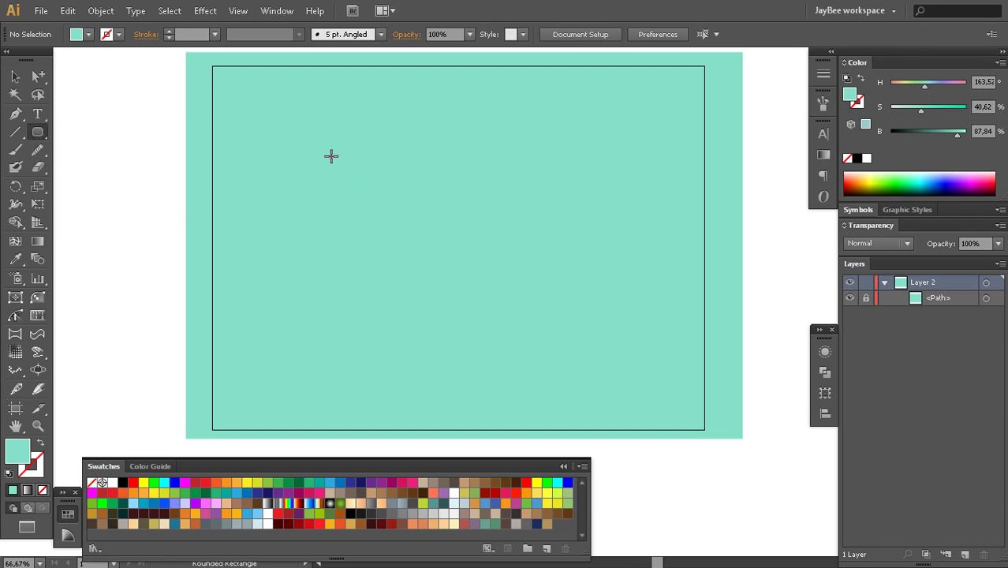
{"action": "left_click_drag", "start_coordinate": [330, 156], "coordinate": [600, 318]}
{"action": "key", "text": "ctrl+space"}
{"action": "left_click", "coordinate": [486, 267]}
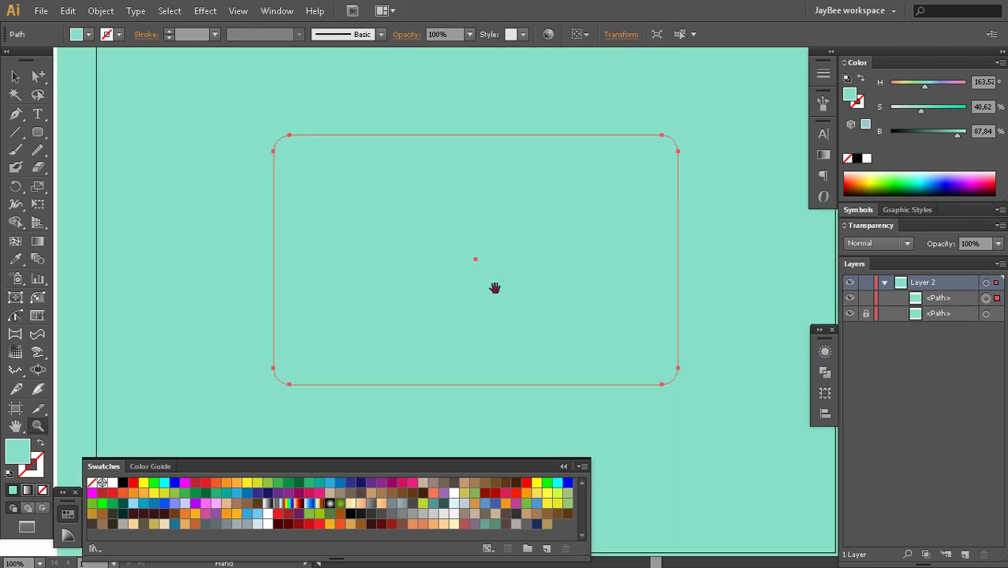
{"action": "left_click_drag", "start_coordinate": [495, 288], "coordinate": [474, 291]}
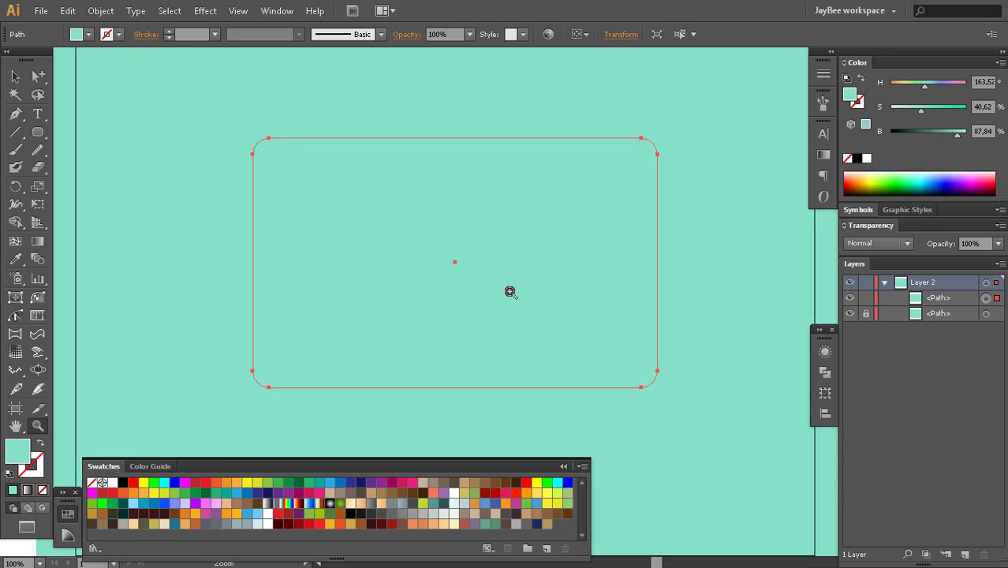
Fill the rounded rectangle with a medium grey swatch
{"action": "left_click", "coordinate": [929, 183]}
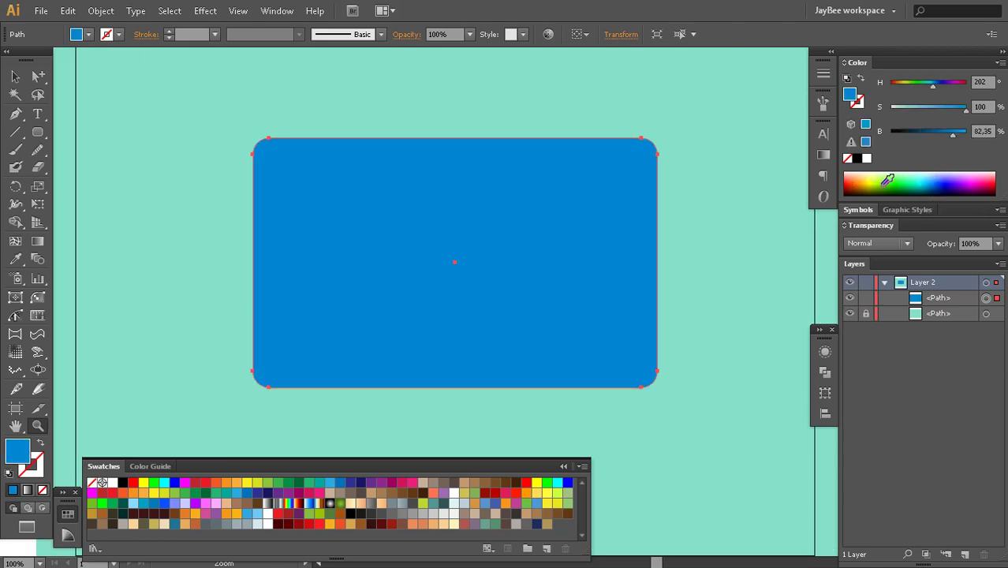
{"action": "left_click", "coordinate": [422, 513]}
{"action": "left_click", "coordinate": [447, 350], "text": "alt"}
{"action": "left_click_drag", "start_coordinate": [481, 324], "coordinate": [460, 359]}
Deselect the grey rounded rectangle and hide the color swatches
{"action": "key", "text": "a"}
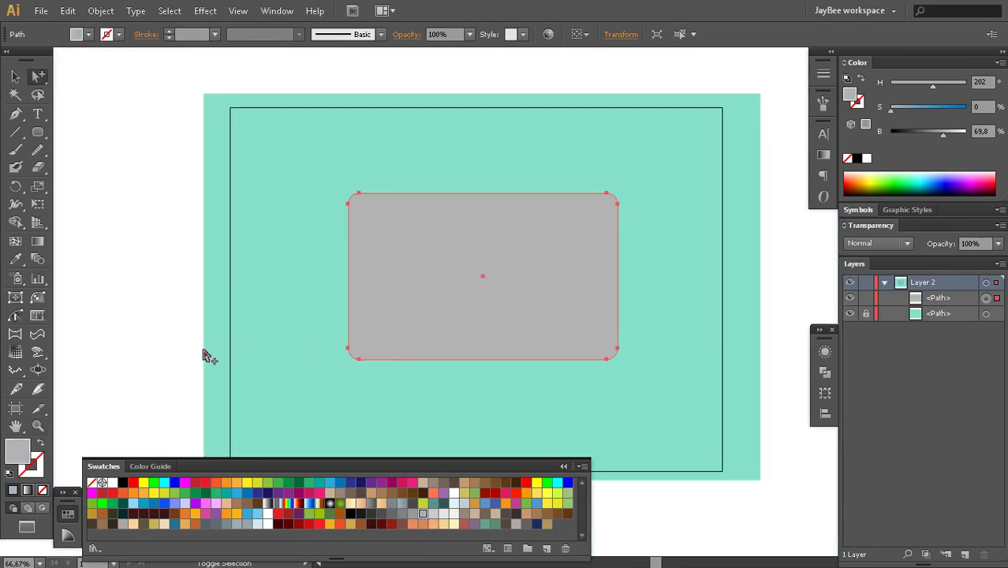
{"action": "left_click", "coordinate": [149, 364]}
{"action": "key", "text": "shift+F3"}
{"action": "key", "text": "shift+F3"}
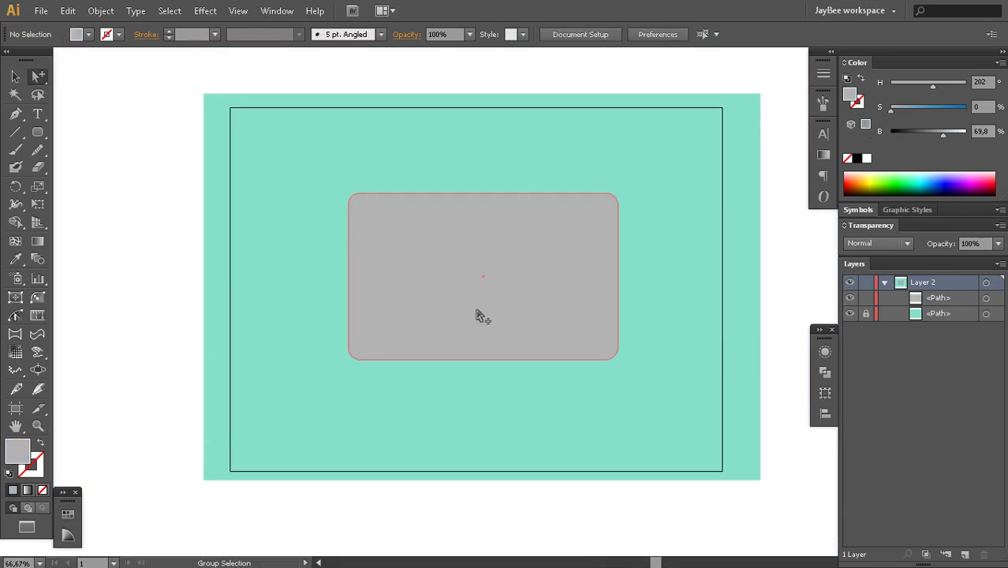
Toggle Smart Guides and test selecting and deselecting the grey rounded rectangle
{"action": "key", "text": "z"}
{"action": "left_click", "coordinate": [482, 310]}
{"action": "left_click_drag", "start_coordinate": [510, 301], "coordinate": [492, 315]}
{"action": "key", "text": "v"}
{"action": "left_click", "coordinate": [488, 303]}
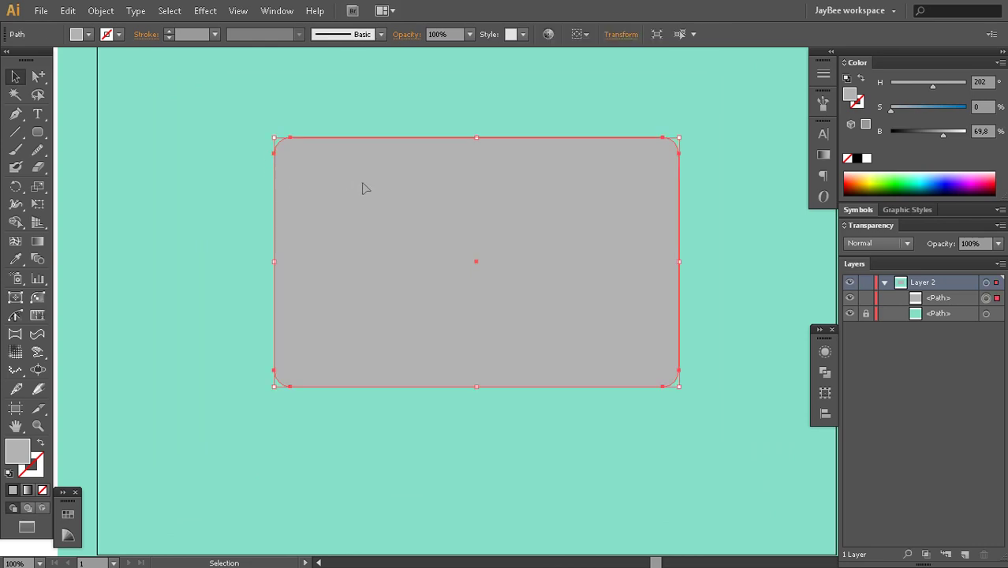
{"action": "scroll", "coordinate": [365, 188], "scroll_direction": "up", "scroll_amount": 2}
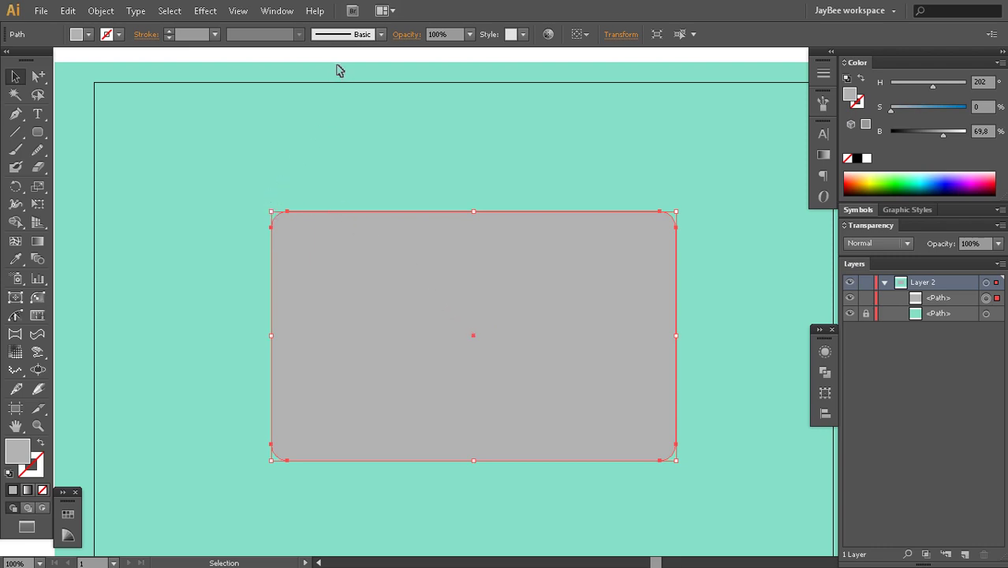
{"action": "left_click", "coordinate": [338, 64]}
{"action": "left_click", "coordinate": [238, 13]}
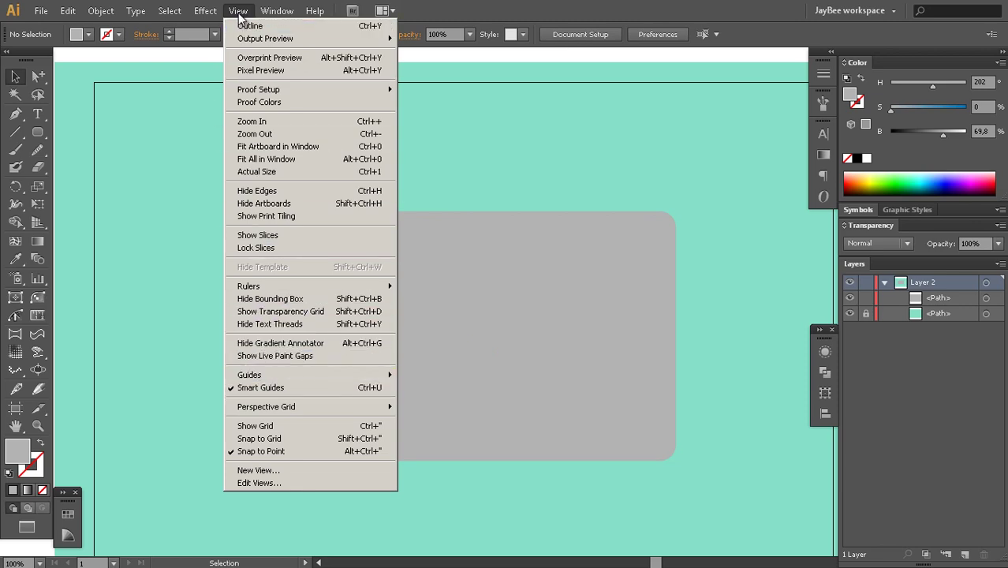
{"action": "left_click", "coordinate": [271, 388]}
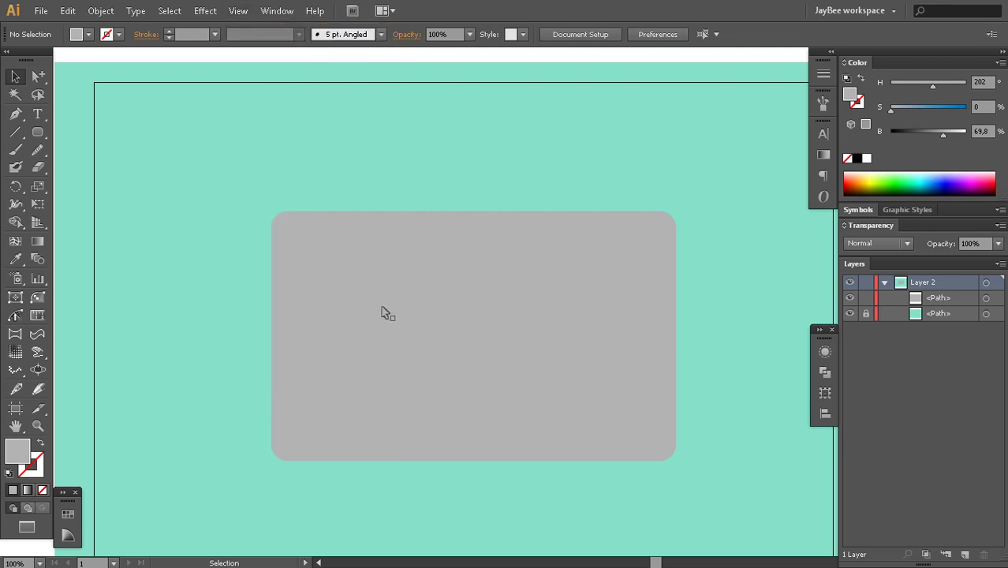
{"action": "left_click", "coordinate": [306, 243]}
{"action": "left_click", "coordinate": [356, 63]}
{"action": "left_click", "coordinate": [290, 237]}
{"action": "left_click", "coordinate": [337, 70]}
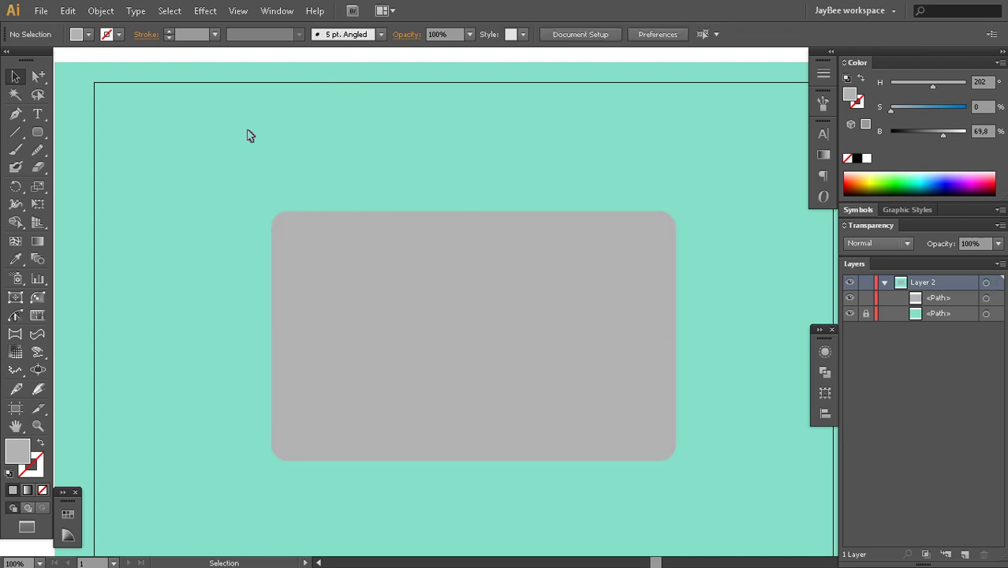
Draw a plain rectangle matching the full extents of the grey rounded rectangle and remove its fill
{"action": "left_click", "coordinate": [38, 132]}
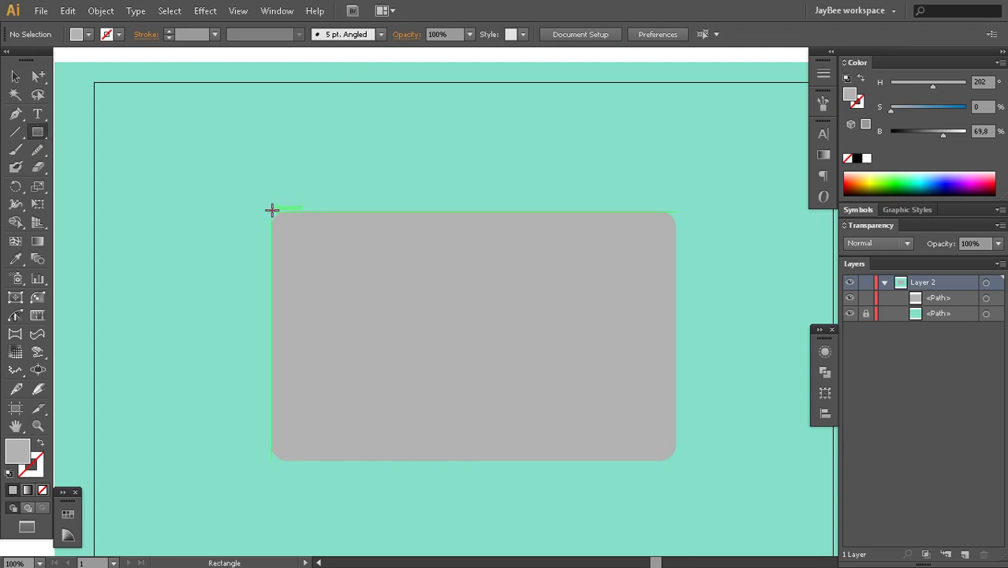
{"action": "left_click_drag", "start_coordinate": [271, 210], "coordinate": [675, 462]}
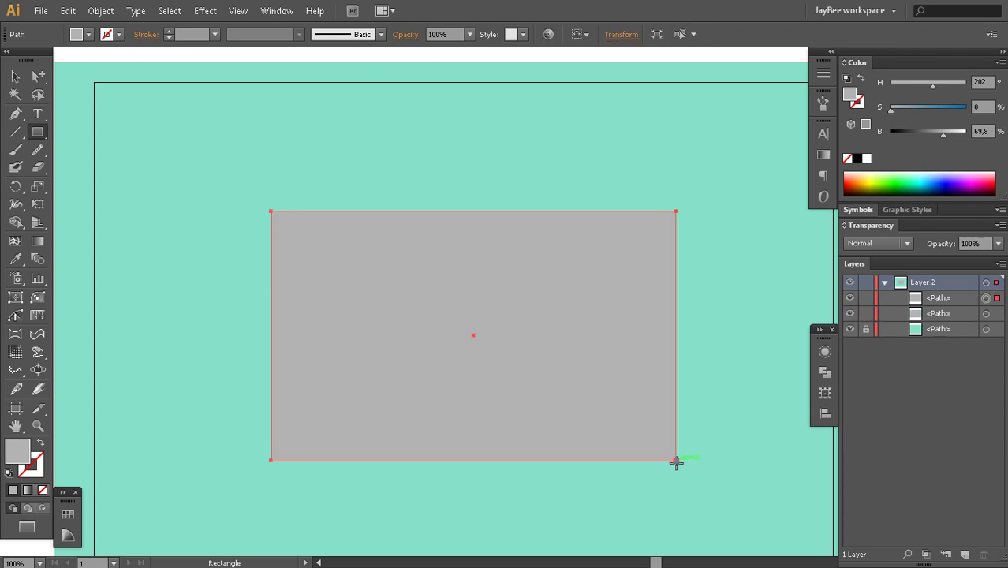
{"action": "key", "text": "space"}
{"action": "left_click_drag", "start_coordinate": [616, 423], "coordinate": [576, 343]}
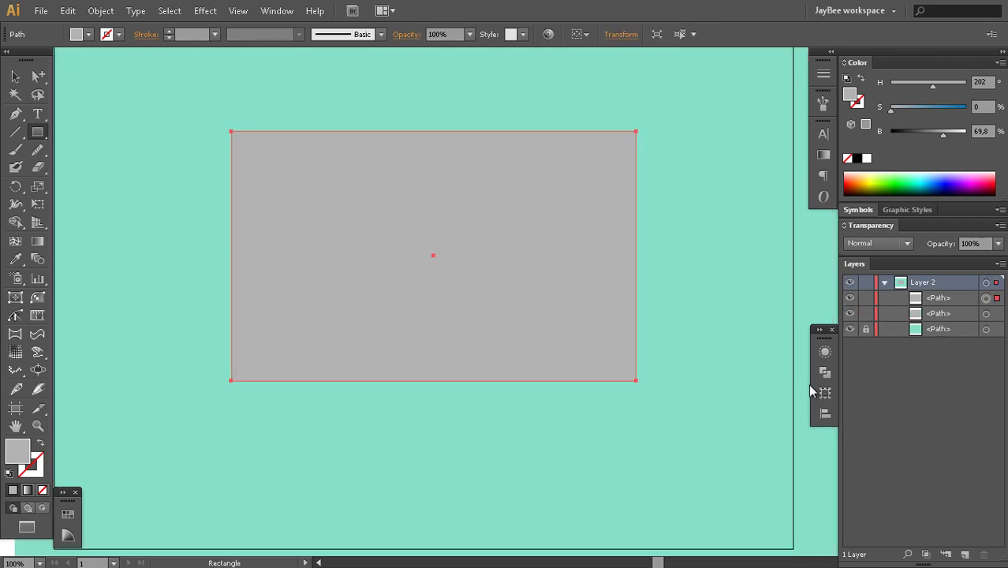
{"action": "left_click", "coordinate": [848, 158]}
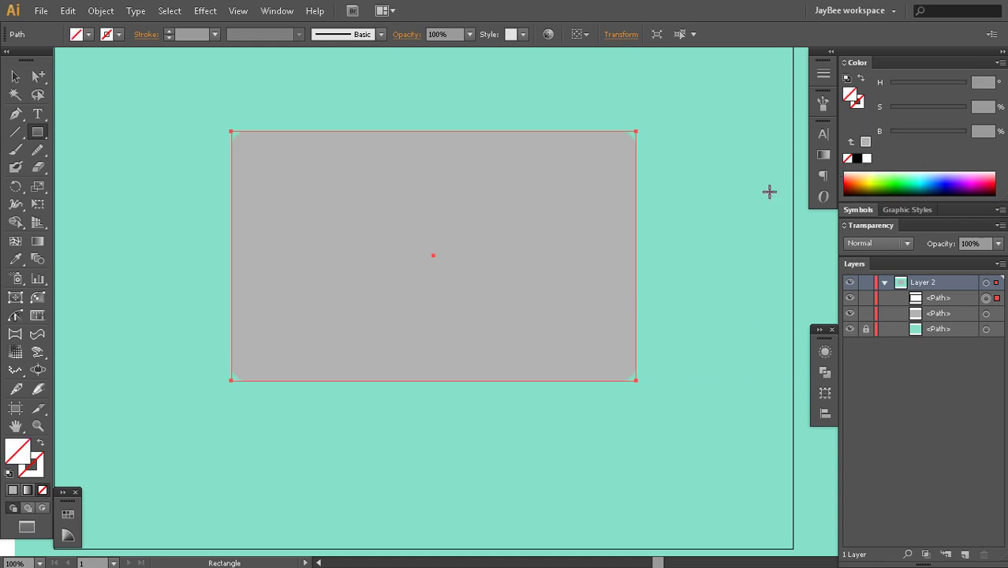
{"action": "key", "text": "v"}
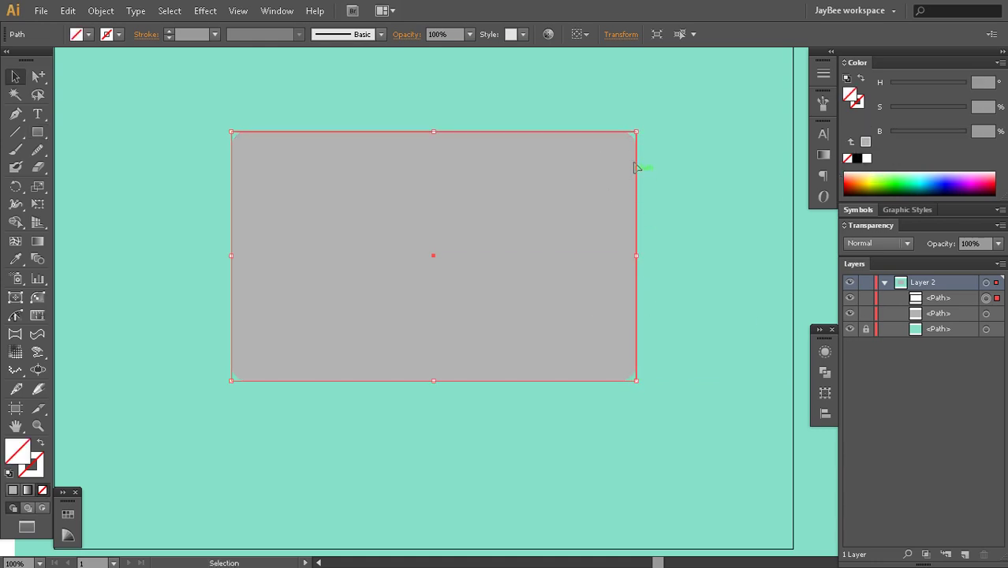
Move the lower-right anchor point of the unfilled rectangle onto its center with Direct Selection
{"action": "left_click_drag", "start_coordinate": [242, 142], "coordinate": [247, 151]}
{"action": "key", "text": "a"}
{"action": "left_click", "coordinate": [659, 387]}
{"action": "left_click", "coordinate": [636, 382]}
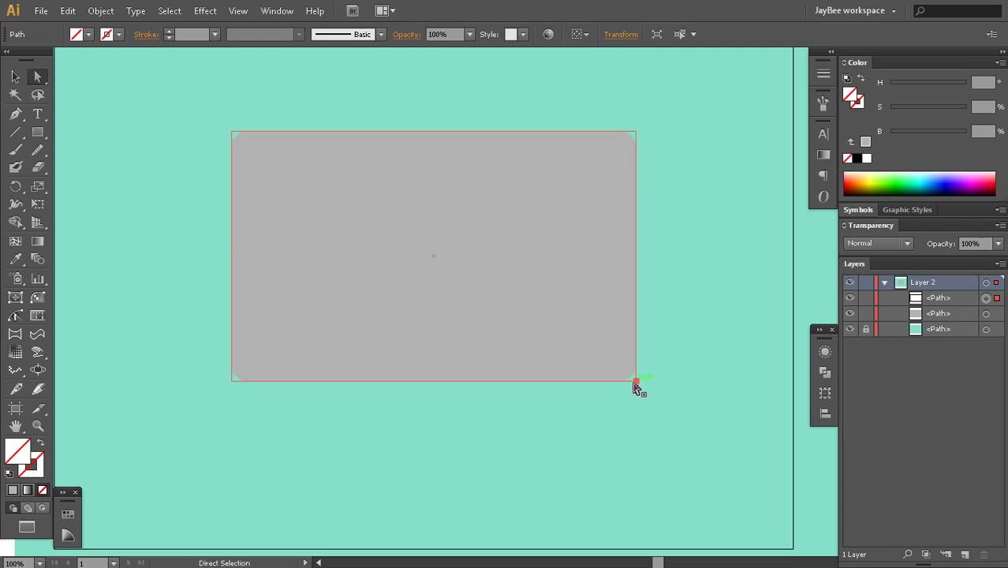
{"action": "left_click", "coordinate": [635, 381]}
{"action": "key", "text": "v"}
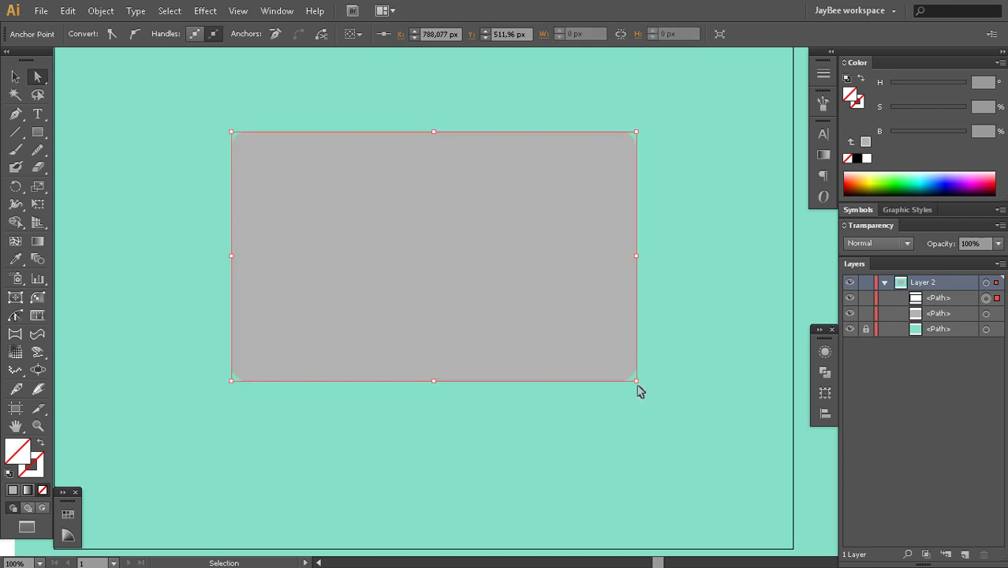
{"action": "left_click", "coordinate": [644, 409]}
{"action": "left_click", "coordinate": [636, 383]}
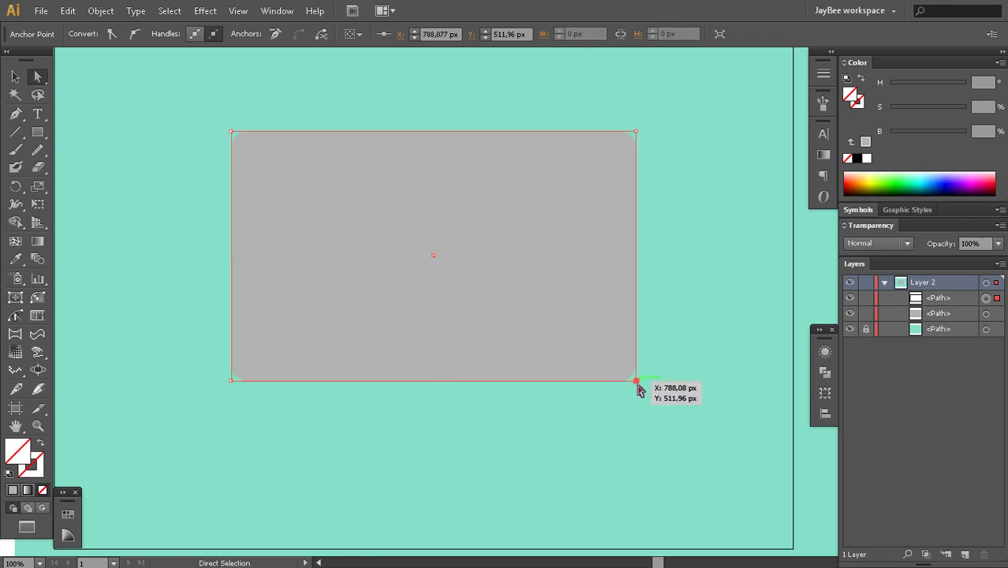
{"action": "left_click_drag", "start_coordinate": [636, 382], "coordinate": [432, 260]}
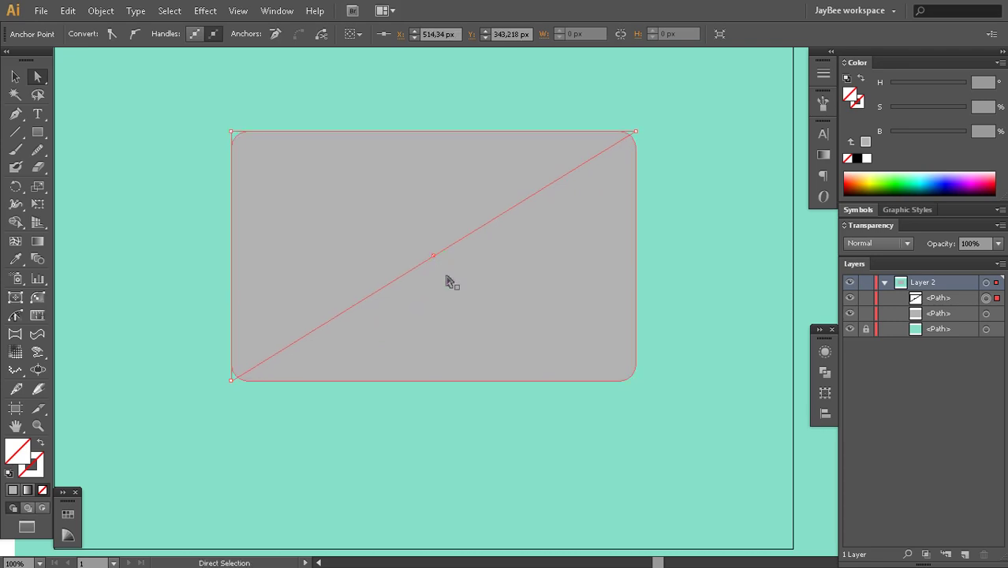
Delete the upper-left anchor point of the unfilled path to leave only a diagonal line, and deselect it
{"action": "left_click", "coordinate": [230, 132]}
{"action": "key", "text": "Delete"}
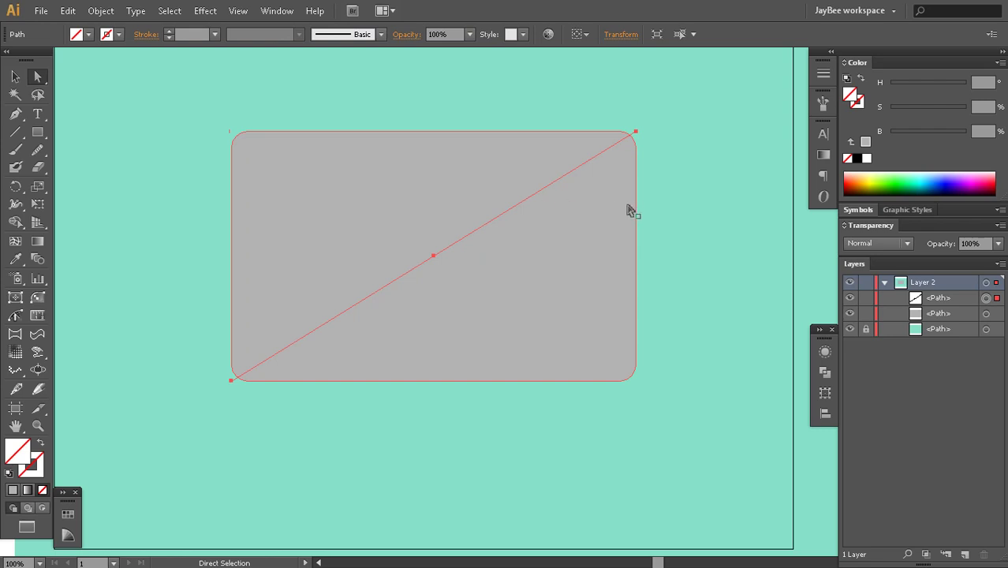
{"action": "left_click_drag", "start_coordinate": [640, 73], "coordinate": [619, 169]}
{"action": "left_click", "coordinate": [625, 96]}
{"action": "left_click_drag", "start_coordinate": [599, 267], "coordinate": [641, 178]}
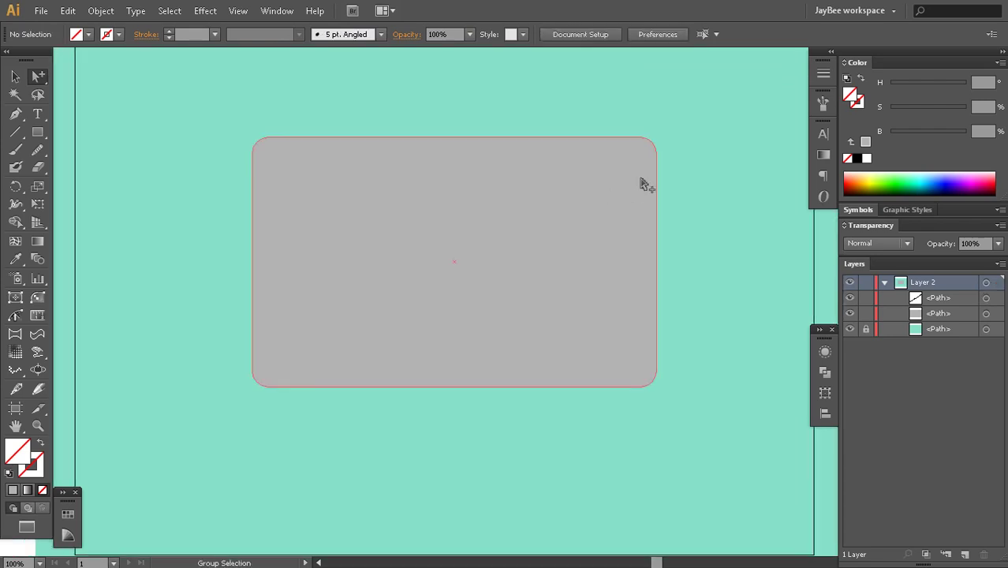
Create a reflected copy of the diagonal line across the horizontal axis
{"action": "left_click", "coordinate": [659, 140]}
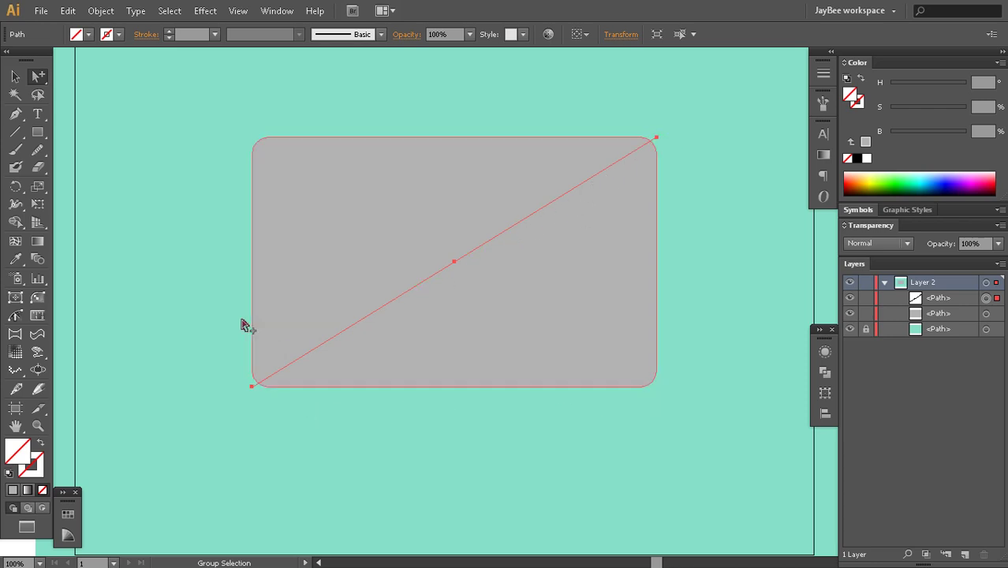
{"action": "right_click", "coordinate": [488, 241]}
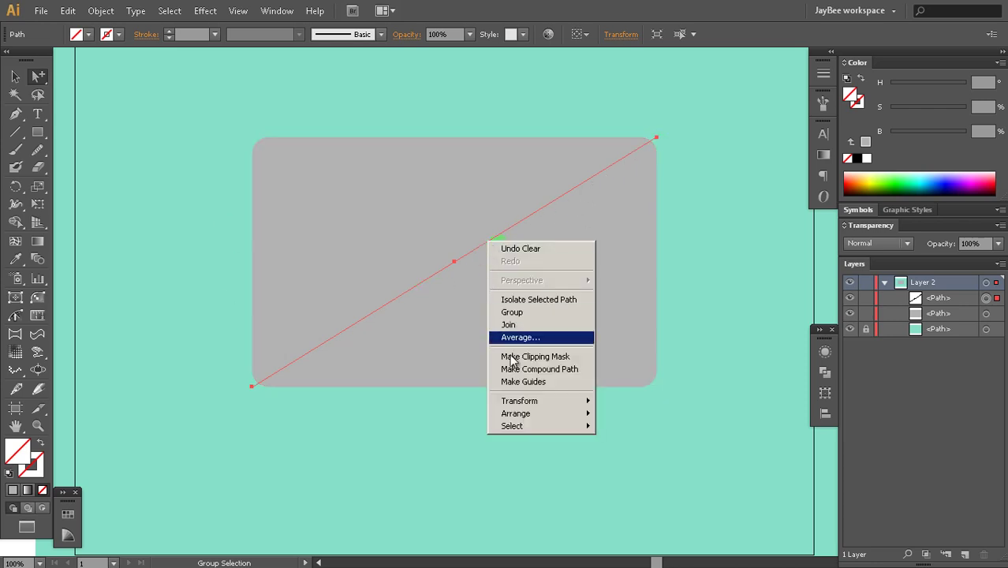
{"action": "mouse_move", "coordinate": [524, 400]}
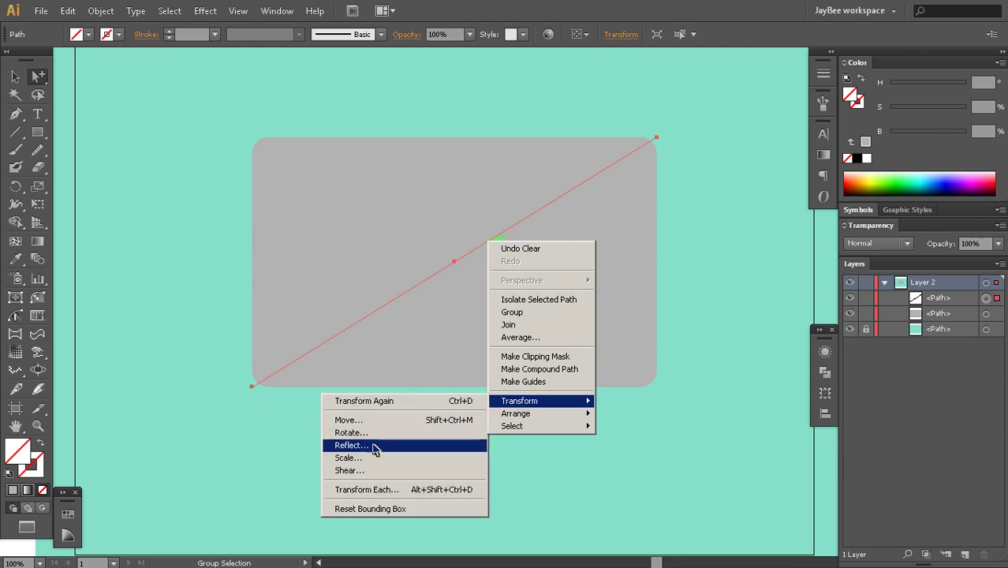
{"action": "left_click", "coordinate": [372, 445]}
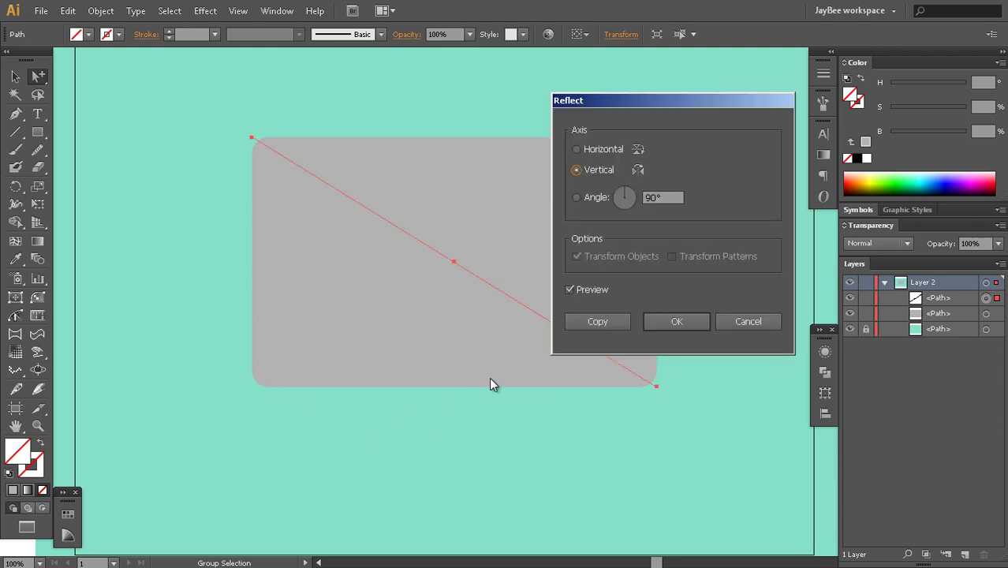
{"action": "left_click", "coordinate": [575, 149]}
{"action": "left_click", "coordinate": [596, 322]}
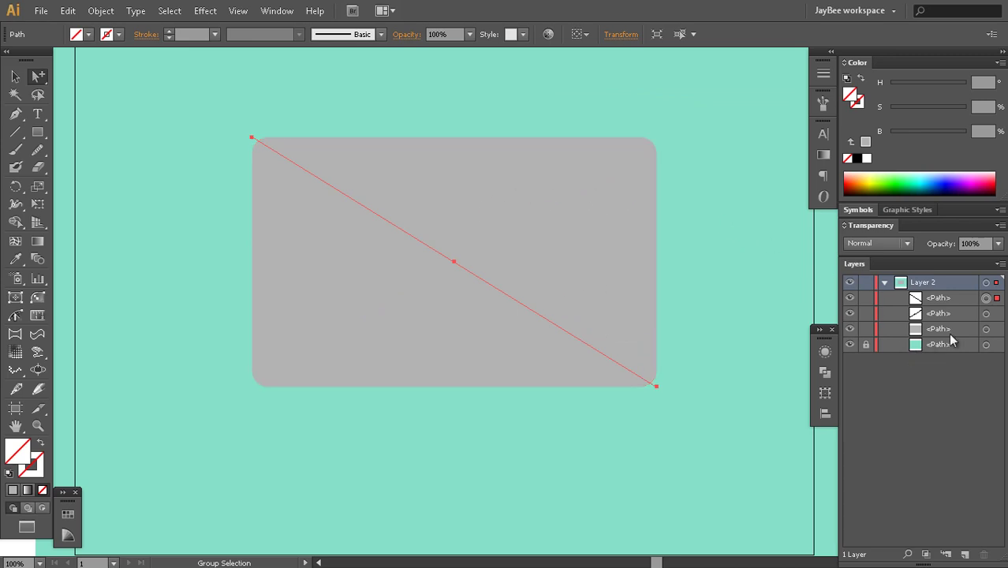
Select both diagonal lines, give them a white stroke, and deselect them
{"action": "left_click", "coordinate": [986, 298], "text": "shift"}
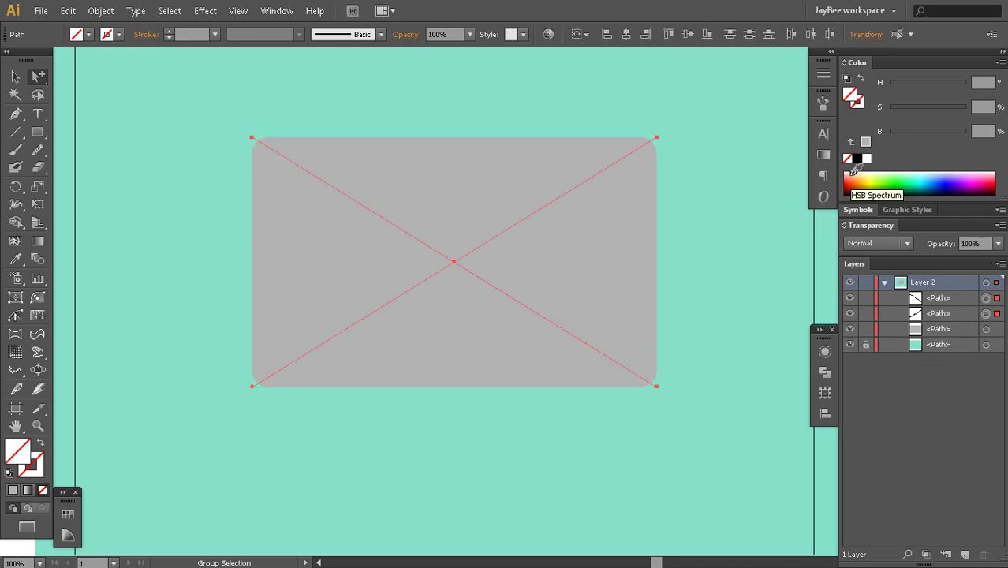
{"action": "left_click", "coordinate": [901, 180]}
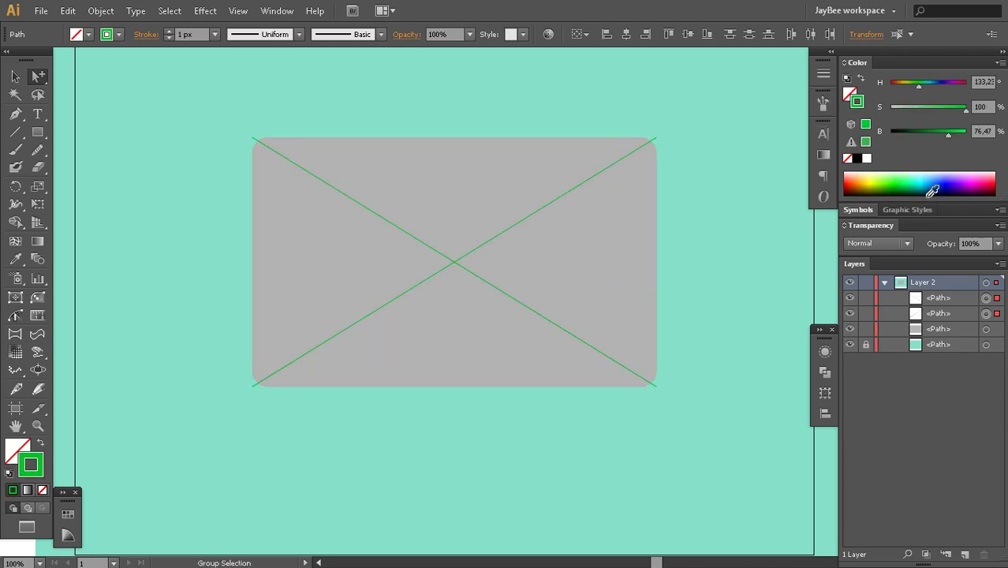
{"action": "left_click", "coordinate": [866, 158]}
{"action": "left_click_drag", "start_coordinate": [565, 342], "coordinate": [577, 464]}
{"action": "left_click", "coordinate": [594, 91]}
{"action": "left_click_drag", "start_coordinate": [494, 393], "coordinate": [510, 268]}
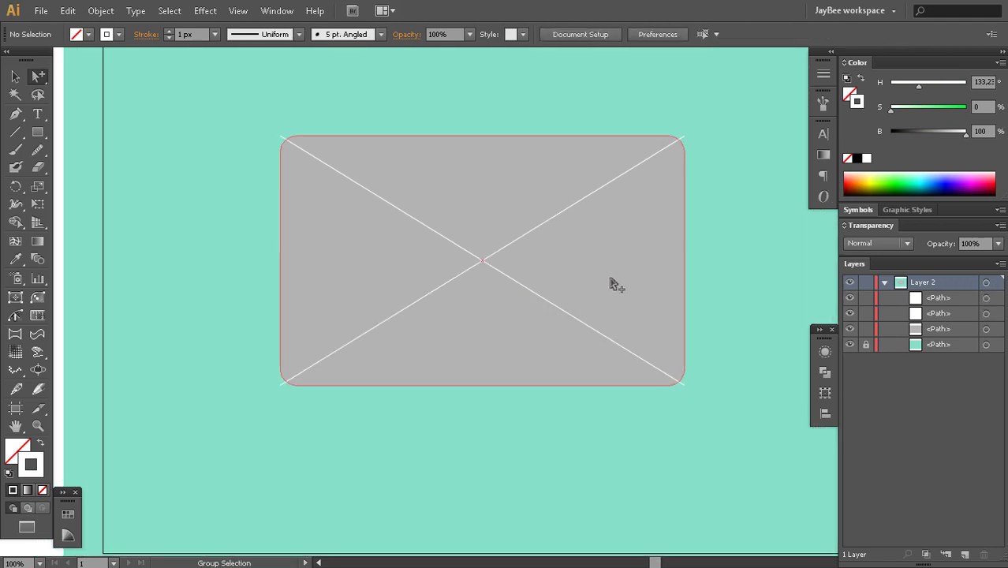
Select the rounded rectangle with both diagonals and divide it into triangular pieces with the Shape Builder tool
{"action": "left_click", "coordinate": [684, 163]}
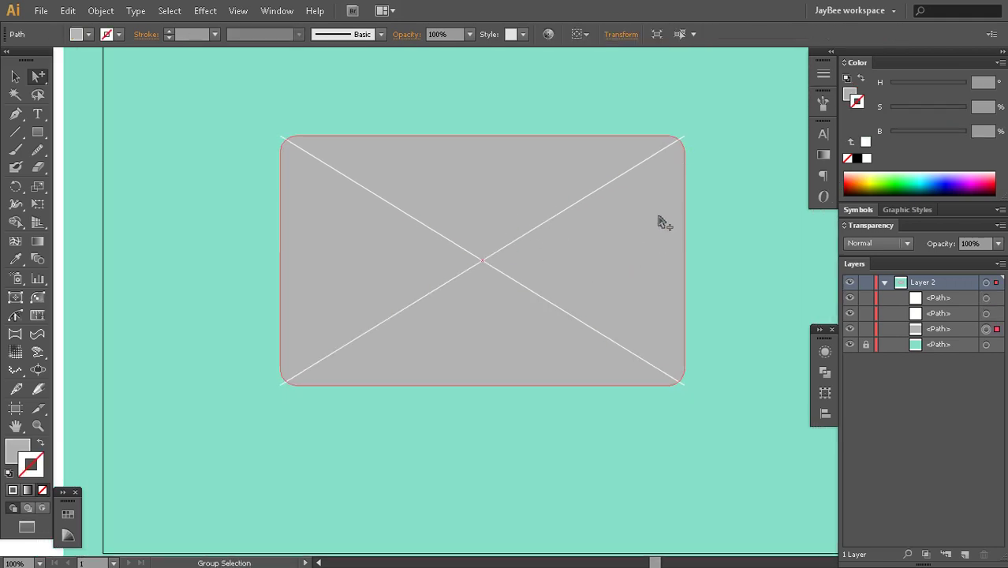
{"action": "left_click", "coordinate": [622, 175], "text": "shift"}
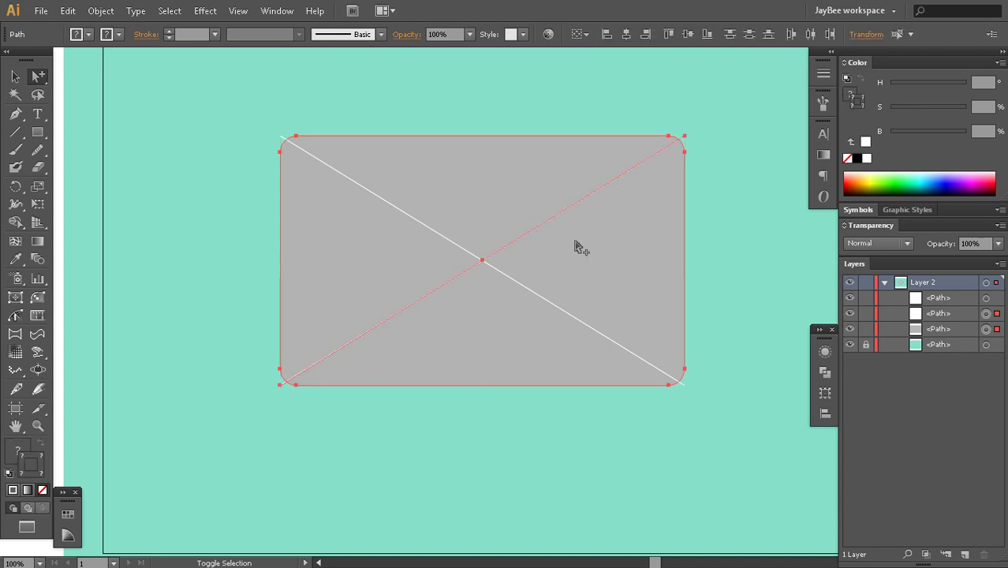
{"action": "left_click", "coordinate": [514, 285], "text": "shift"}
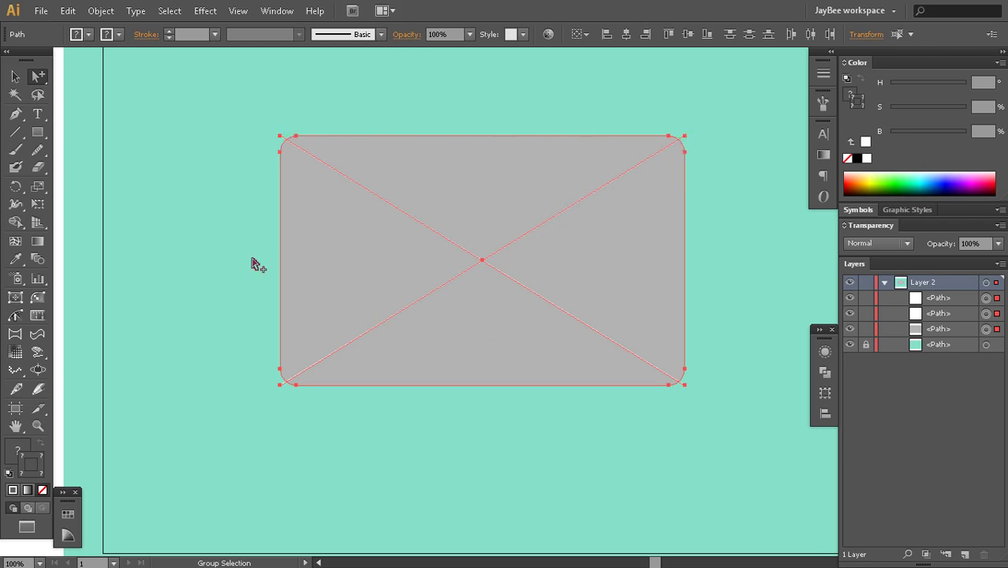
{"action": "left_click", "coordinate": [16, 224]}
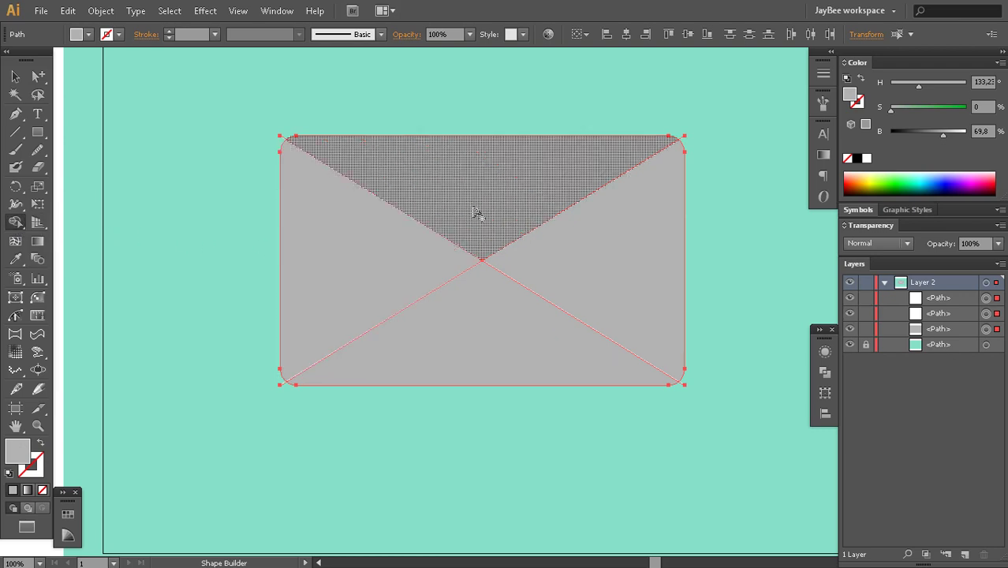
{"action": "left_click", "coordinate": [434, 237]}
{"action": "left_click", "coordinate": [387, 285]}
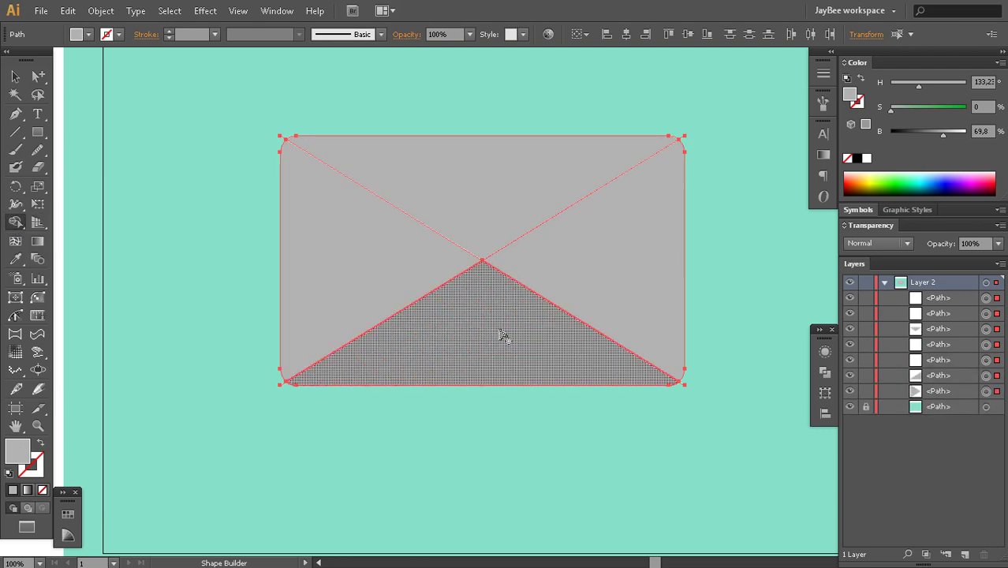
{"action": "left_click", "coordinate": [504, 338]}
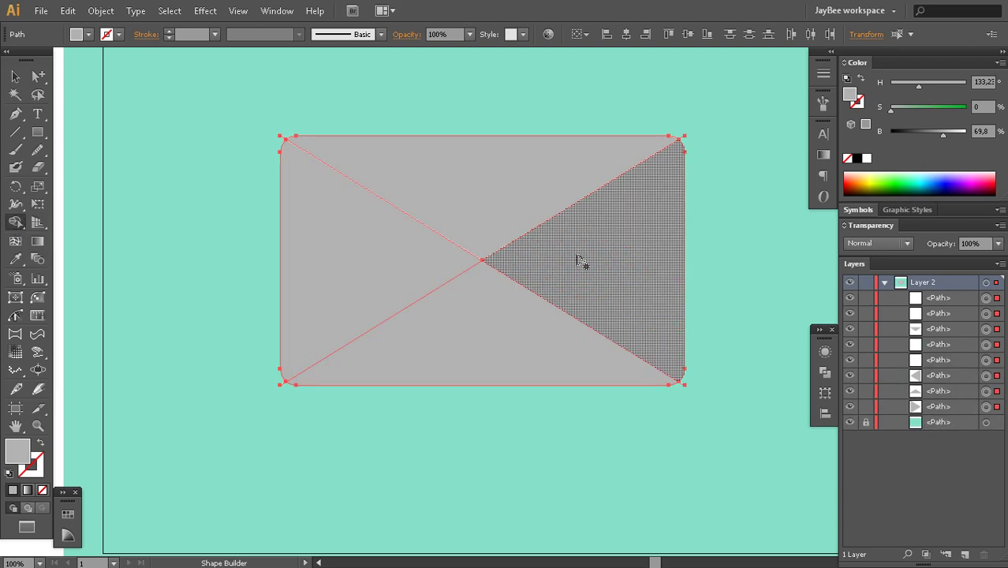
Remove the diagonal ends overhanging the upper-right, lower-left and lower-right corners with Shape Builder, and deselect the artwork
{"action": "left_click", "coordinate": [683, 139], "text": "alt"}
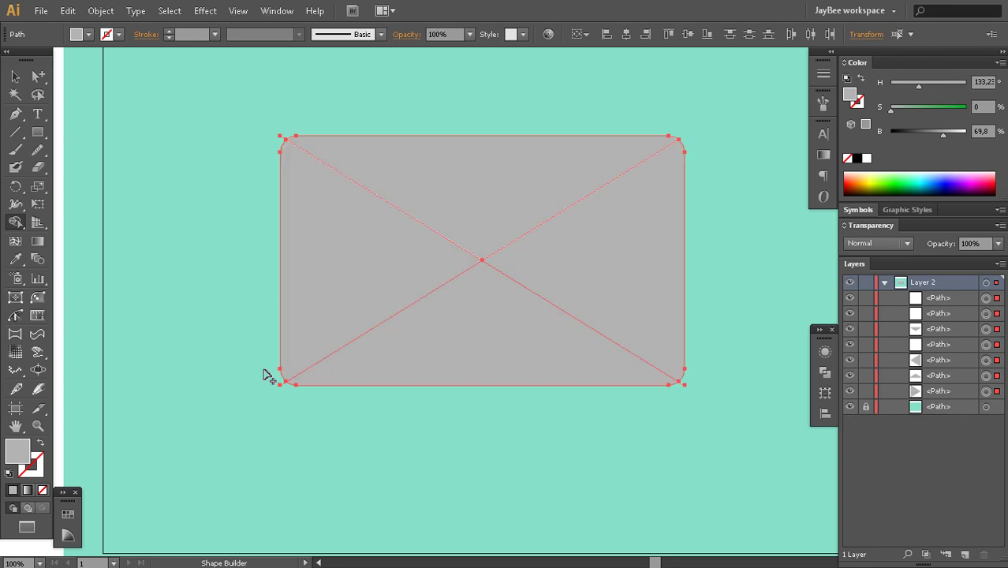
{"action": "left_click", "coordinate": [282, 384], "text": "alt"}
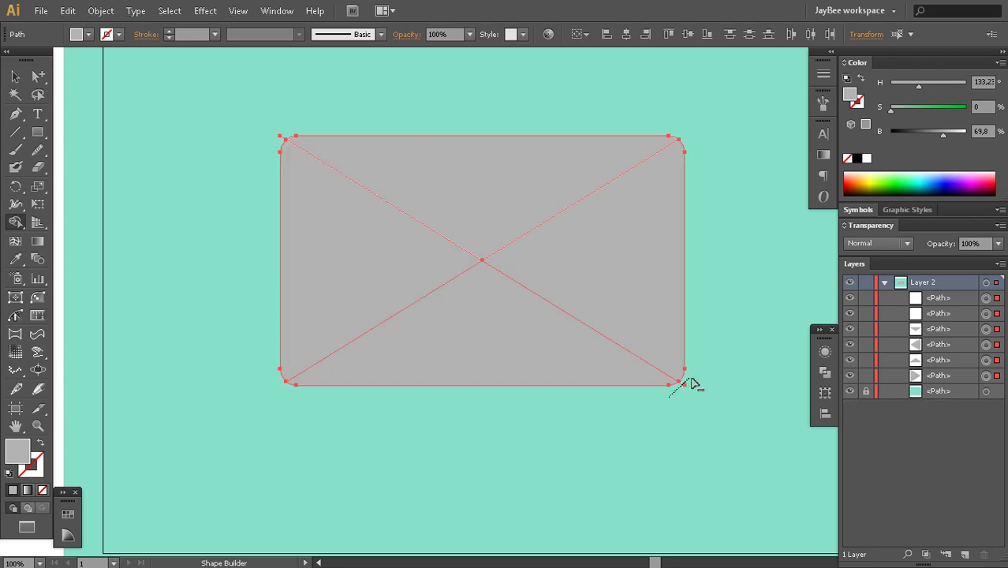
{"action": "left_click_drag", "start_coordinate": [669, 397], "coordinate": [691, 378]}
{"action": "key", "text": "z"}
{"action": "left_click", "coordinate": [504, 298], "text": "alt"}
{"action": "left_click_drag", "start_coordinate": [524, 272], "coordinate": [512, 295]}
{"action": "key", "text": "a"}
{"action": "left_click", "coordinate": [552, 101]}
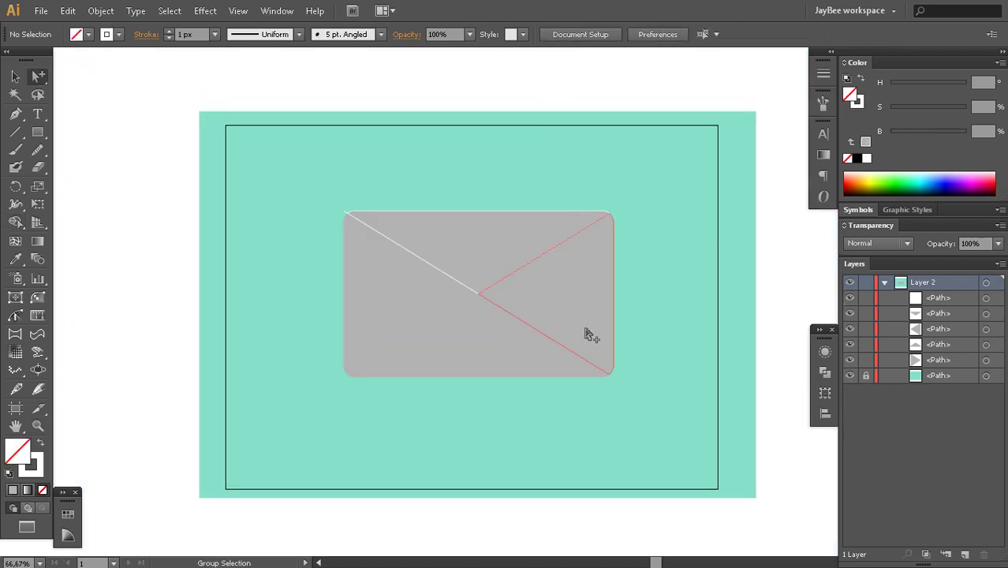
Select each of the envelope's triangular pieces in turn to check the division, finishing with the top flap
{"action": "left_click", "coordinate": [470, 336]}
{"action": "left_click", "coordinate": [399, 290]}
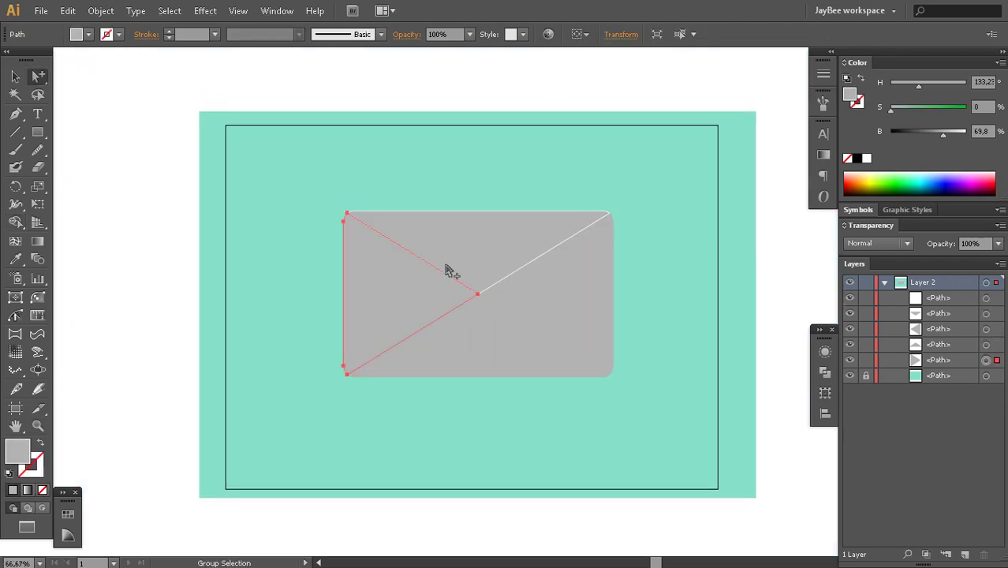
{"action": "left_click", "coordinate": [471, 256]}
{"action": "left_click", "coordinate": [538, 294]}
{"action": "left_click", "coordinate": [483, 336]}
{"action": "left_click", "coordinate": [406, 289]}
{"action": "left_click", "coordinate": [484, 253]}
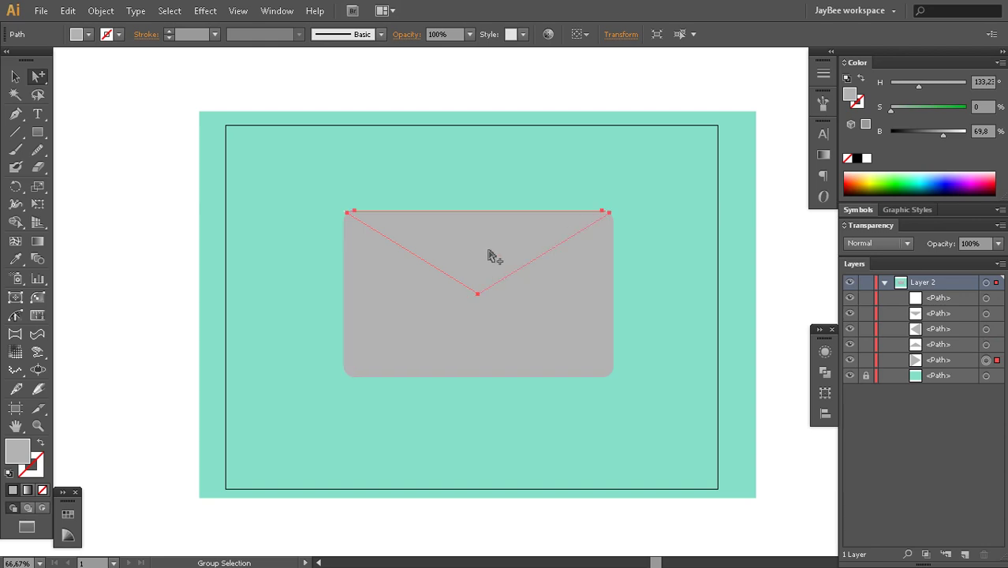
Recheck the division by selecting the envelope's right and lower pieces, ending on the top flap
{"action": "left_click", "coordinate": [587, 282]}
{"action": "left_click", "coordinate": [440, 312]}
{"action": "left_click", "coordinate": [465, 244]}
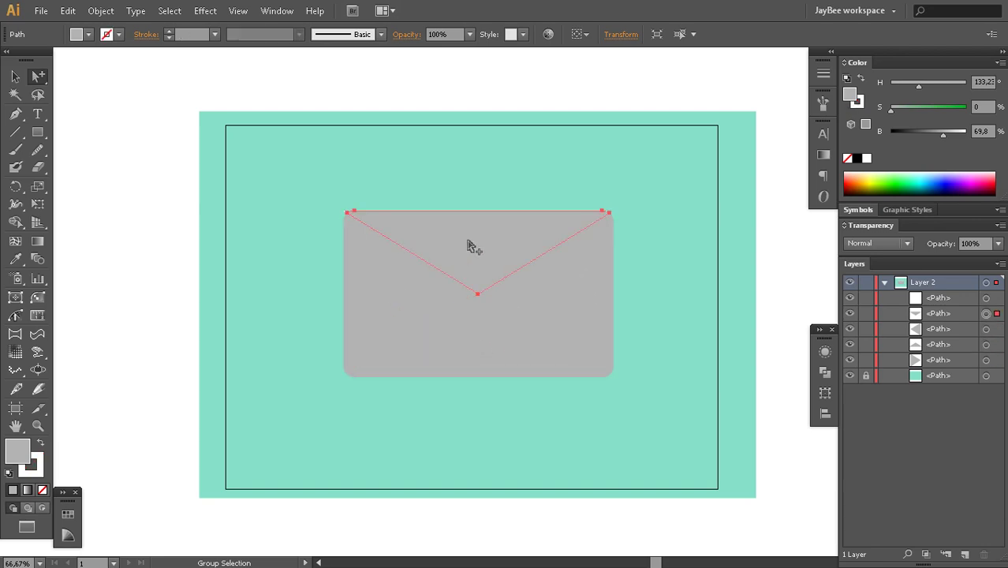
Undo the most recent Shape Builder merges one by one and deselect the envelope artwork
{"action": "left_click", "coordinate": [67, 10]}
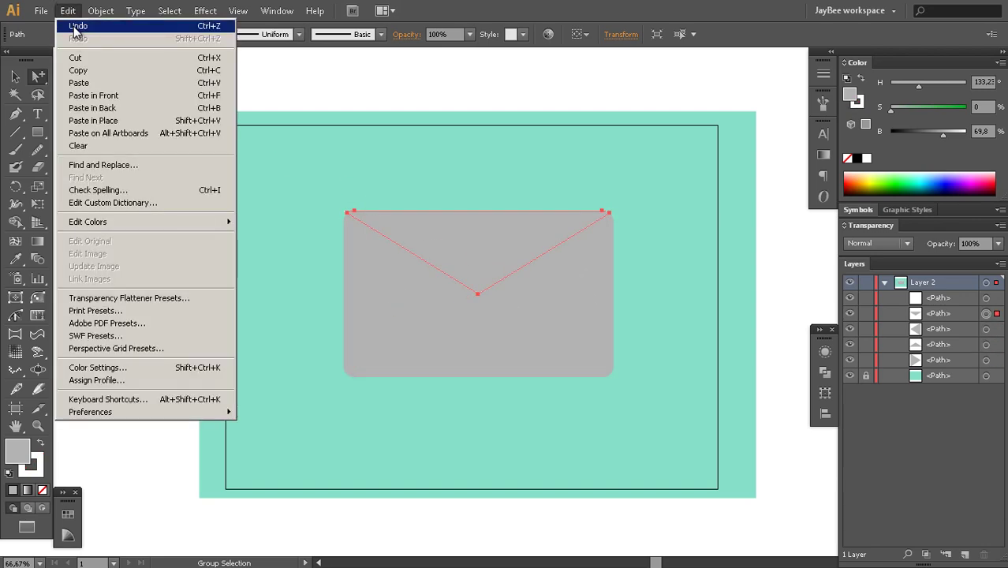
{"action": "left_click", "coordinate": [75, 22]}
{"action": "left_click", "coordinate": [68, 10]}
{"action": "left_click", "coordinate": [72, 23]}
{"action": "left_click", "coordinate": [68, 10]}
{"action": "left_click", "coordinate": [73, 23]}
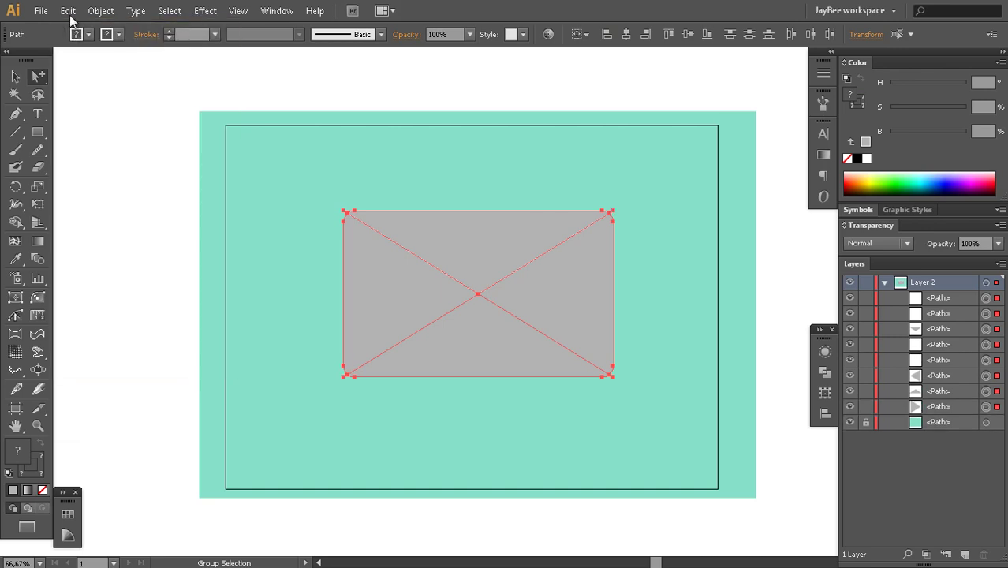
{"action": "left_click", "coordinate": [68, 10]}
{"action": "left_click", "coordinate": [73, 24]}
{"action": "left_click", "coordinate": [67, 10]}
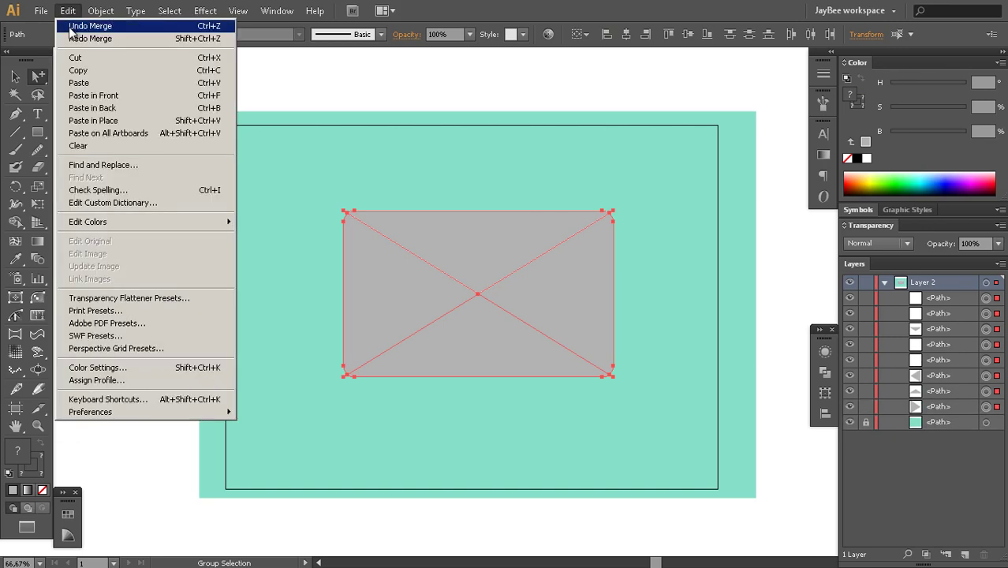
{"action": "left_click", "coordinate": [73, 24]}
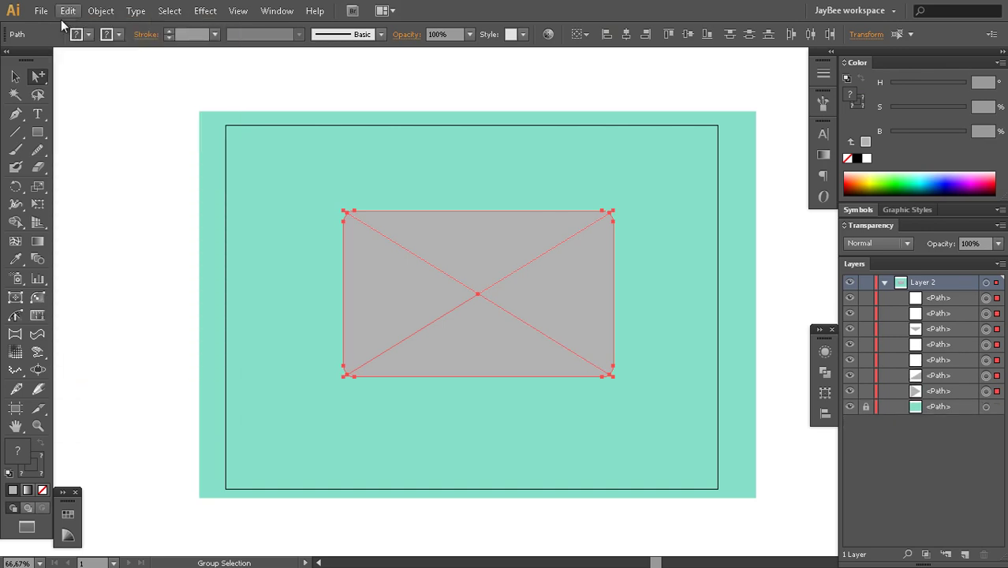
{"action": "left_click", "coordinate": [127, 286]}
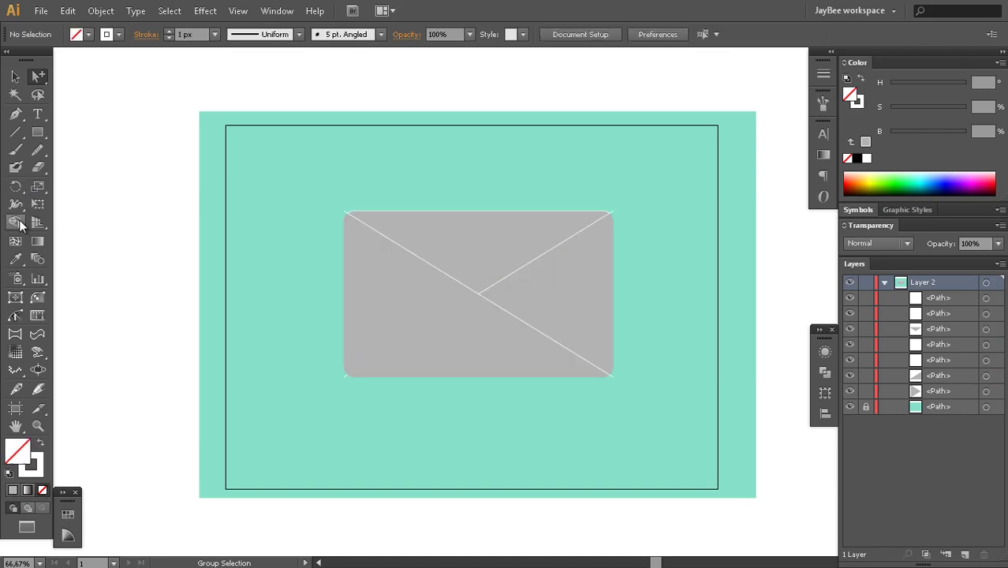
Undo the remaining merges and the white strokes, back to two unstroked diagonals over the undivided rounded rectangle
{"action": "left_click", "coordinate": [68, 10]}
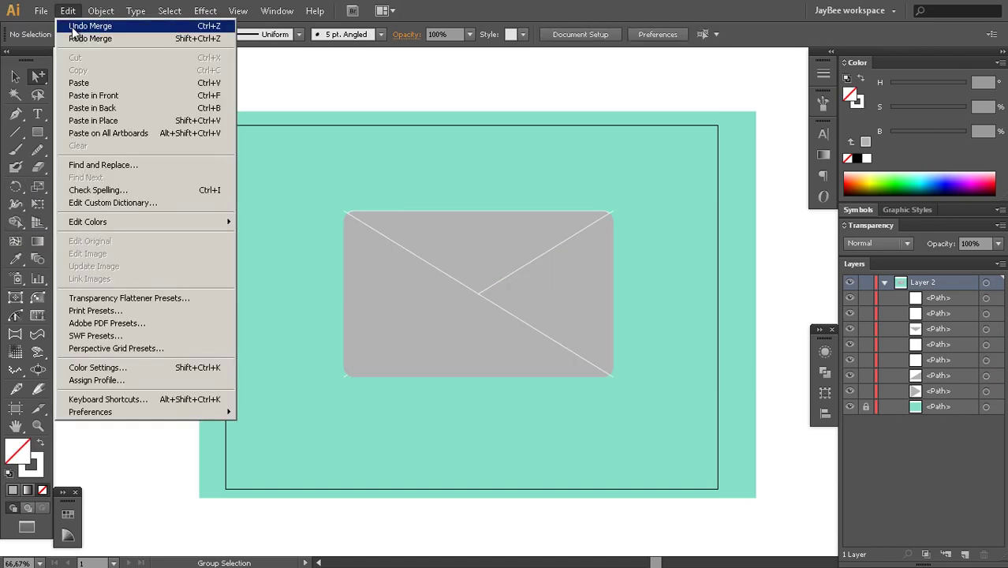
{"action": "left_click", "coordinate": [73, 24]}
{"action": "left_click", "coordinate": [73, 13]}
{"action": "left_click", "coordinate": [73, 24]}
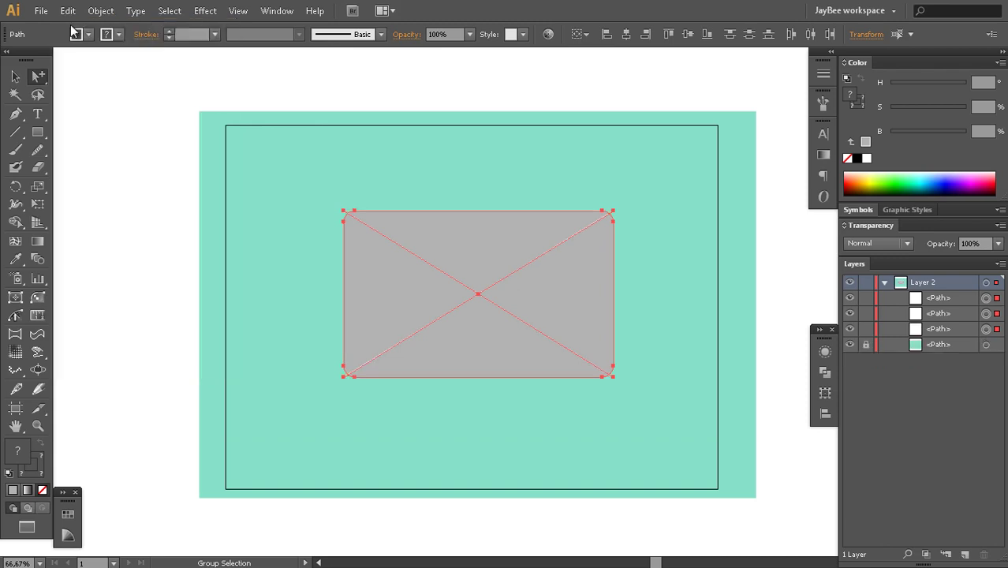
{"action": "key", "text": "ctrl+z"}
{"action": "key", "text": "ctrl+z"}
{"action": "key", "text": "ctrl+z"}
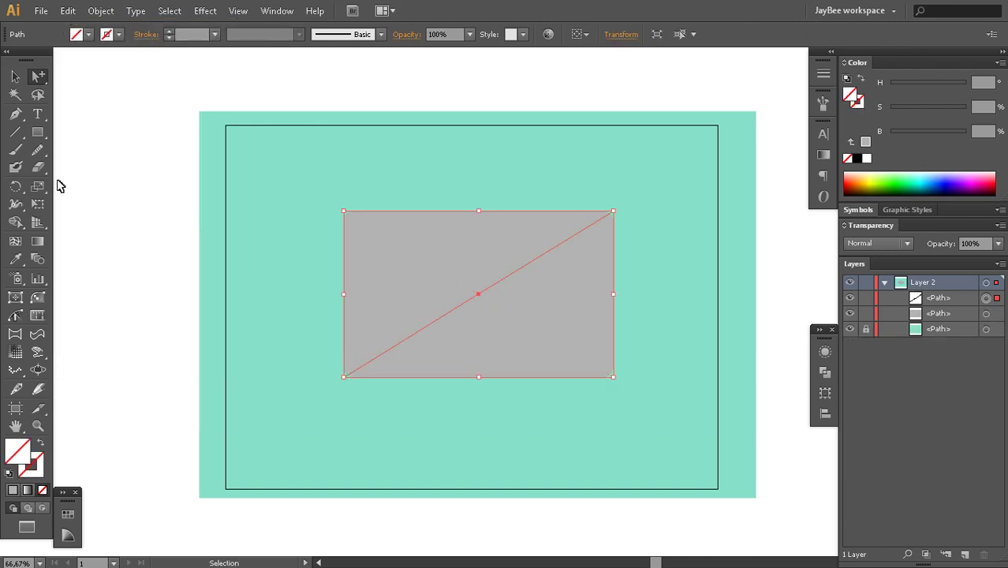
{"action": "key", "text": "ctrl+z"}
{"action": "key", "text": "ctrl+z"}
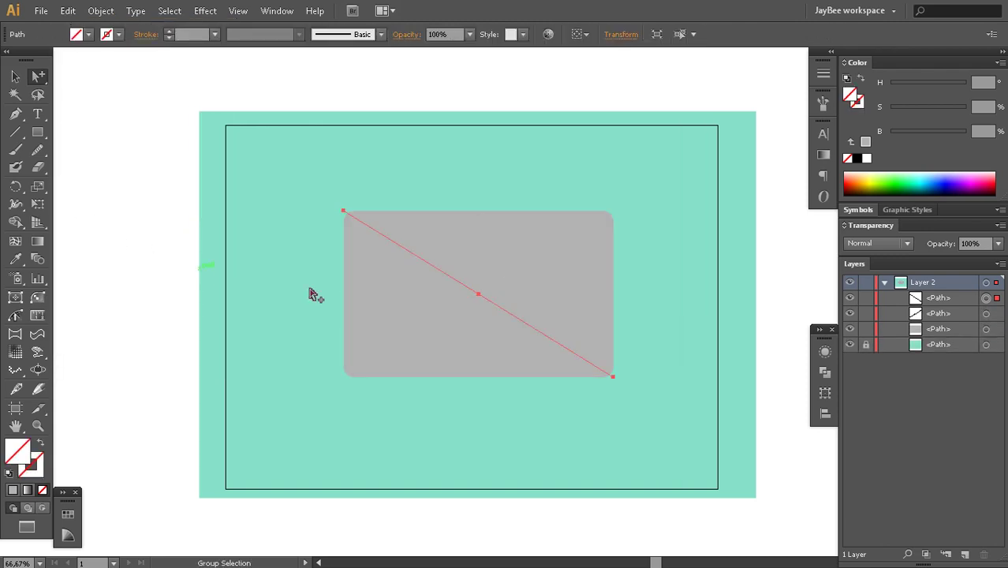
Select the gray rounded rectangle, copy it, and paste the duplicate directly in front of the original
{"action": "left_click", "coordinate": [985, 329]}
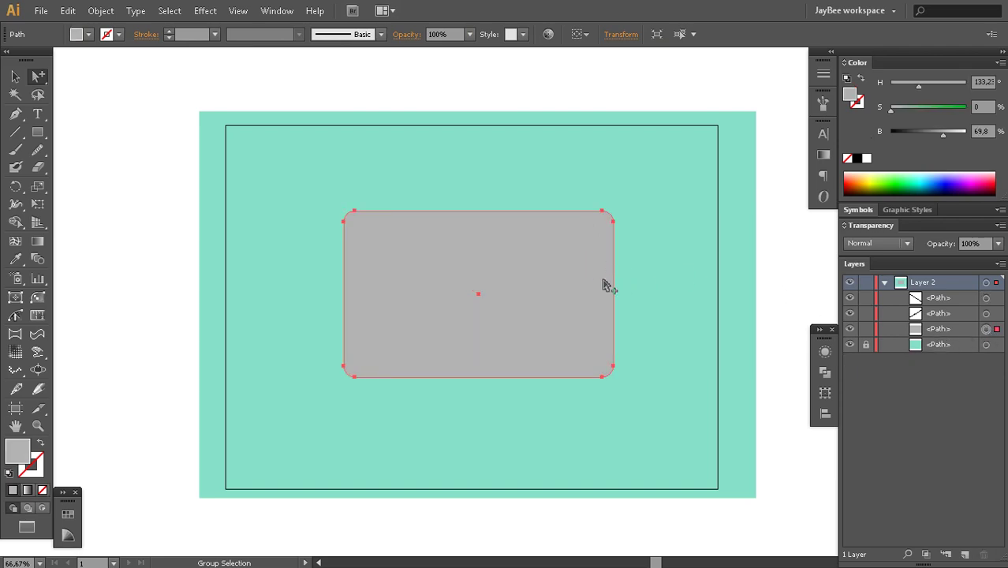
{"action": "key", "text": "ctrl"}
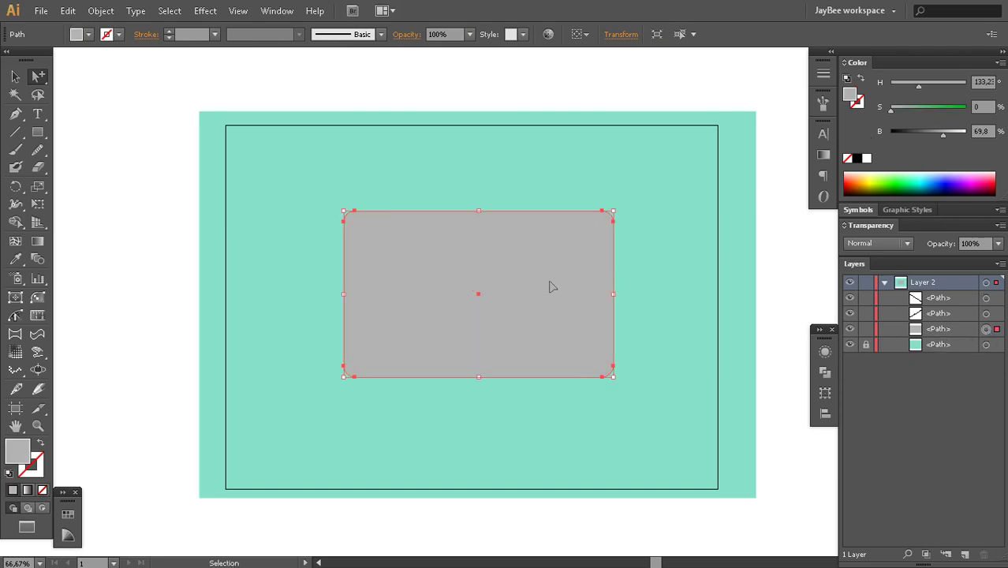
{"action": "key", "text": "ctrl+c"}
{"action": "key", "text": "ctrl+f"}
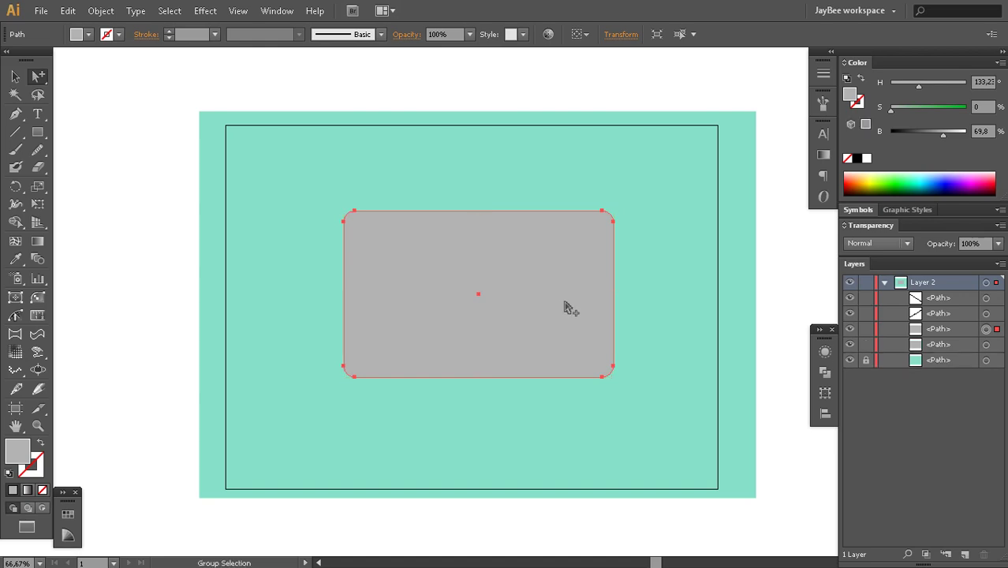
{"action": "left_click", "coordinate": [68, 12]}
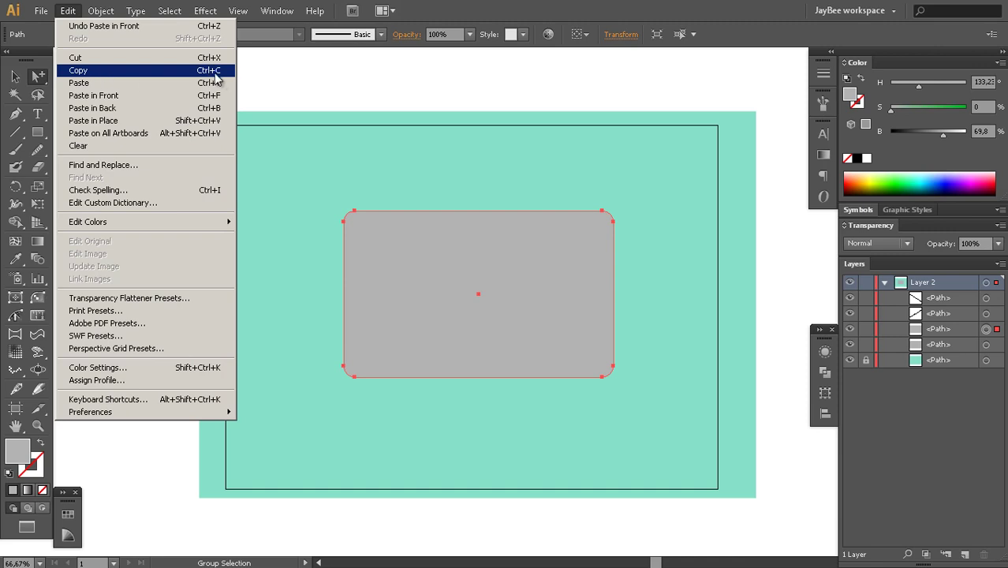
{"action": "left_click", "coordinate": [410, 73]}
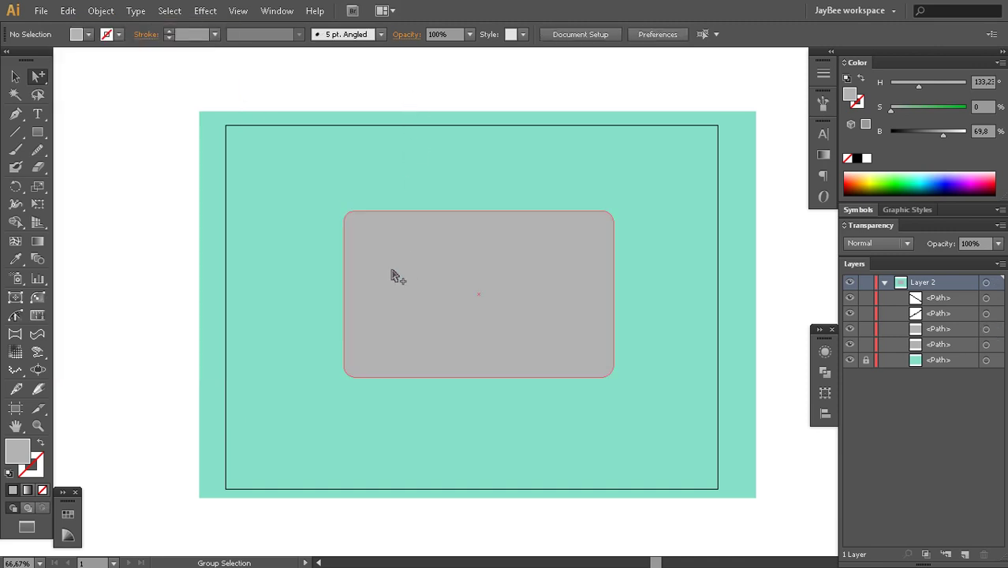
{"action": "left_click", "coordinate": [394, 274]}
{"action": "left_click", "coordinate": [69, 11]}
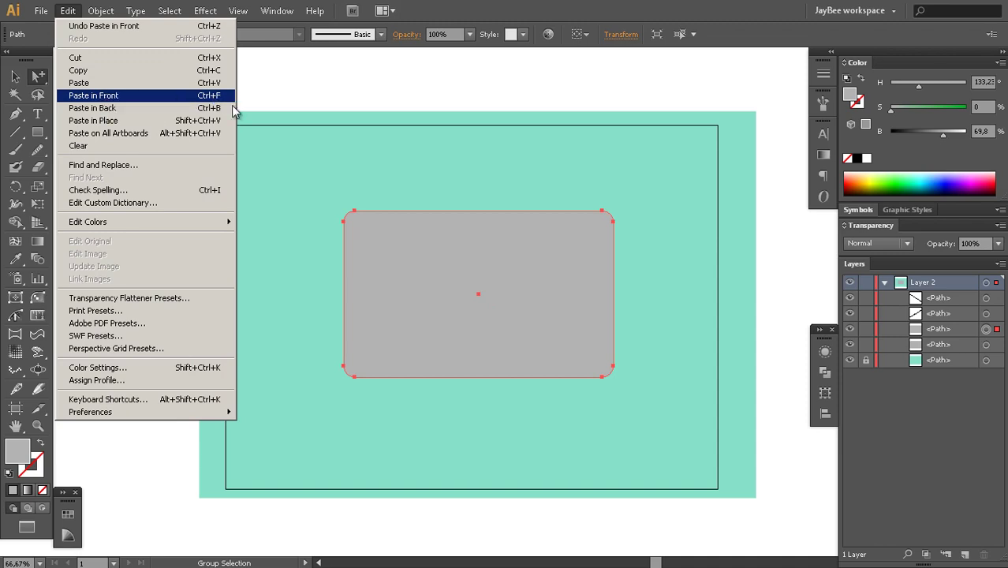
{"action": "left_click", "coordinate": [427, 82]}
{"action": "left_click", "coordinate": [472, 287]}
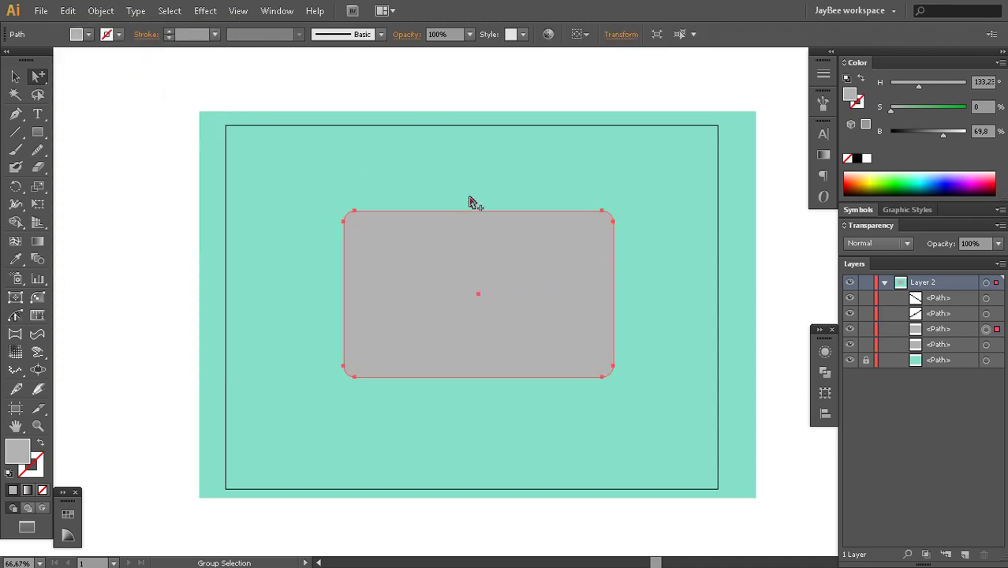
Draw four overlapping sample rectangles, each stepping up and to the right, on the blank canvas beside the artboard
{"action": "left_click_drag", "start_coordinate": [686, 179], "coordinate": [392, 260]}
{"action": "mouse_move", "coordinate": [591, 244]}
{"action": "left_mouse_down"}
{"action": "mouse_move", "coordinate": [470, 237]}
{"action": "mouse_move", "coordinate": [451, 267]}
{"action": "left_mouse_up"}
{"action": "key", "text": "m"}
{"action": "left_click_drag", "start_coordinate": [439, 159], "coordinate": [550, 245]}
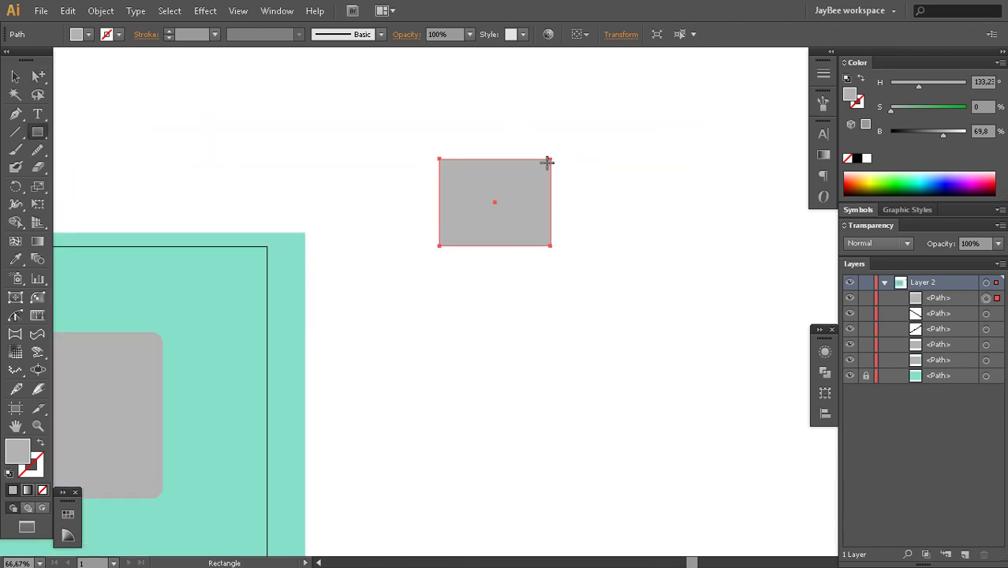
{"action": "left_click_drag", "start_coordinate": [512, 121], "coordinate": [607, 202]}
{"action": "left_click_drag", "start_coordinate": [668, 237], "coordinate": [634, 310]}
{"action": "left_click_drag", "start_coordinate": [531, 156], "coordinate": [627, 242]}
{"action": "left_click_drag", "start_coordinate": [572, 123], "coordinate": [663, 194]}
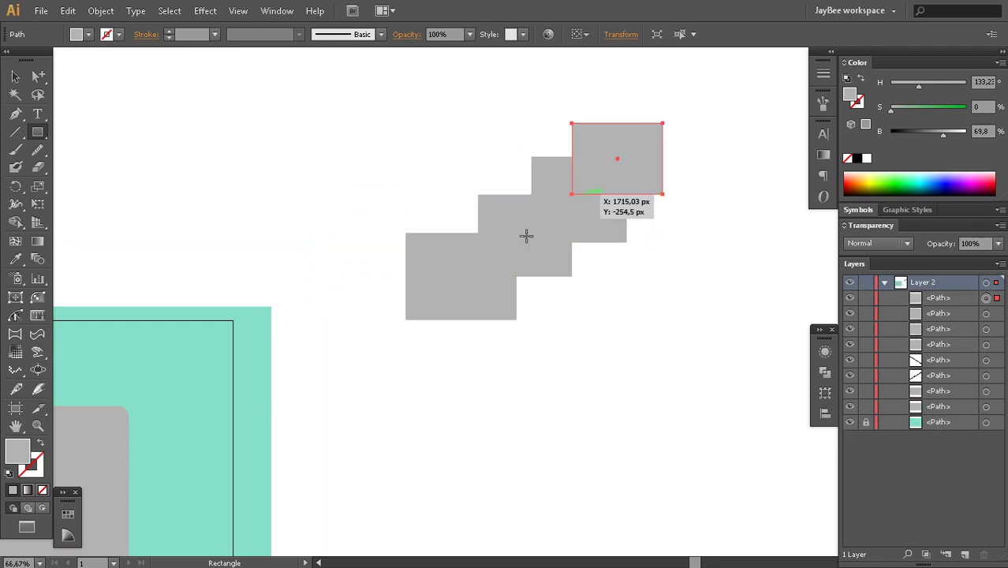
Fill the second sample rectangle with green, the third with blue and the fourth with orange, then deselect
{"action": "key", "text": "a"}
{"action": "left_click", "coordinate": [526, 236]}
{"action": "left_click", "coordinate": [893, 179]}
{"action": "left_click", "coordinate": [554, 227], "text": "ctrl"}
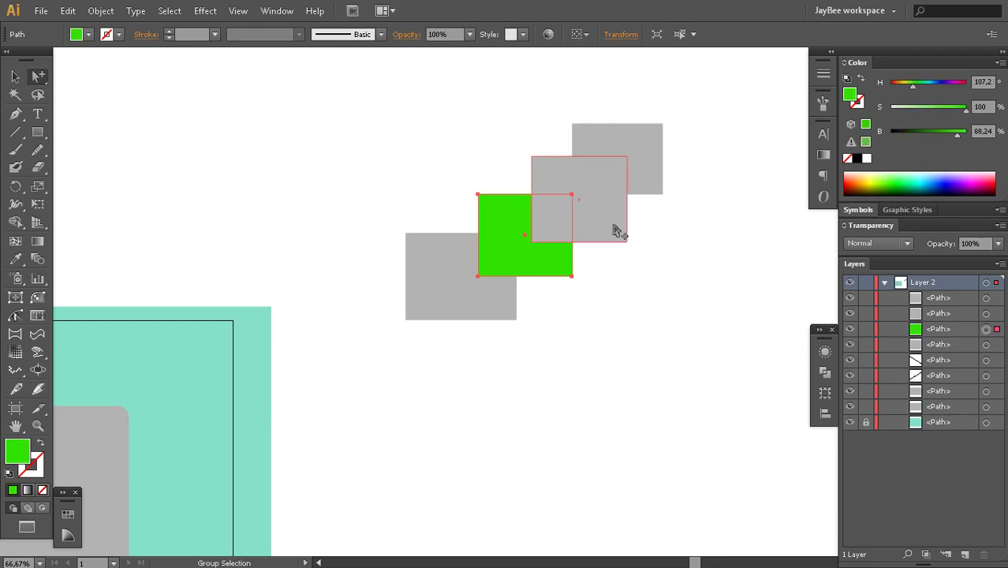
{"action": "left_click", "coordinate": [933, 182]}
{"action": "left_click", "coordinate": [632, 180], "text": "ctrl"}
{"action": "left_click", "coordinate": [861, 183]}
{"action": "left_click", "coordinate": [776, 222]}
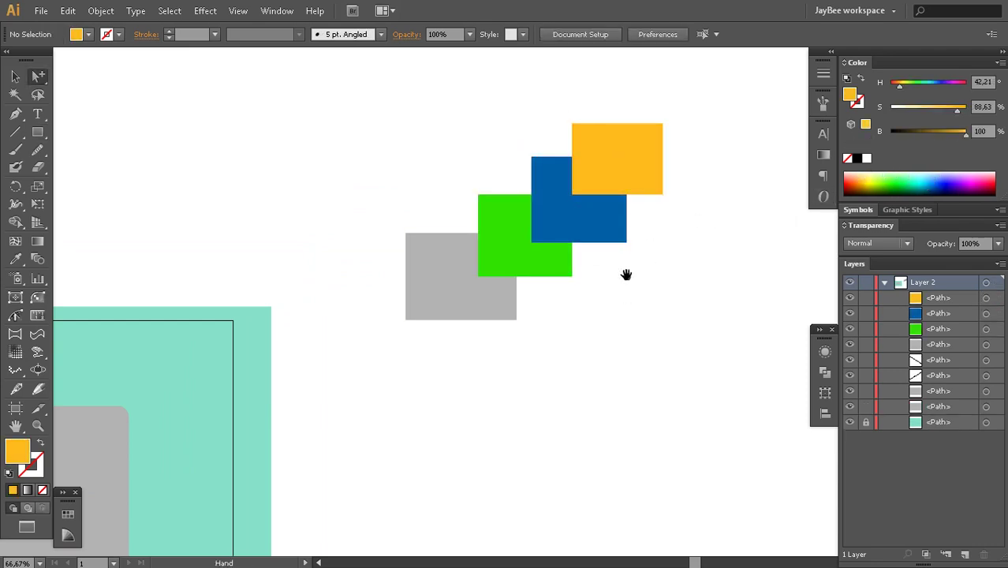
Copy the blue sample rectangle and use Paste in Front to place its duplicate above the orange rectangle
{"action": "left_click_drag", "start_coordinate": [627, 275], "coordinate": [609, 303]}
{"action": "left_click", "coordinate": [564, 265]}
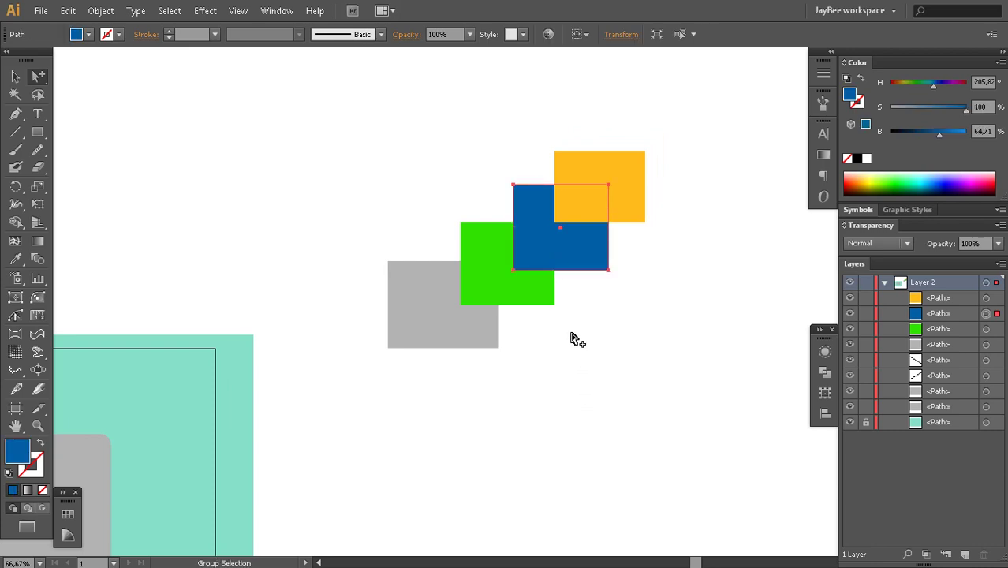
{"action": "key", "text": "alt"}
{"action": "left_click", "coordinate": [612, 283]}
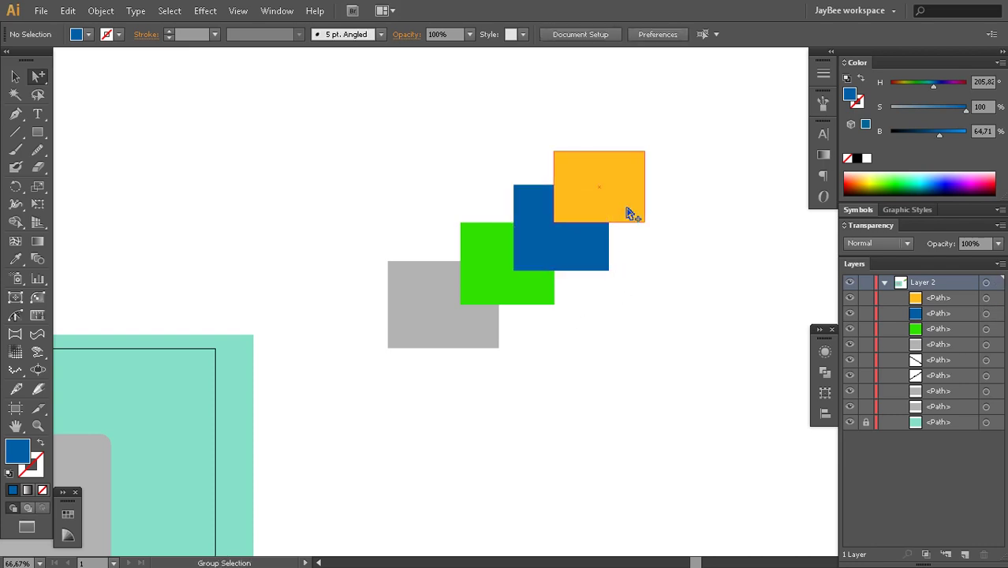
{"action": "left_click", "coordinate": [627, 209]}
{"action": "left_click", "coordinate": [598, 419]}
{"action": "left_click", "coordinate": [593, 203], "text": "alt"}
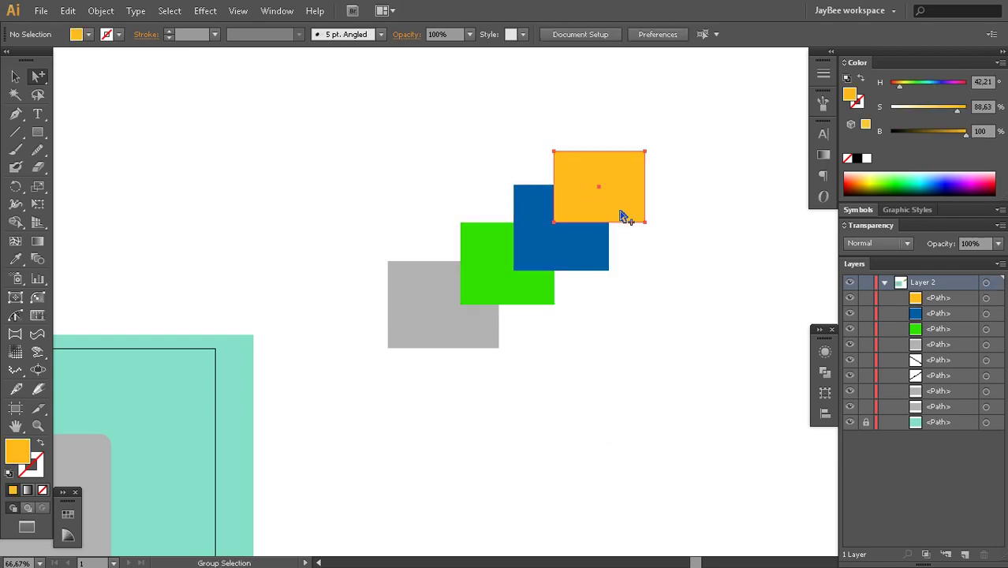
{"action": "left_click", "coordinate": [621, 215], "text": "alt"}
{"action": "key", "text": "ctrl+f"}
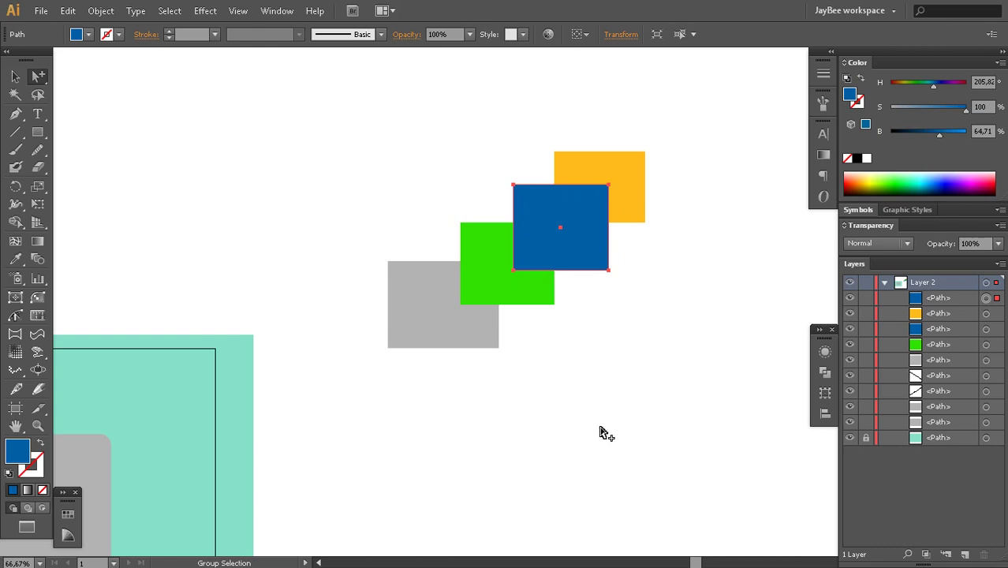
Move the pasted blue rectangle slightly down and to the right over the other samples, and deselect it
{"action": "left_click", "coordinate": [620, 301], "text": "alt"}
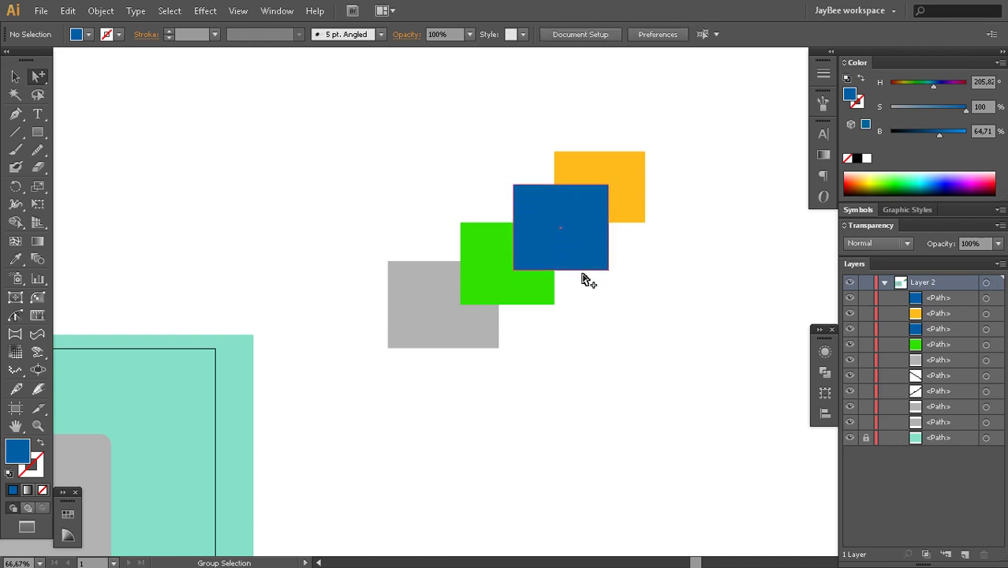
{"action": "left_click_drag", "start_coordinate": [502, 169], "coordinate": [547, 224]}
{"action": "left_click", "coordinate": [567, 311]}
{"action": "left_click_drag", "start_coordinate": [635, 226], "coordinate": [648, 219]}
{"action": "left_click", "coordinate": [631, 265]}
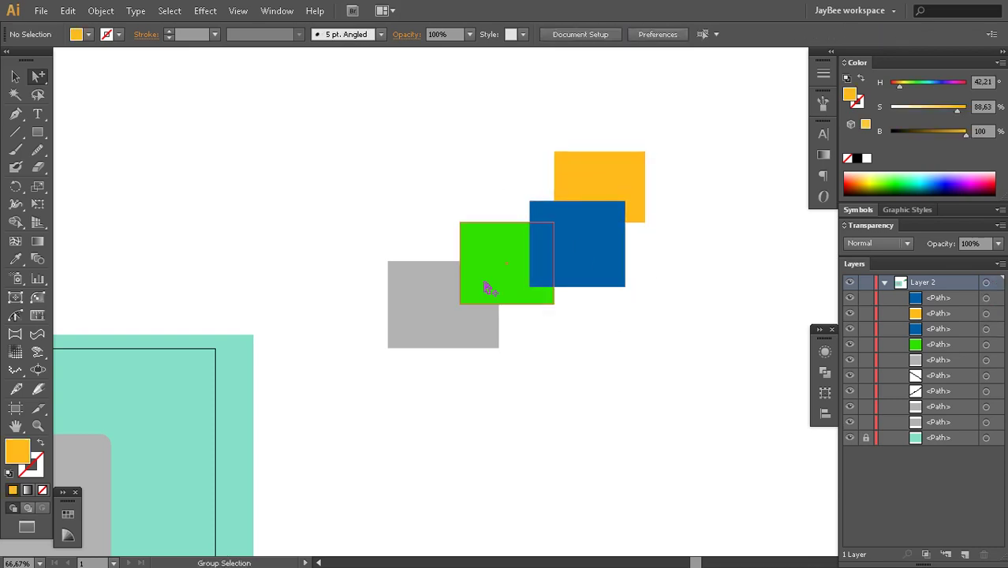
Delete all the sample rectangles beside the artboard and return to the envelope
{"action": "key", "text": "z"}
{"action": "left_click", "coordinate": [503, 310], "text": "alt"}
{"action": "key", "text": "a"}
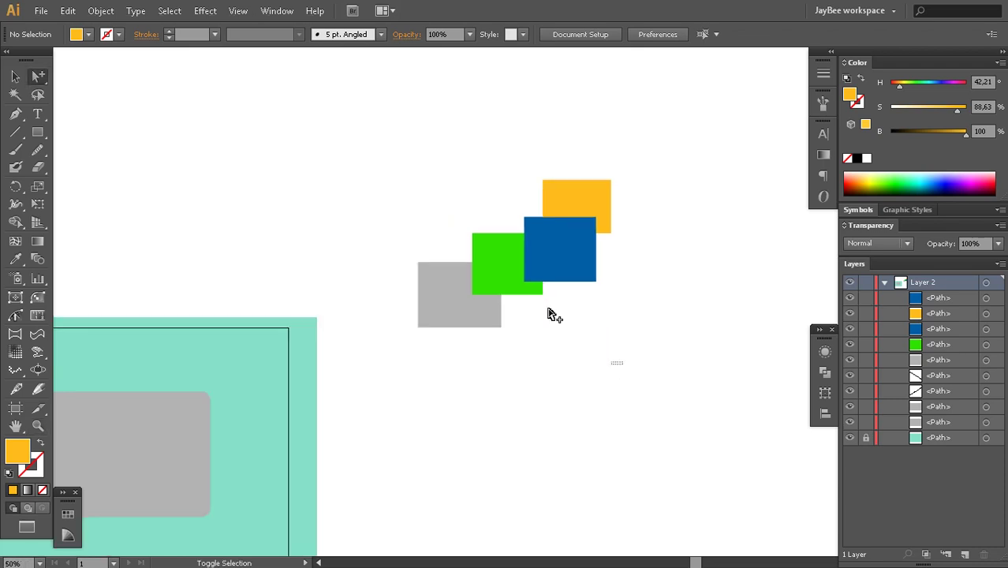
{"action": "left_click_drag", "start_coordinate": [550, 310], "coordinate": [454, 211]}
{"action": "key", "text": "Delete"}
{"action": "key", "text": "space"}
{"action": "left_click_drag", "start_coordinate": [303, 359], "coordinate": [533, 257]}
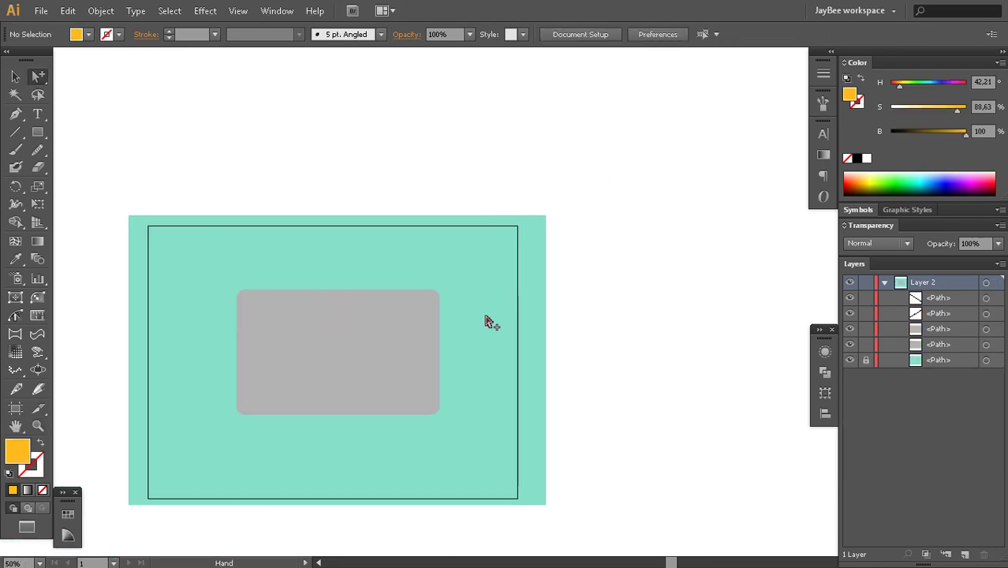
{"action": "left_click", "coordinate": [68, 11]}
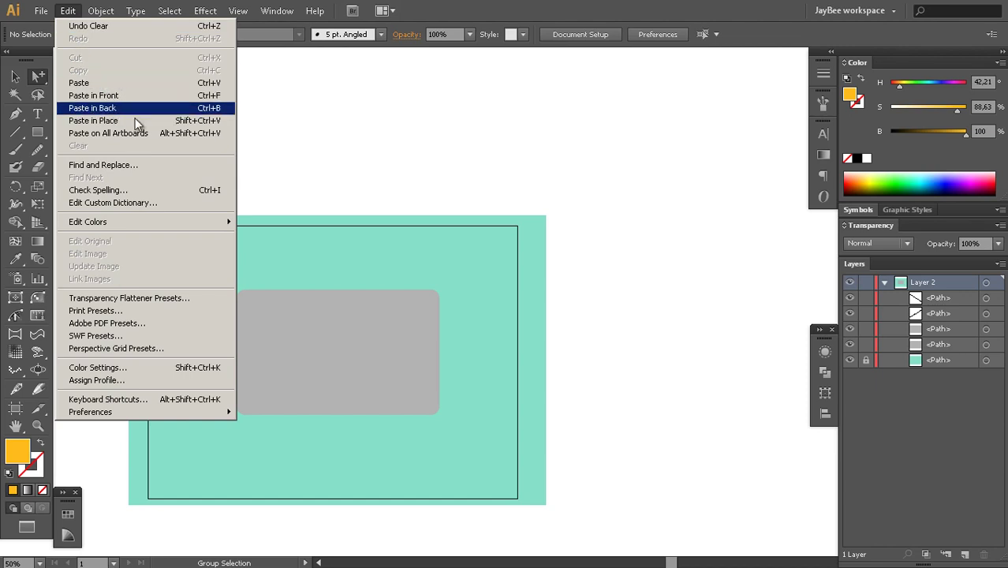
{"action": "left_click", "coordinate": [730, 38]}
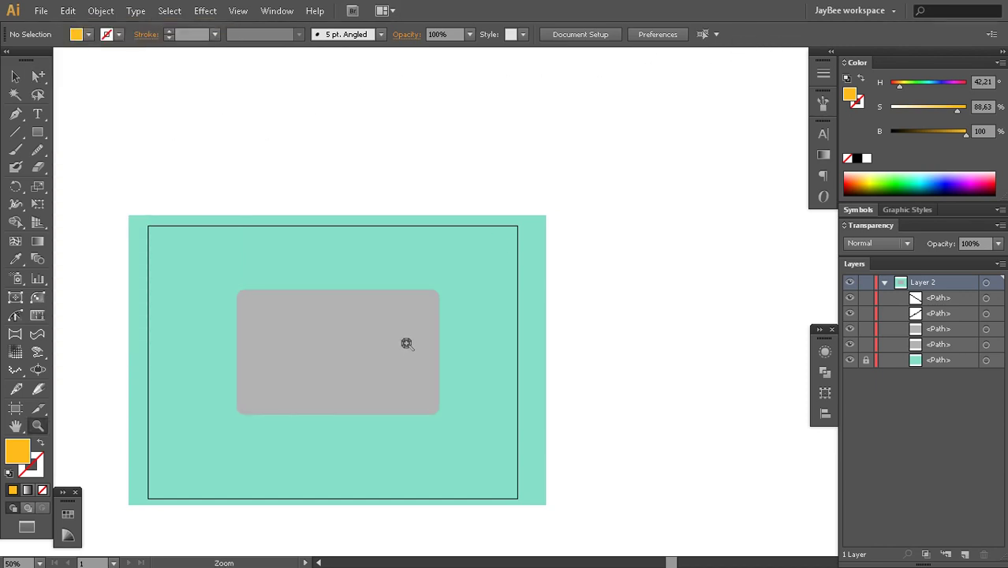
Select both diagonal lines and the front envelope rectangle, and divide it into four triangular flaps with the Shape Builder tool
{"action": "left_click", "coordinate": [406, 343], "text": "ctrl"}
{"action": "left_click_drag", "start_coordinate": [508, 301], "coordinate": [508, 300]}
{"action": "left_click", "coordinate": [542, 230]}
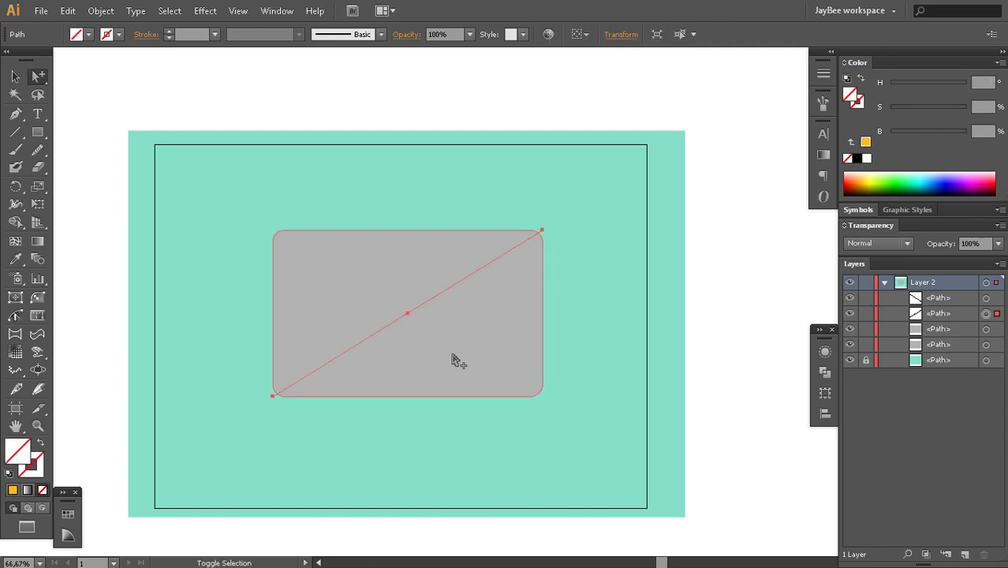
{"action": "left_click", "coordinate": [463, 348], "text": "shift"}
{"action": "left_click_drag", "start_coordinate": [462, 368], "coordinate": [491, 339]}
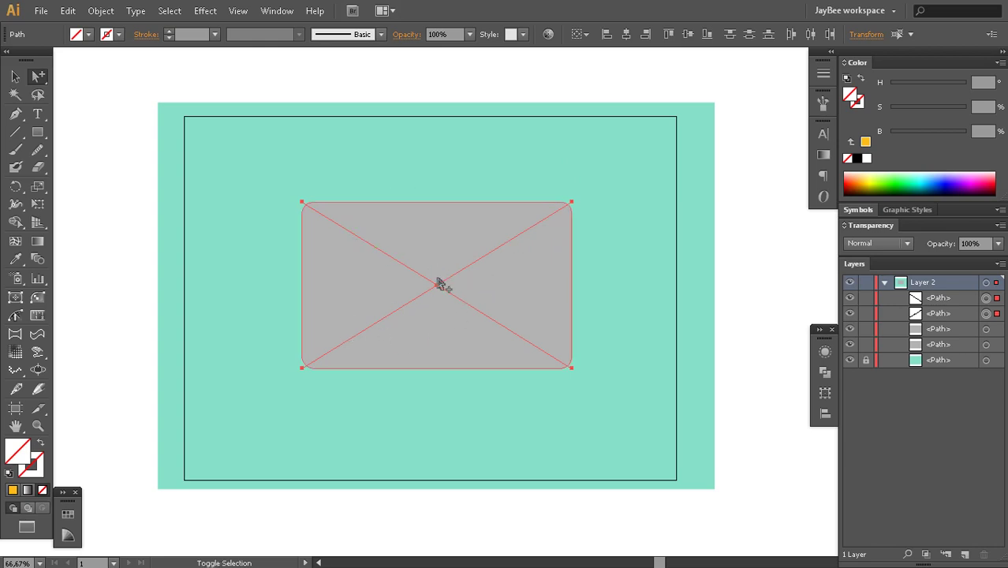
{"action": "left_click", "coordinate": [571, 239], "text": "shift"}
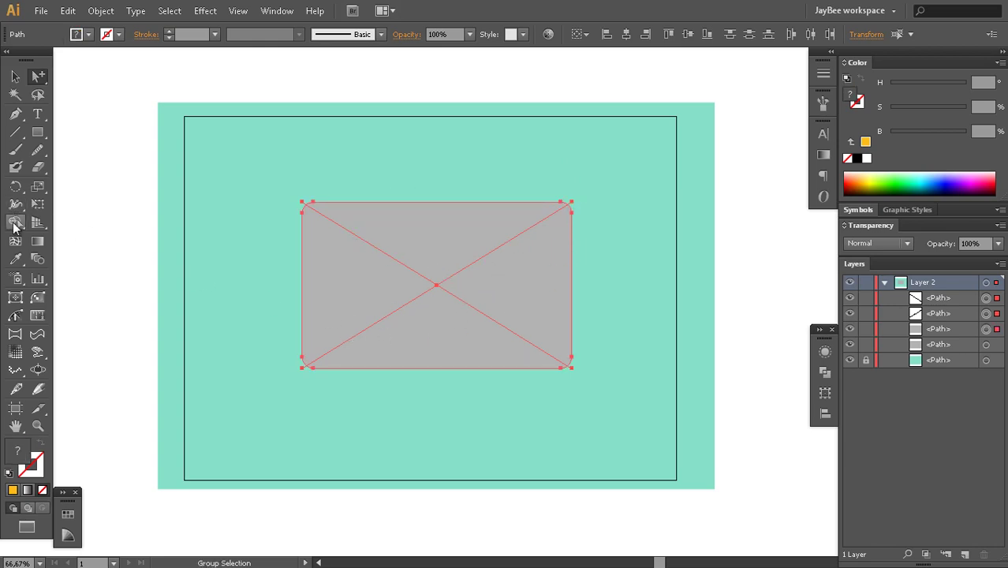
{"action": "left_click", "coordinate": [16, 222]}
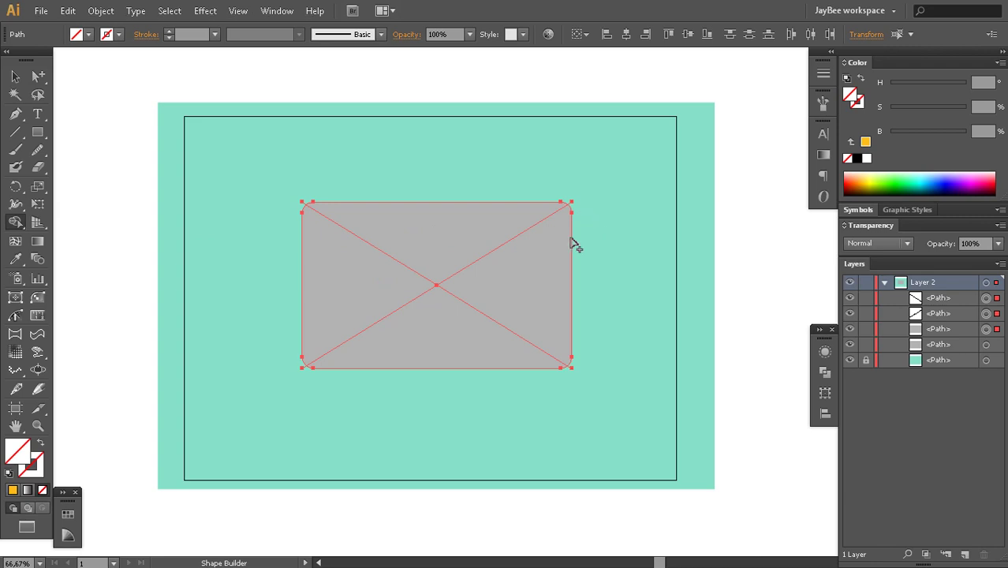
{"action": "left_click", "coordinate": [450, 228]}
{"action": "left_click", "coordinate": [379, 288]}
{"action": "left_click", "coordinate": [441, 327]}
{"action": "left_click", "coordinate": [505, 289]}
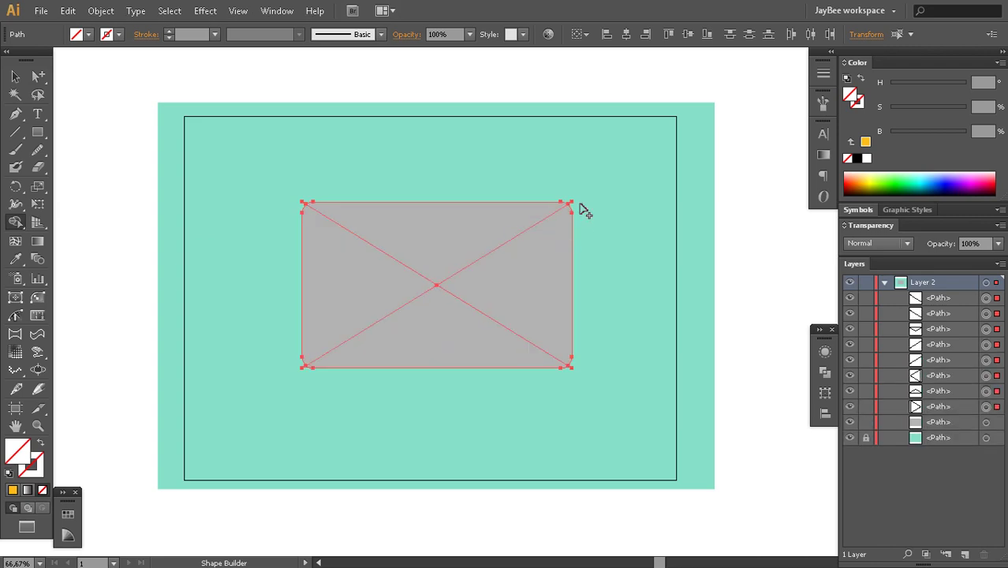
Clear the leftover diagonal line ends at the envelope's four corners with the Shape Builder tool, and deselect
{"action": "left_click", "coordinate": [571, 205]}
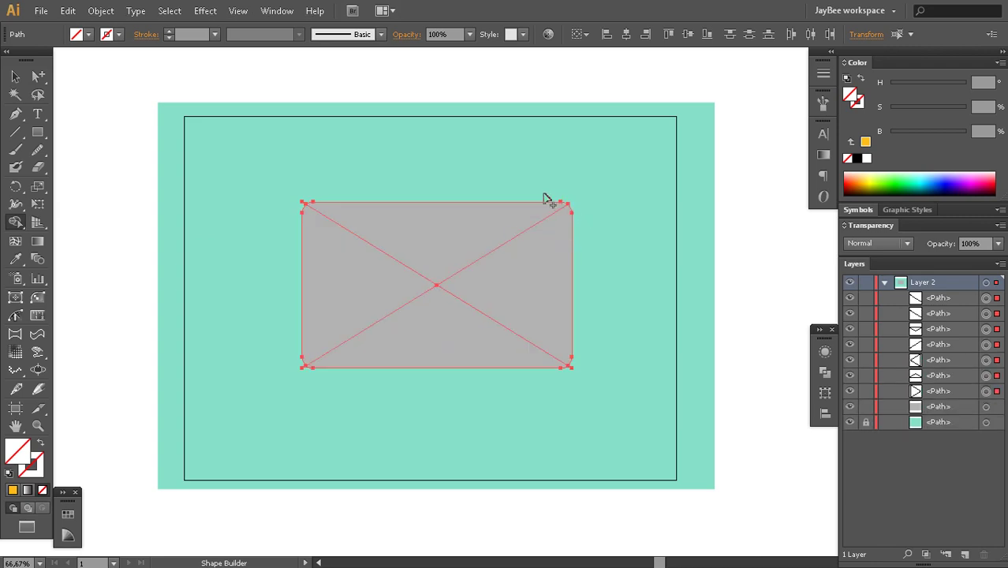
{"action": "left_click", "coordinate": [301, 207]}
{"action": "left_click", "coordinate": [307, 372]}
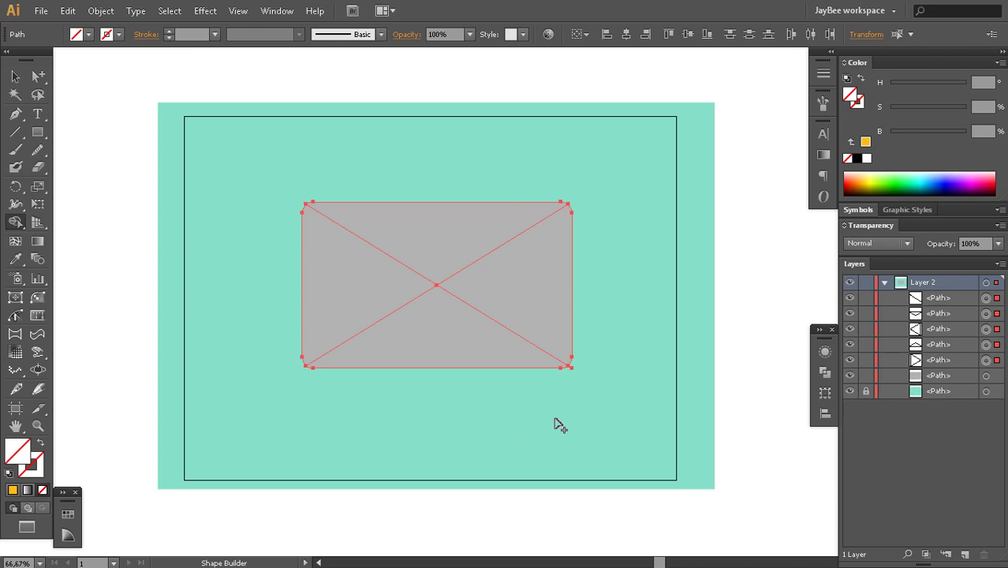
{"action": "left_click", "coordinate": [573, 372]}
{"action": "key", "text": "a"}
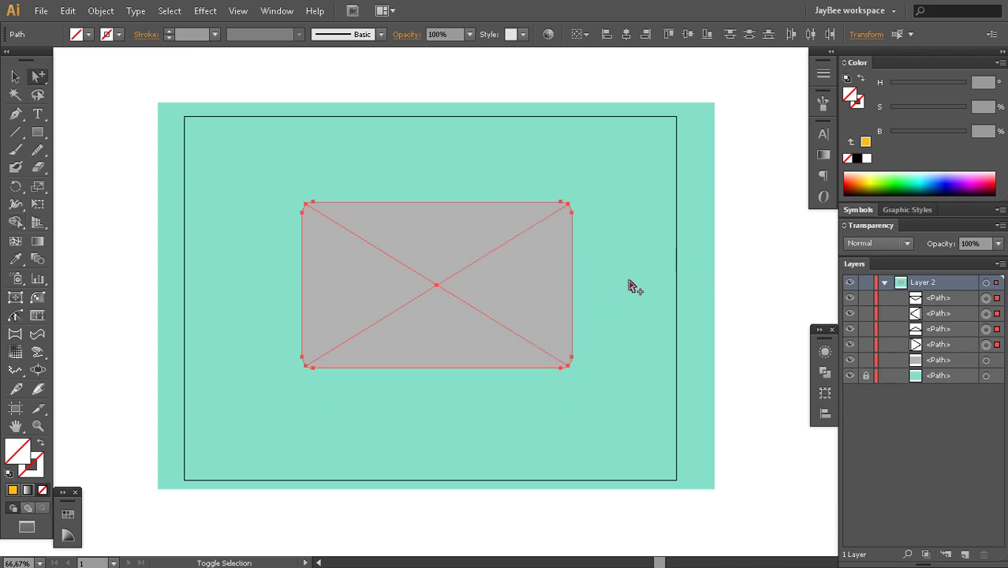
{"action": "left_click", "coordinate": [728, 254]}
Select the four triangular flap paths and fill them with a light grey swatch of 89.8% brightness, then deselect
{"action": "left_click", "coordinate": [422, 251]}
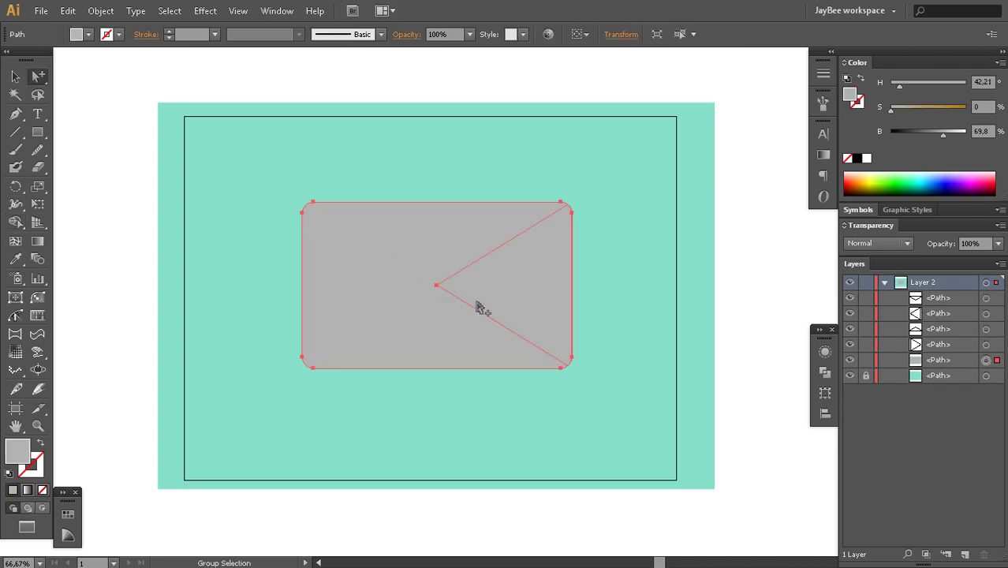
{"action": "left_click", "coordinate": [985, 344]}
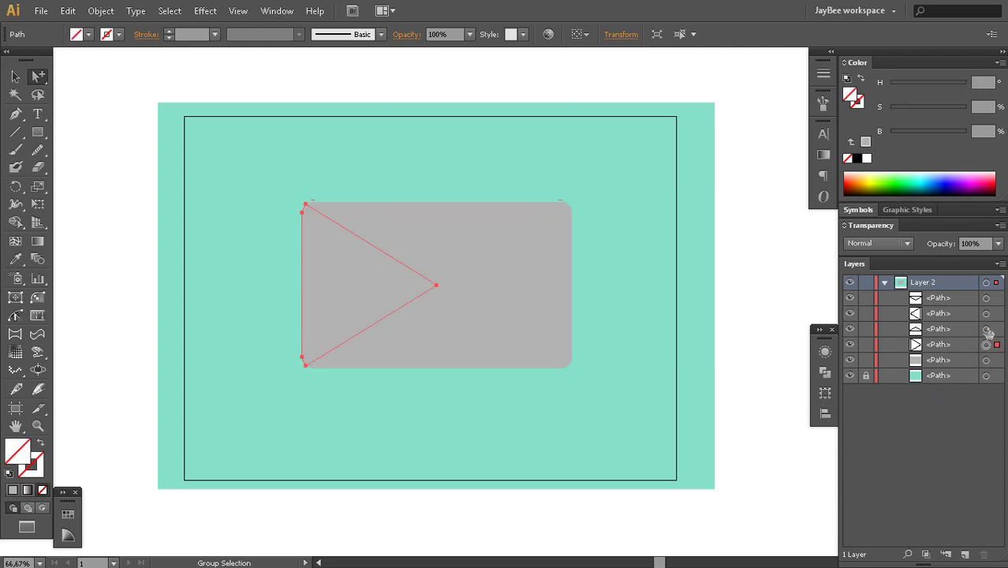
{"action": "left_click", "coordinate": [985, 328], "text": "shift"}
{"action": "left_click", "coordinate": [986, 313], "text": "shift"}
{"action": "left_click", "coordinate": [985, 298], "text": "shift"}
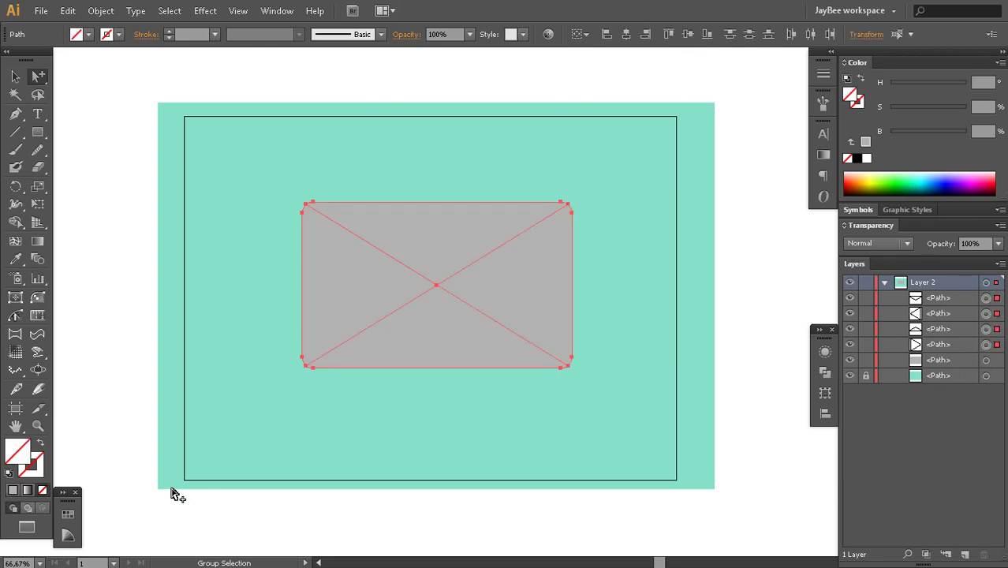
{"action": "left_click", "coordinate": [68, 513]}
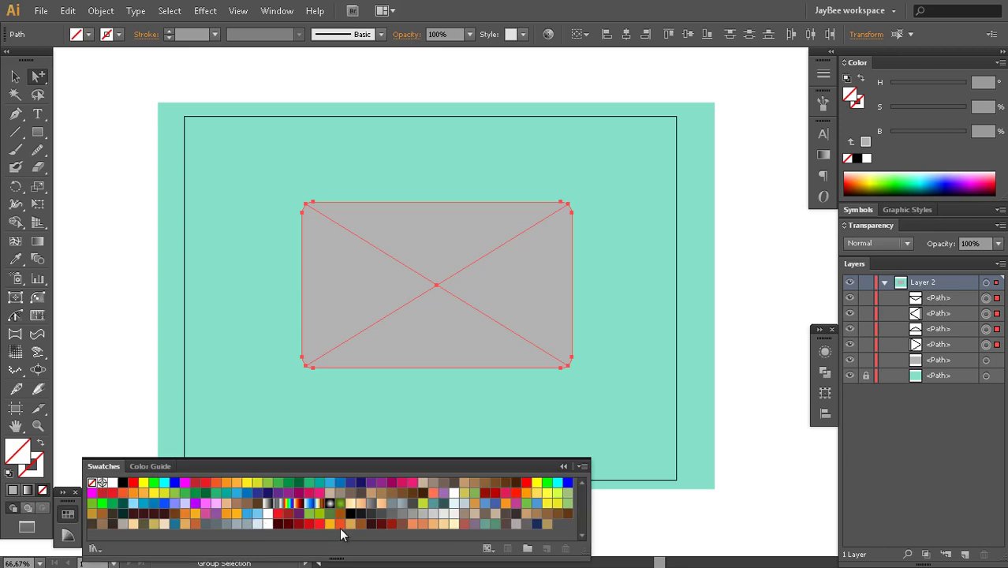
{"action": "left_click", "coordinate": [446, 518]}
{"action": "left_click", "coordinate": [724, 301]}
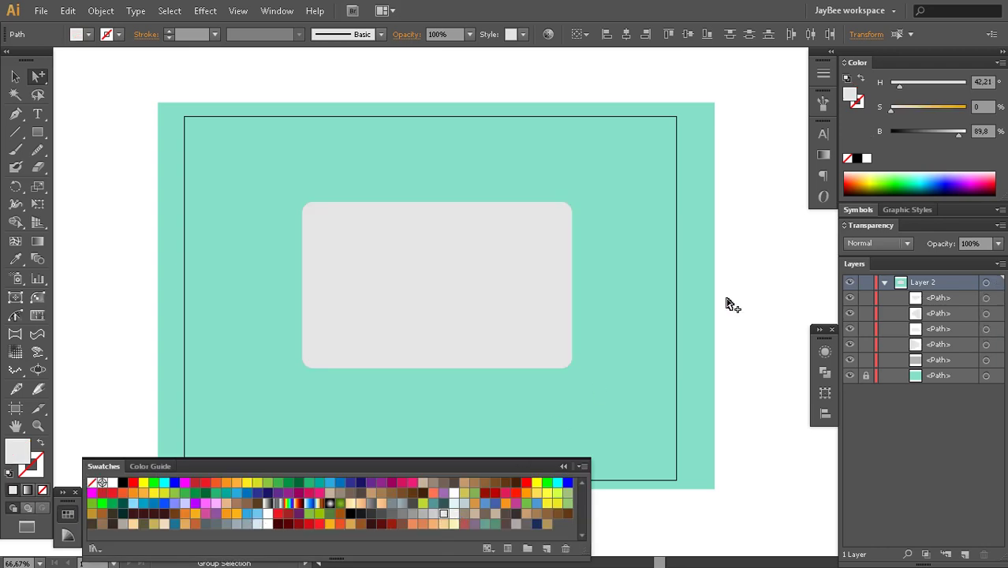
Fill the envelope's top flap with white and its left flap with the R=242 G=242 B=242 swatch
{"action": "left_click", "coordinate": [438, 261]}
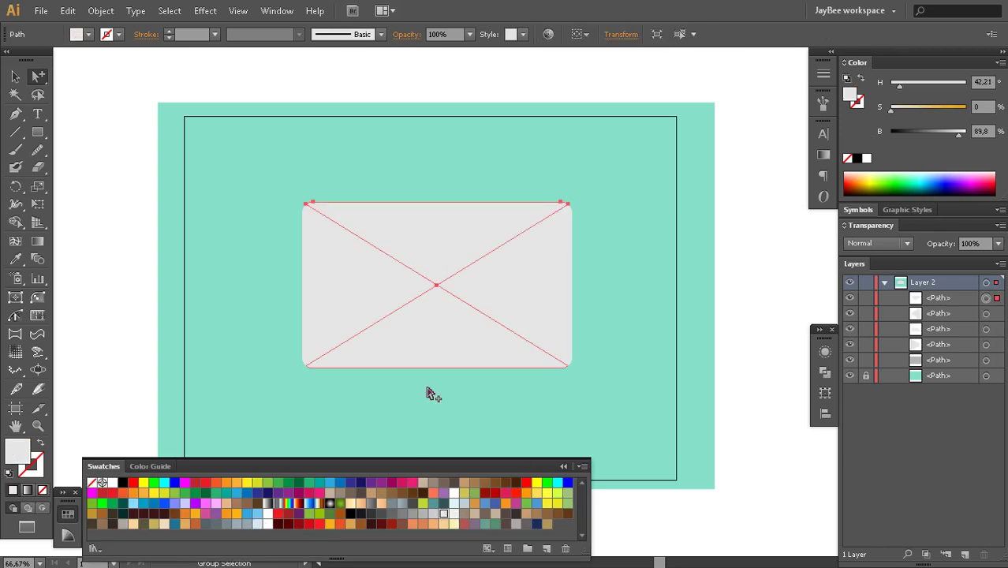
{"action": "left_click", "coordinate": [867, 157]}
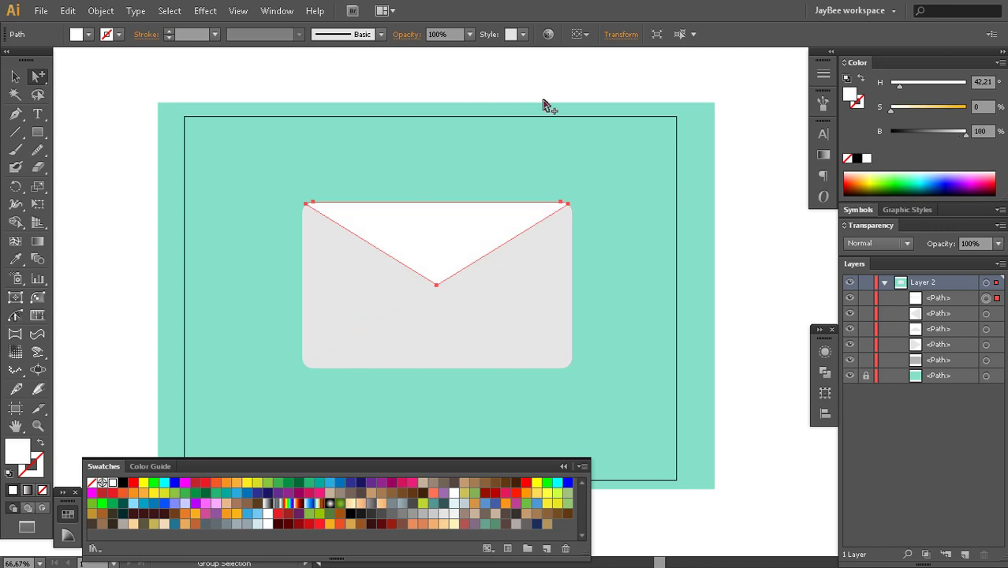
{"action": "left_click", "coordinate": [373, 295]}
{"action": "left_click", "coordinate": [453, 519]}
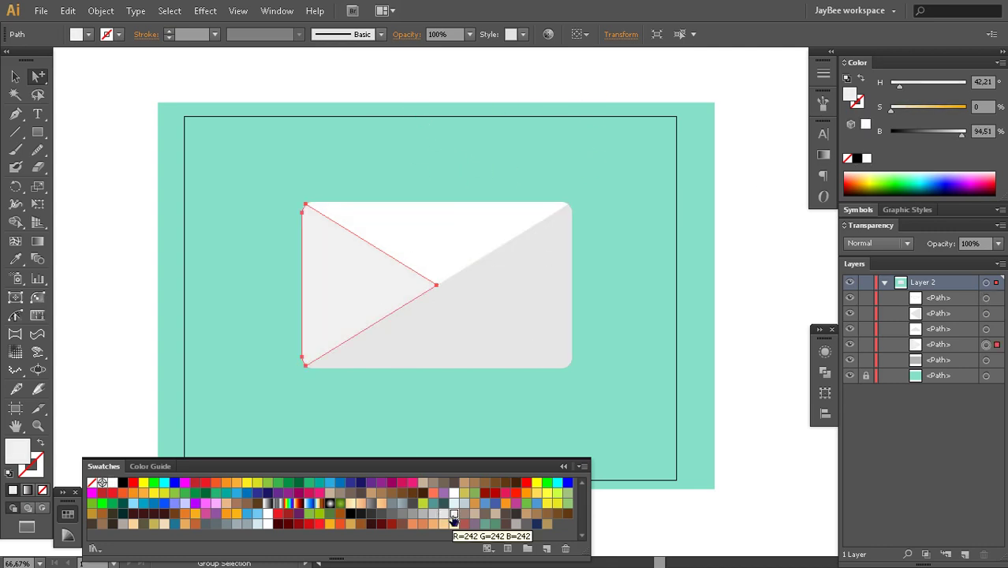
Fill the envelope's right flap with a medium grey swatch of 69.8% brightness, and deselect
{"action": "left_click", "coordinate": [443, 344]}
{"action": "left_click", "coordinate": [519, 311]}
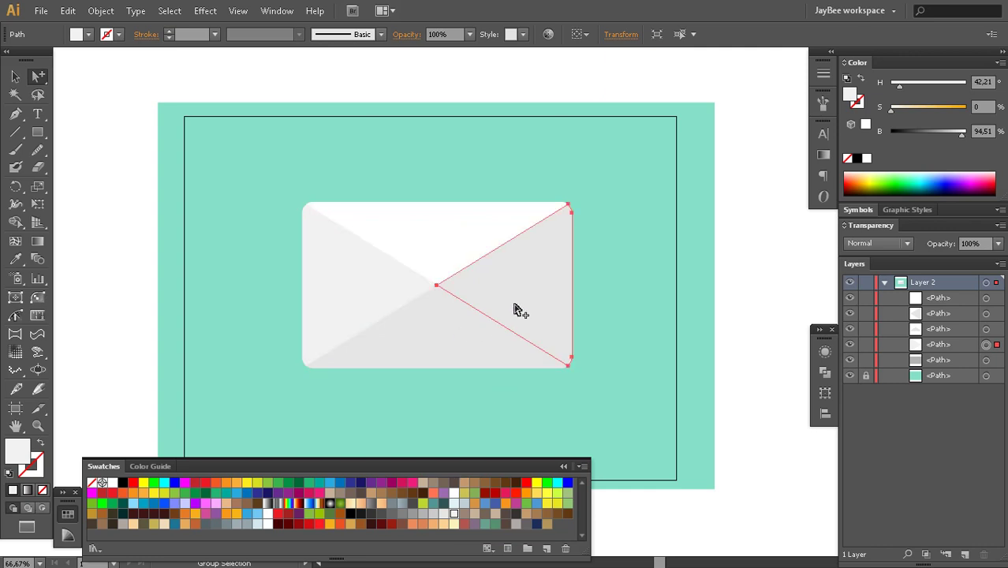
{"action": "left_click", "coordinate": [424, 515]}
{"action": "left_click", "coordinate": [746, 260]}
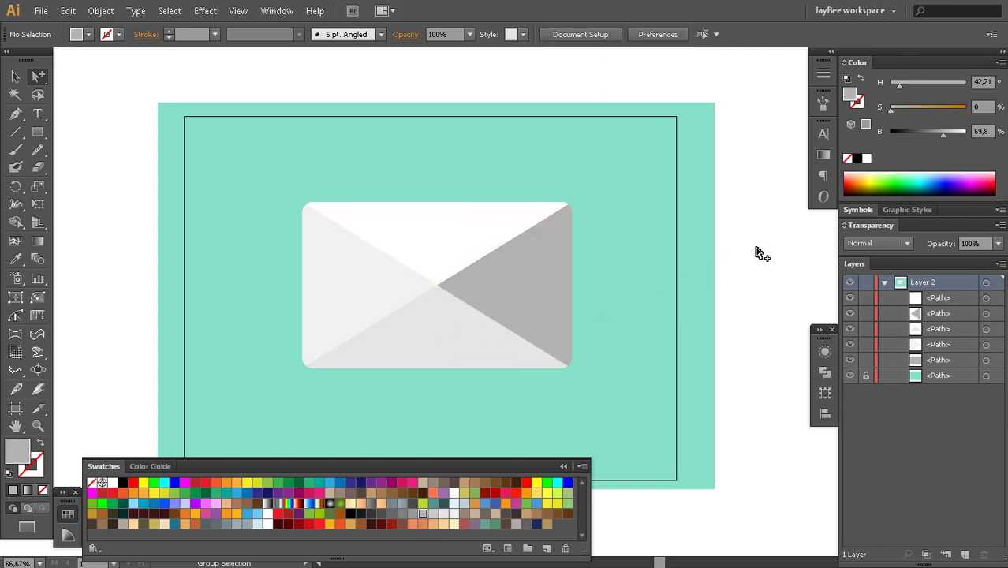
Select all envelope pieces, scale them down proportionally to a little over half their size, and hide the selection edges
{"action": "key", "text": "z"}
{"action": "left_click", "coordinate": [486, 303], "text": "alt"}
{"action": "left_click", "coordinate": [482, 282]}
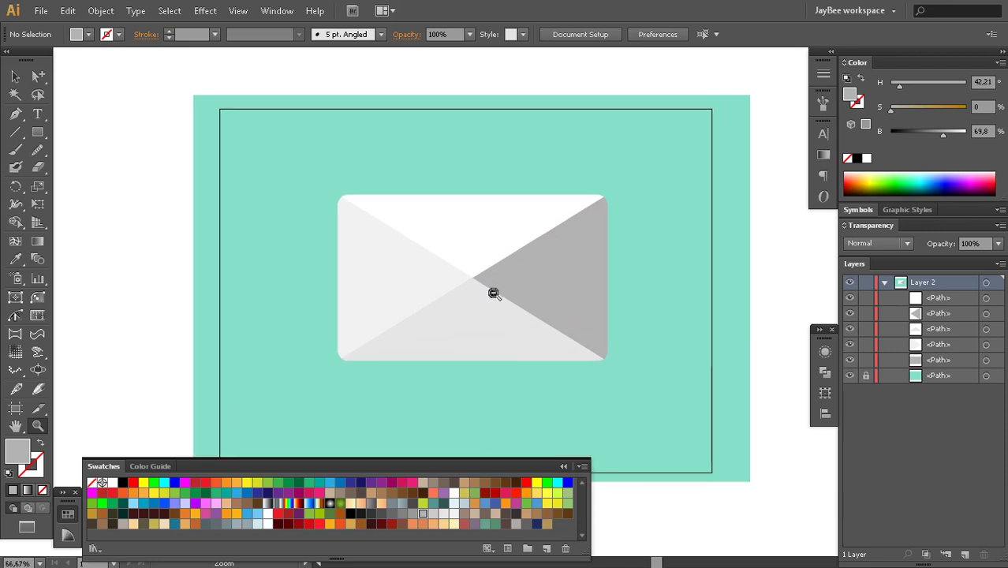
{"action": "left_click", "coordinate": [494, 294], "text": "alt"}
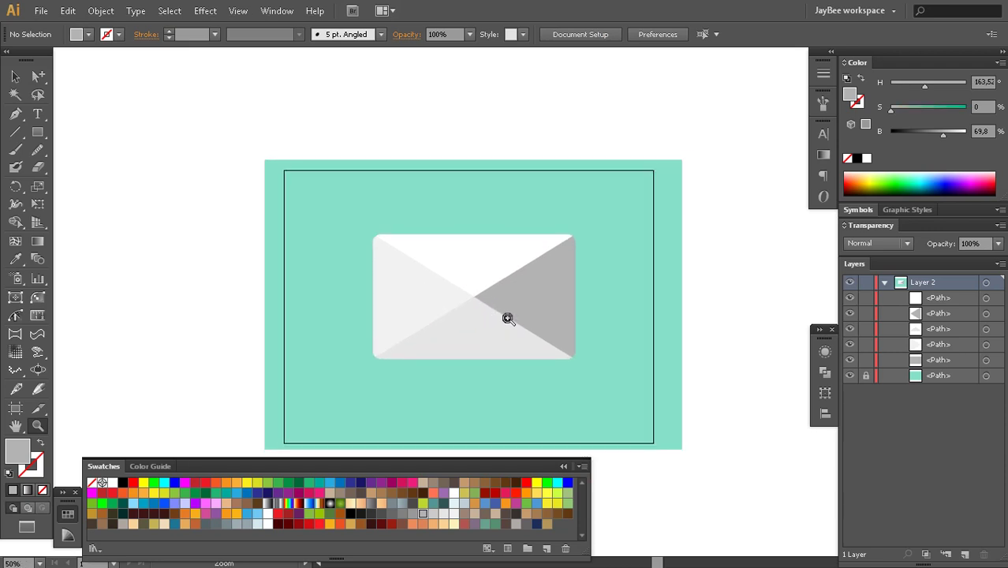
{"action": "left_click", "coordinate": [508, 318]}
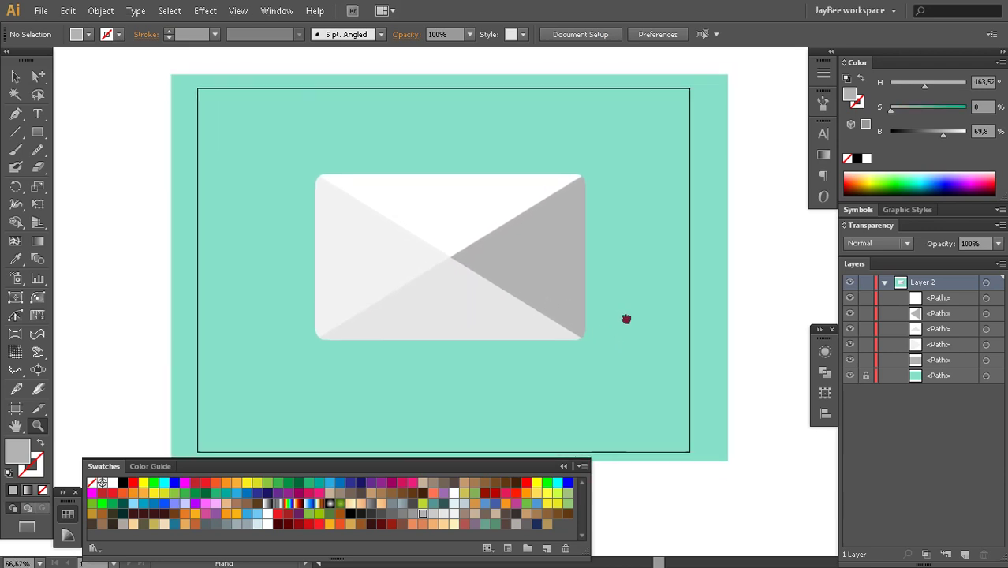
{"action": "key", "text": "v"}
{"action": "left_click_drag", "start_coordinate": [626, 320], "coordinate": [283, 134]}
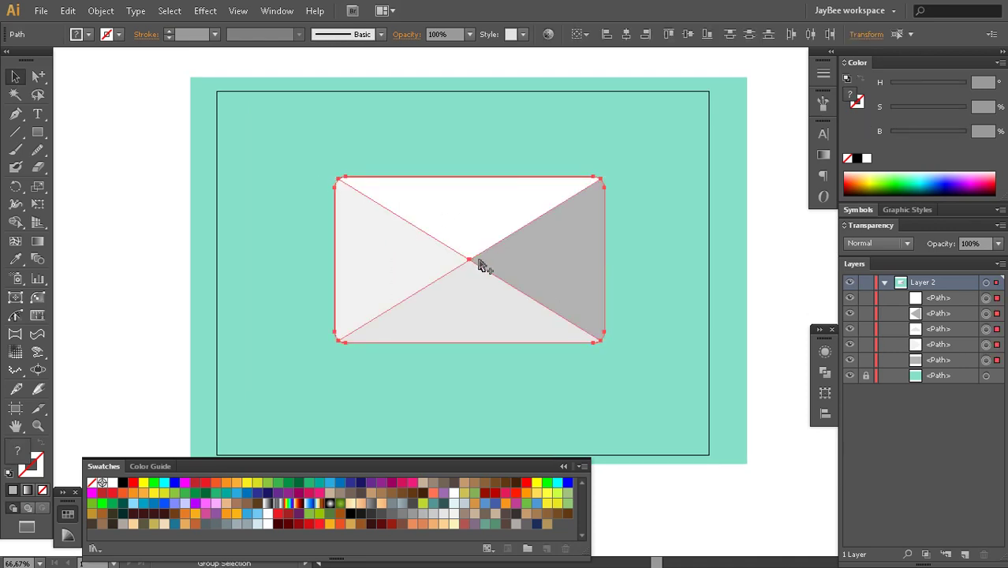
{"action": "key", "text": "v"}
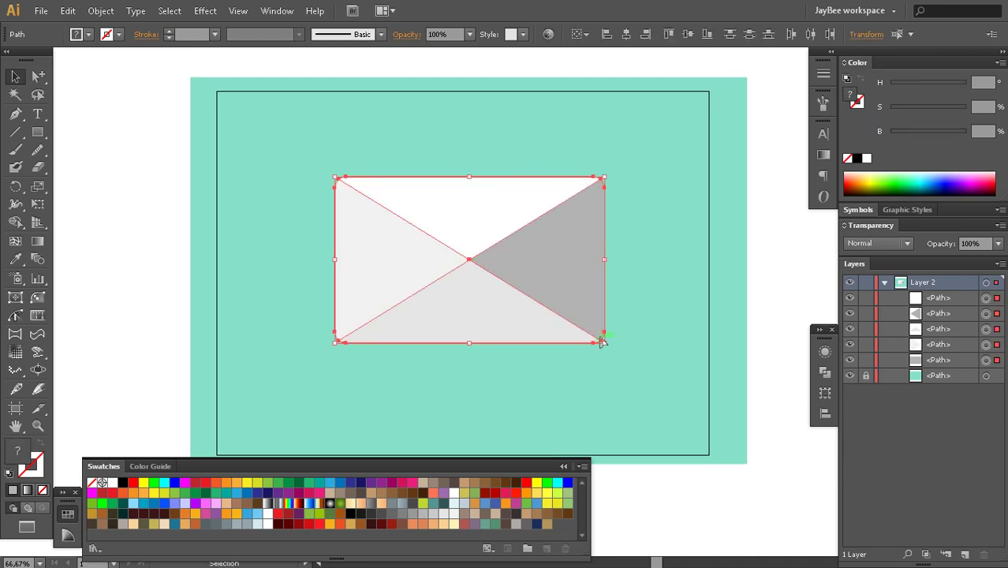
{"action": "left_click_drag", "start_coordinate": [601, 343], "coordinate": [549, 346]}
{"action": "left_click", "coordinate": [461, 287], "text": "ctrl"}
{"action": "left_click_drag", "start_coordinate": [552, 309], "coordinate": [514, 274]}
{"action": "key", "text": "ctrl+h"}
Duplicate the envelope's white top flap in place and select the lower of the two copies
{"action": "left_click_drag", "start_coordinate": [487, 333], "coordinate": [495, 357]}
{"action": "key", "text": "z"}
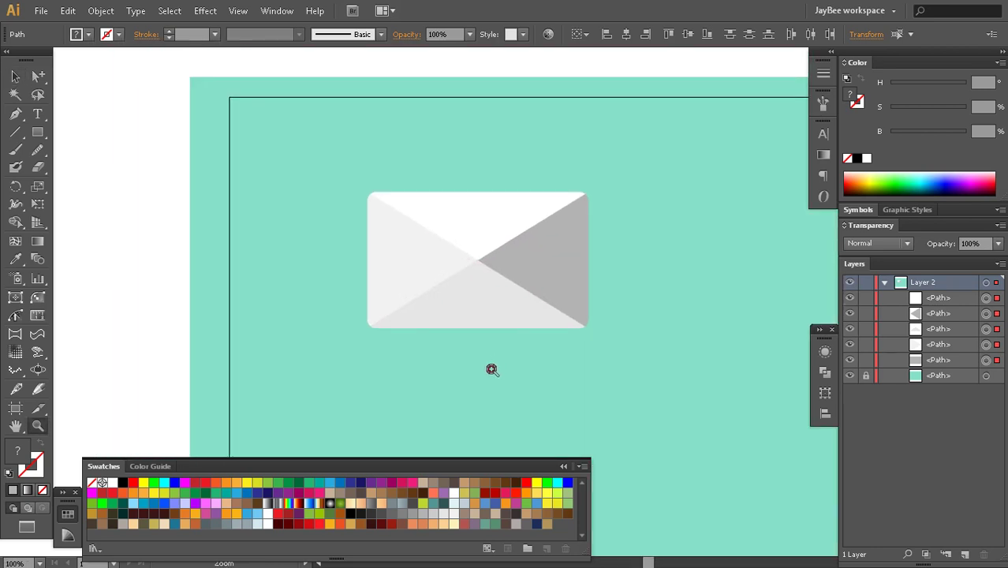
{"action": "left_click", "coordinate": [491, 362]}
{"action": "key", "text": "a"}
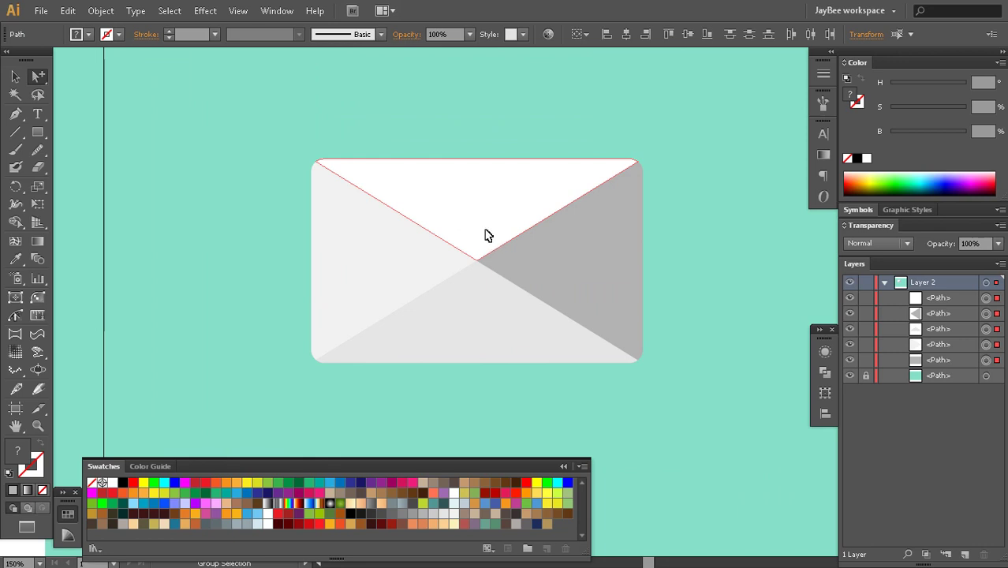
{"action": "left_click", "coordinate": [509, 240]}
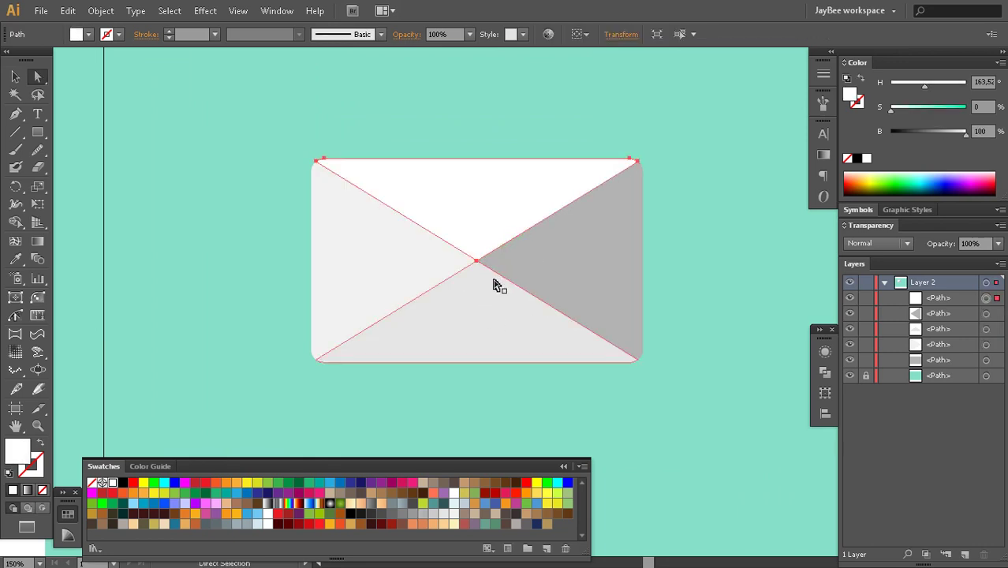
{"action": "key", "text": "ctrl"}
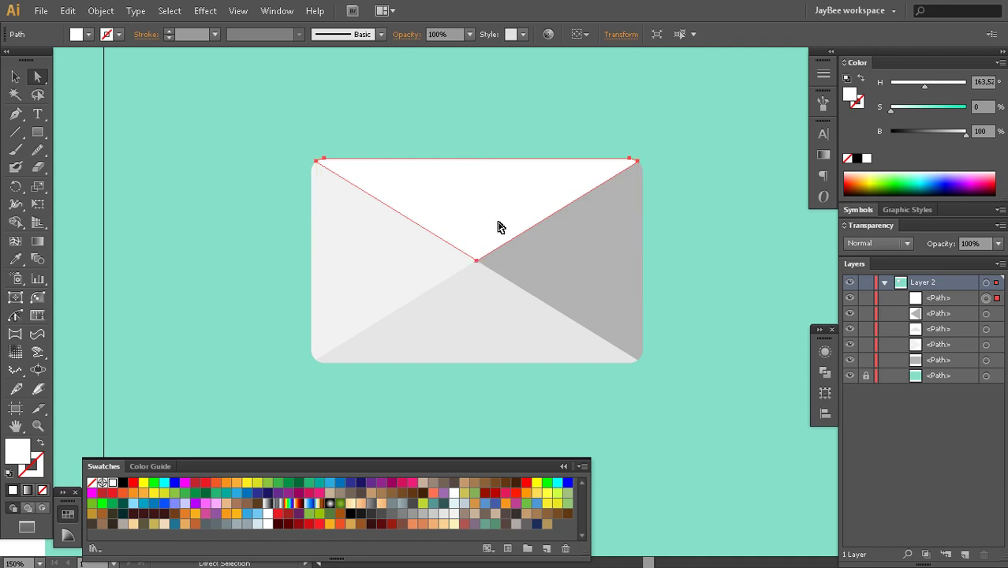
{"action": "key", "text": "ctrl+c"}
{"action": "key", "text": "ctrl+f"}
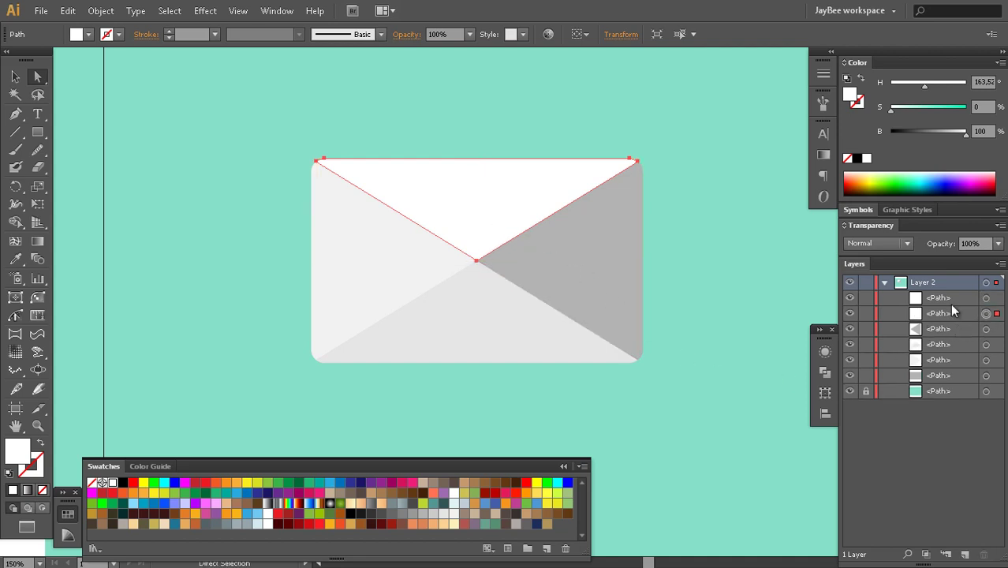
{"action": "left_click", "coordinate": [987, 299]}
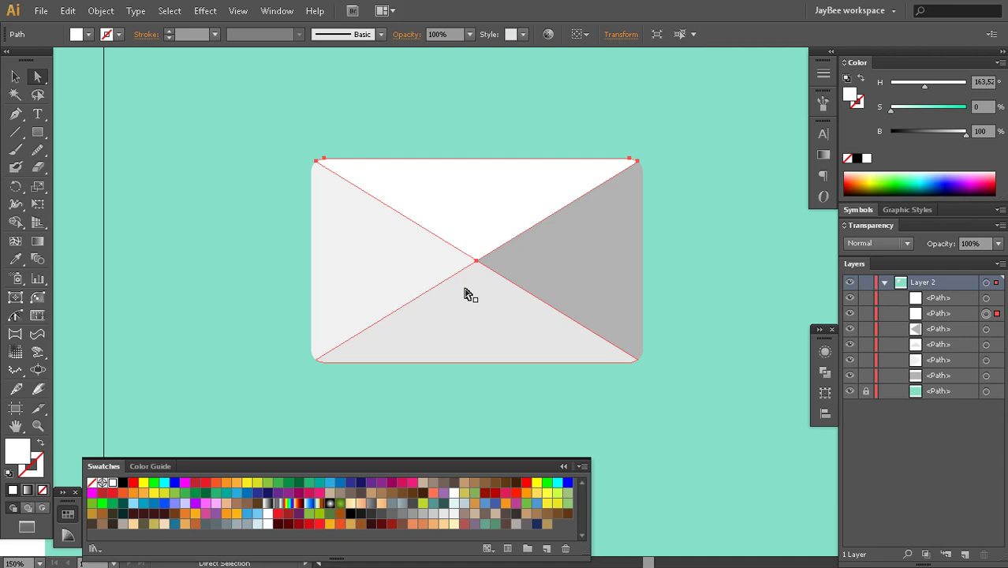
Nudge the lower flap copy down four increments and fill it with a dark grey swatch of 50.2% brightness
{"action": "key", "text": "Down"}
{"action": "key", "text": "Down"}
{"action": "key", "text": "Down"}
{"action": "key", "text": "Down"}
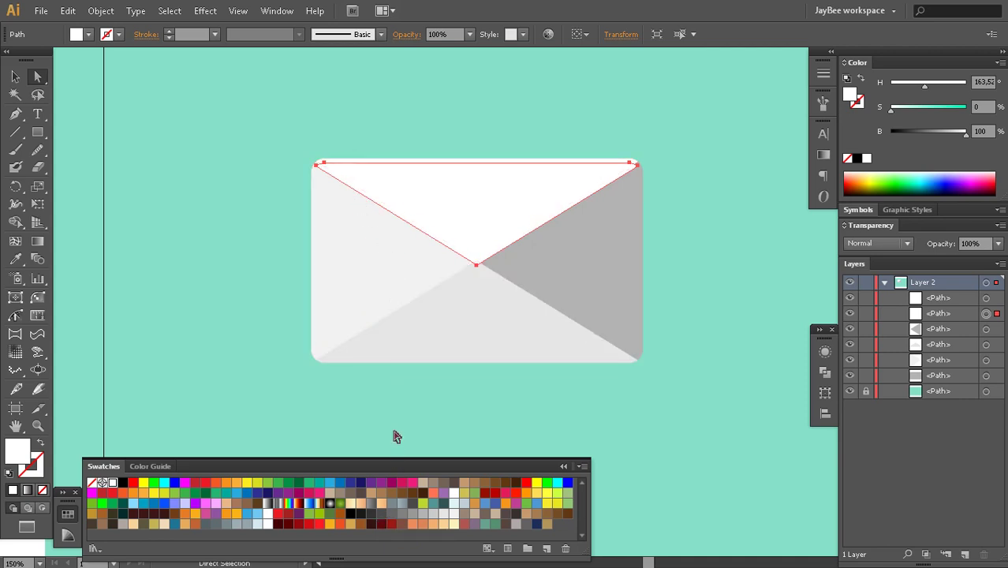
{"action": "left_click", "coordinate": [402, 513]}
Move only the bottom tip of the dark grey flap copy straight down to widen the shadow beneath the white flap
{"action": "key", "text": "z"}
{"action": "left_click", "coordinate": [499, 301]}
{"action": "key", "text": "a"}
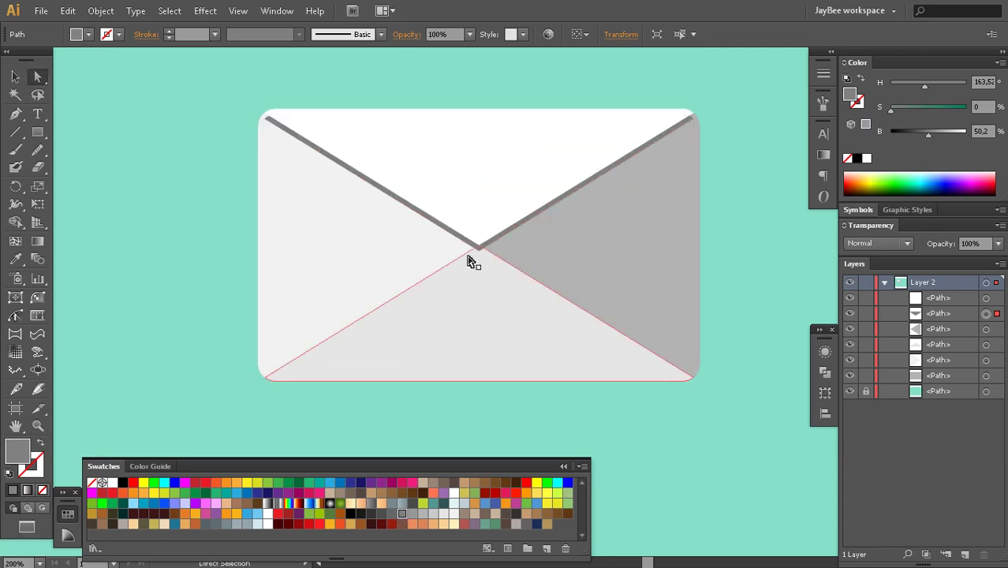
{"action": "left_click", "coordinate": [479, 253]}
{"action": "left_click_drag", "start_coordinate": [479, 254], "coordinate": [479, 274]}
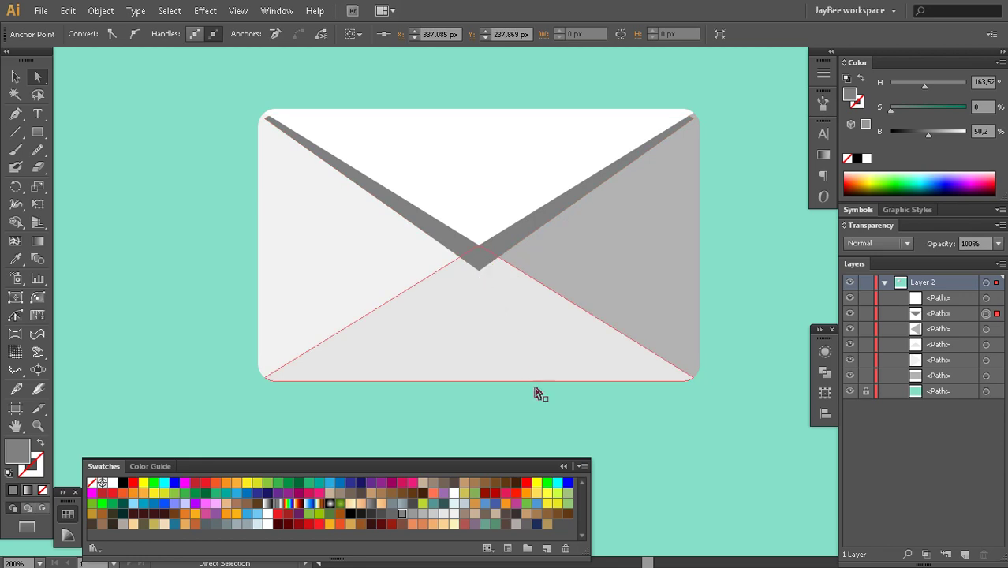
Nudge the whole dark grey shadow shape up so its upper ends meet the white flap's corners
{"action": "scroll", "coordinate": [529, 418], "scroll_direction": "up", "scroll_amount": 2}
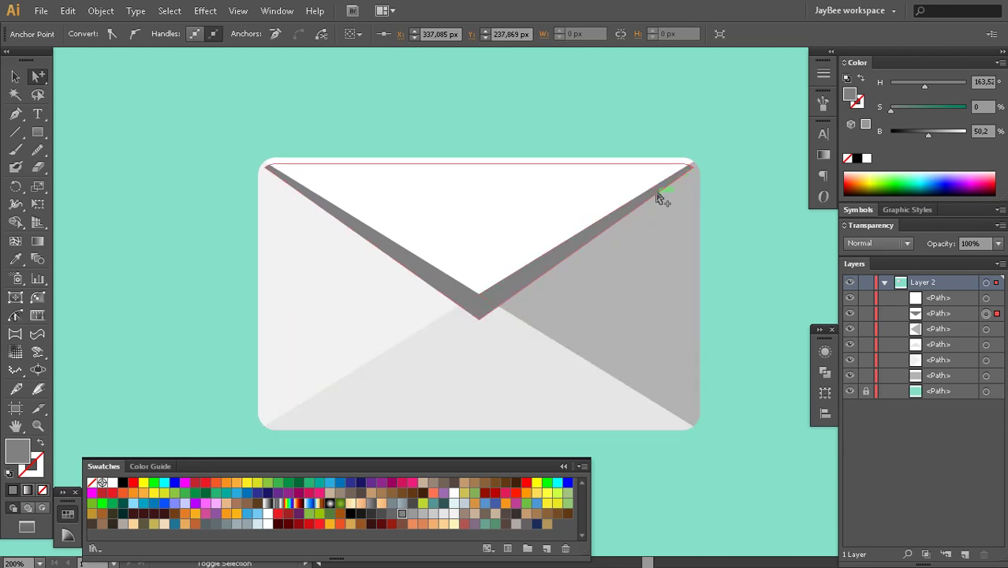
{"action": "left_click", "coordinate": [643, 213], "text": "alt"}
{"action": "key", "text": "Up"}
{"action": "key", "text": "Up"}
{"action": "key", "text": "Up"}
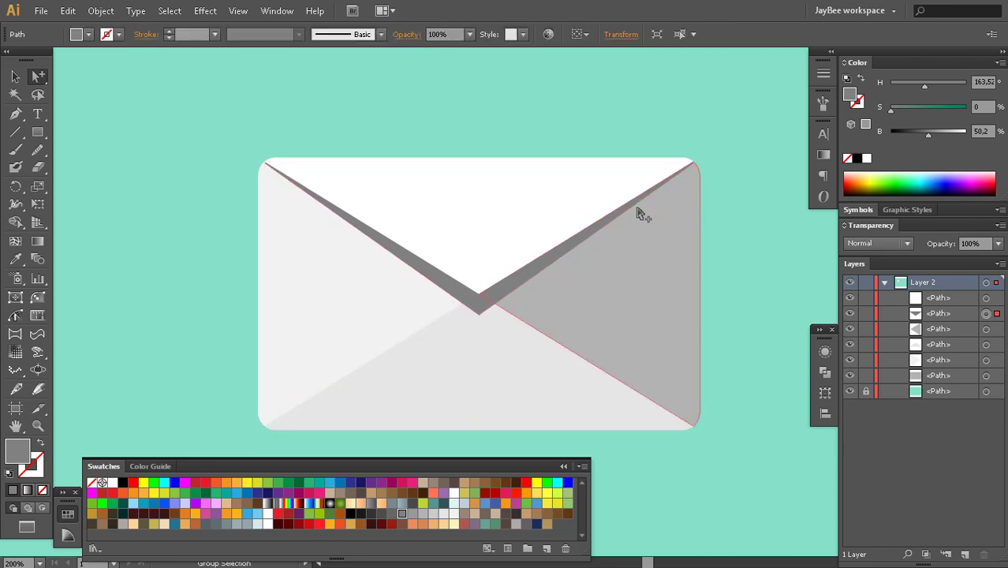
{"action": "left_click", "coordinate": [643, 212], "text": "alt"}
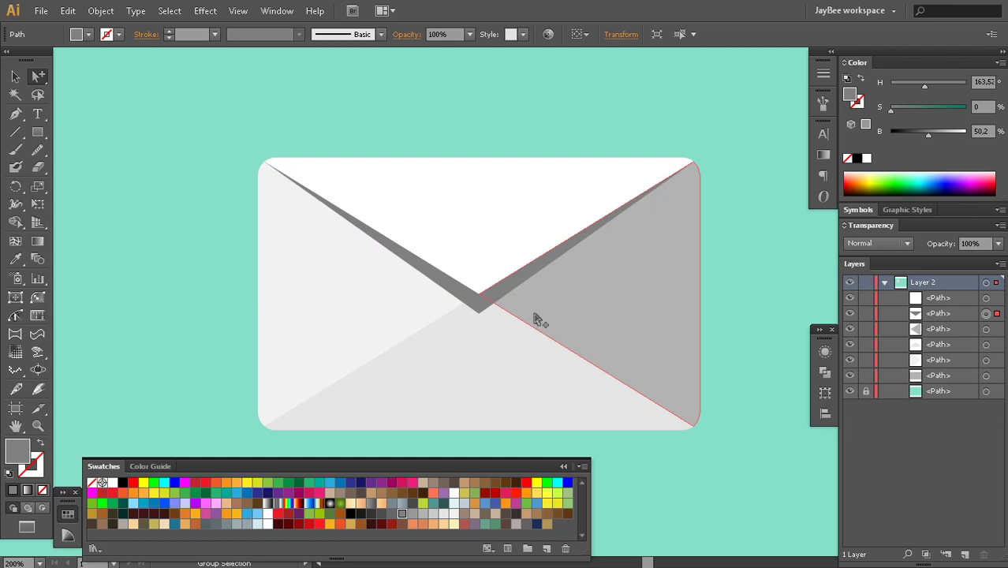
Compare the envelope's flaps and shading with the finished envelope icon in the reference document
{"action": "key", "text": "z"}
{"action": "left_click", "coordinate": [517, 381], "text": "alt"}
{"action": "left_click", "coordinate": [527, 345], "text": "alt"}
{"action": "left_click_drag", "start_coordinate": [516, 307], "coordinate": [525, 356]}
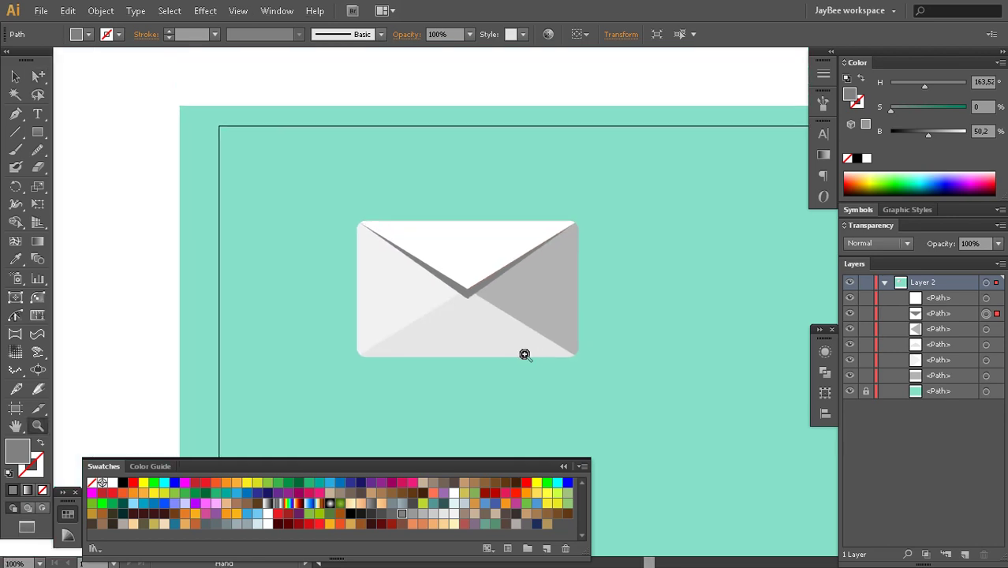
{"action": "left_click", "coordinate": [487, 334], "text": "alt"}
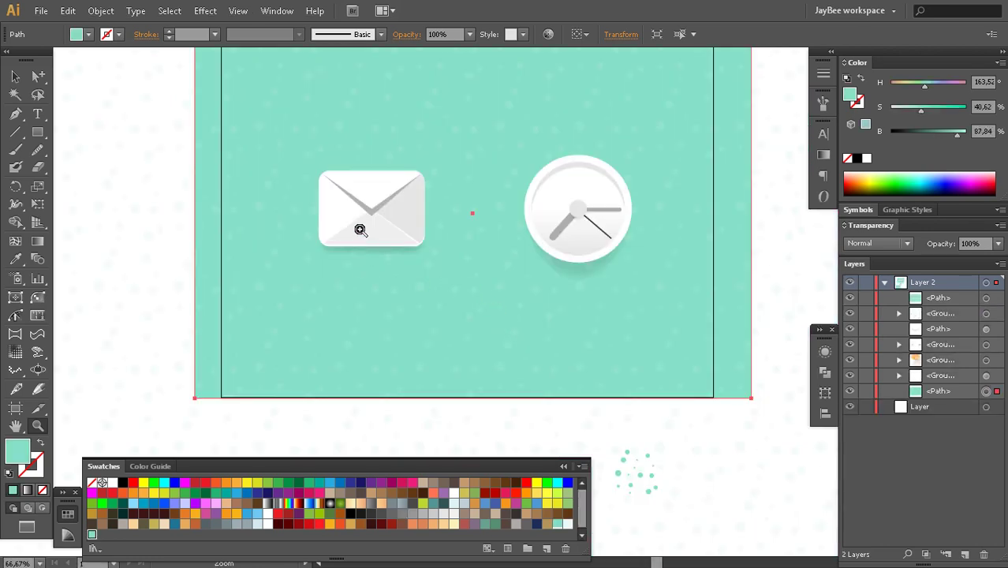
{"action": "left_click", "coordinate": [496, 293]}
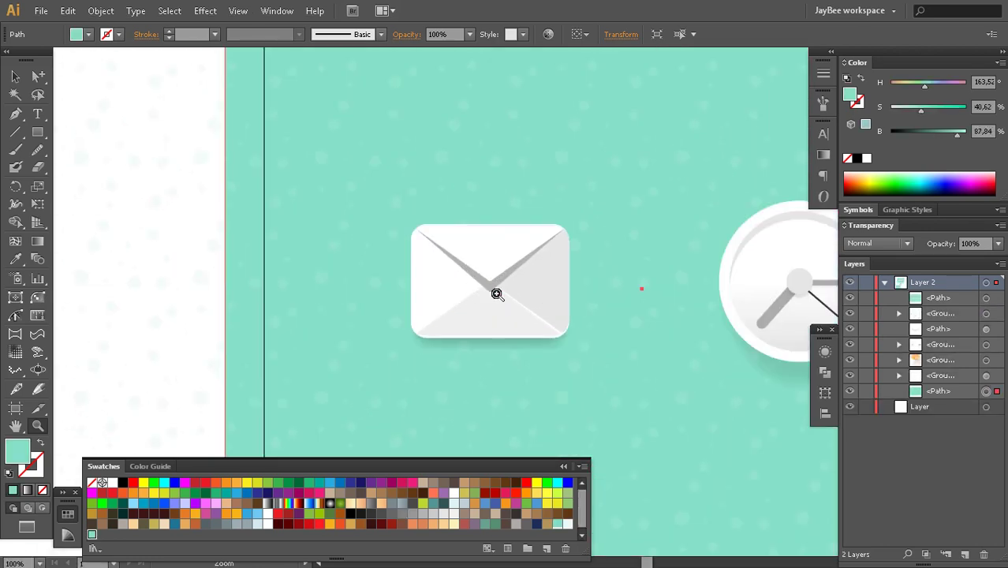
{"action": "left_click_drag", "start_coordinate": [536, 335], "coordinate": [511, 306]}
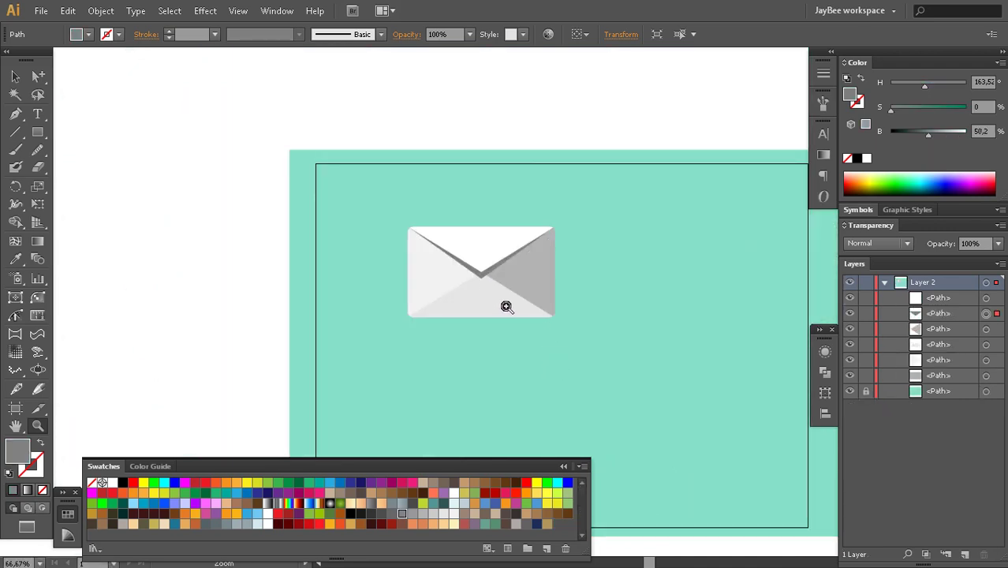
{"action": "left_click", "coordinate": [506, 306]}
{"action": "left_click", "coordinate": [521, 290]}
{"action": "left_click", "coordinate": [520, 290]}
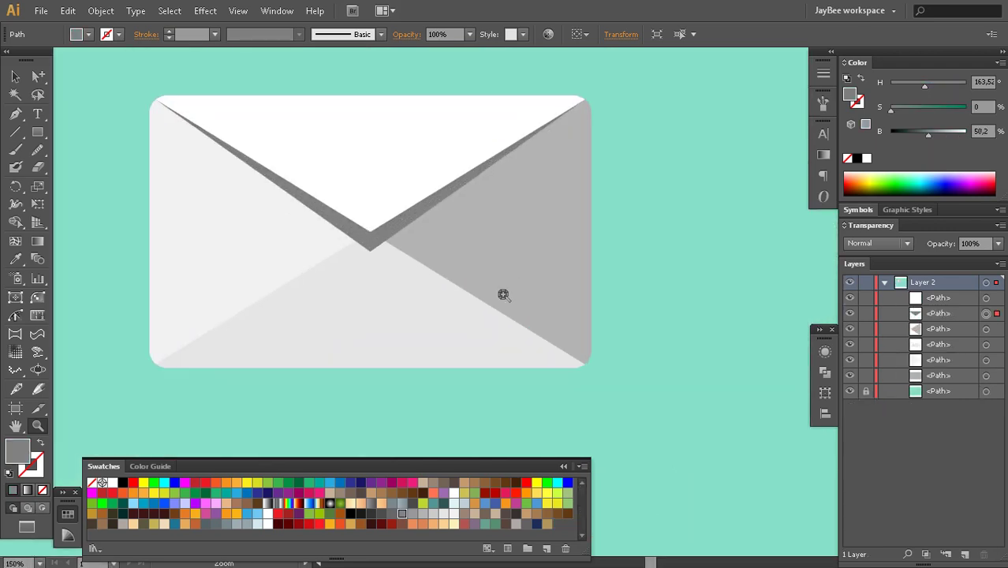
Select the rounded base shape behind the envelope's flaps and fill it with white, 100% brightness
{"action": "key", "text": "a"}
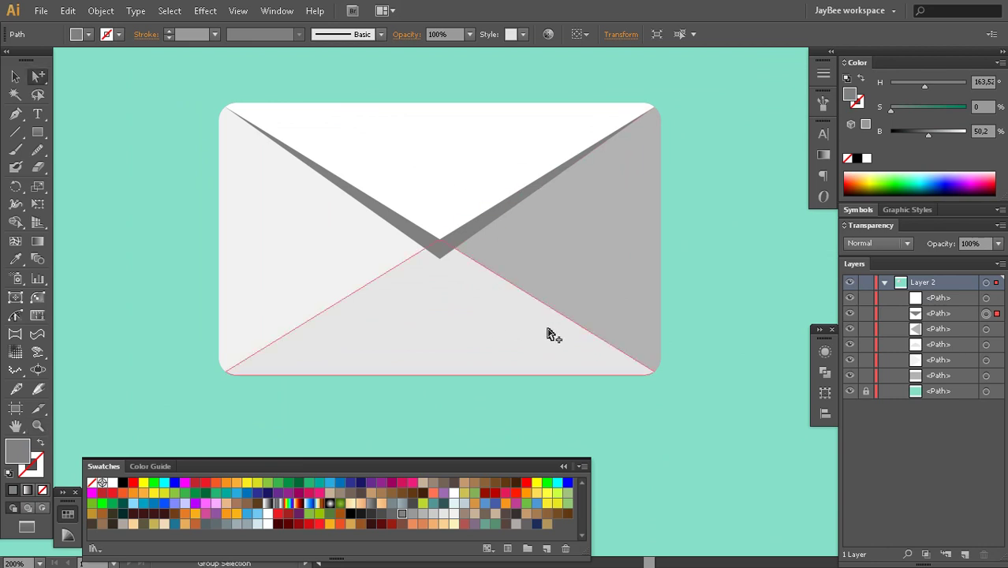
{"action": "left_click", "coordinate": [551, 341]}
{"action": "key", "text": "ctrl+h"}
{"action": "key", "text": "z"}
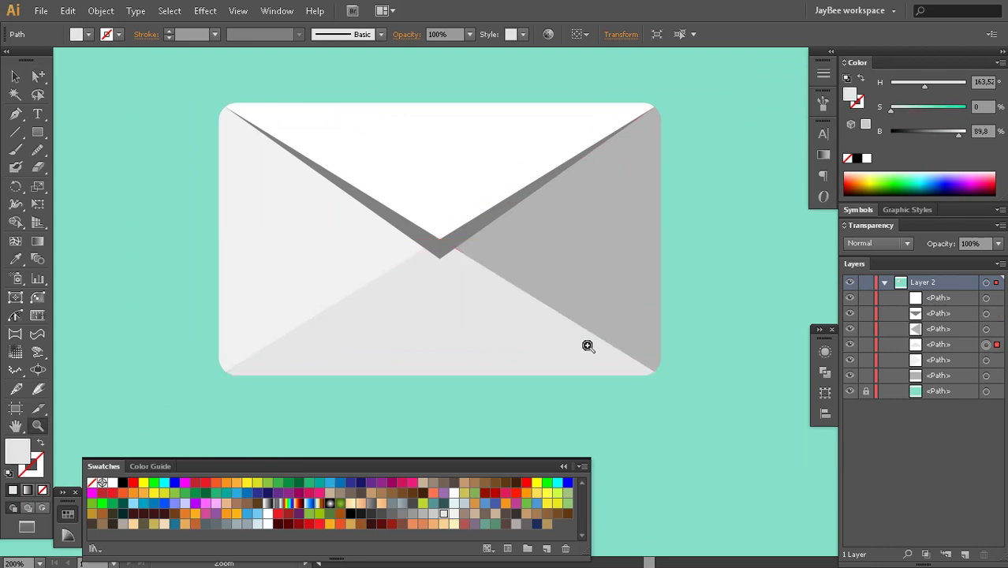
{"action": "left_click", "coordinate": [590, 345]}
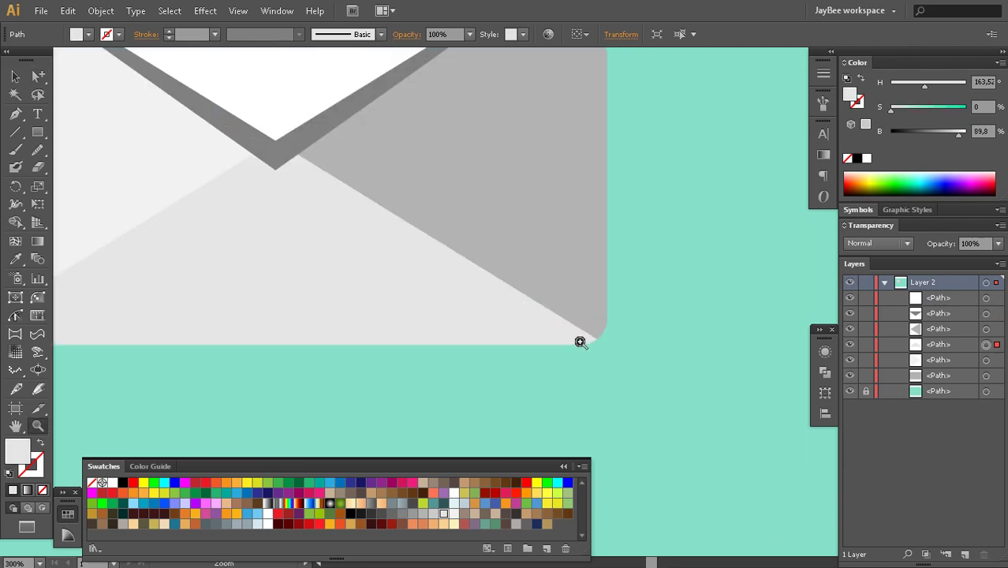
{"action": "left_click", "coordinate": [986, 377]}
{"action": "left_click", "coordinate": [444, 325], "text": "alt"}
{"action": "left_click", "coordinate": [443, 326], "text": "alt"}
{"action": "key", "text": "ctrl+h"}
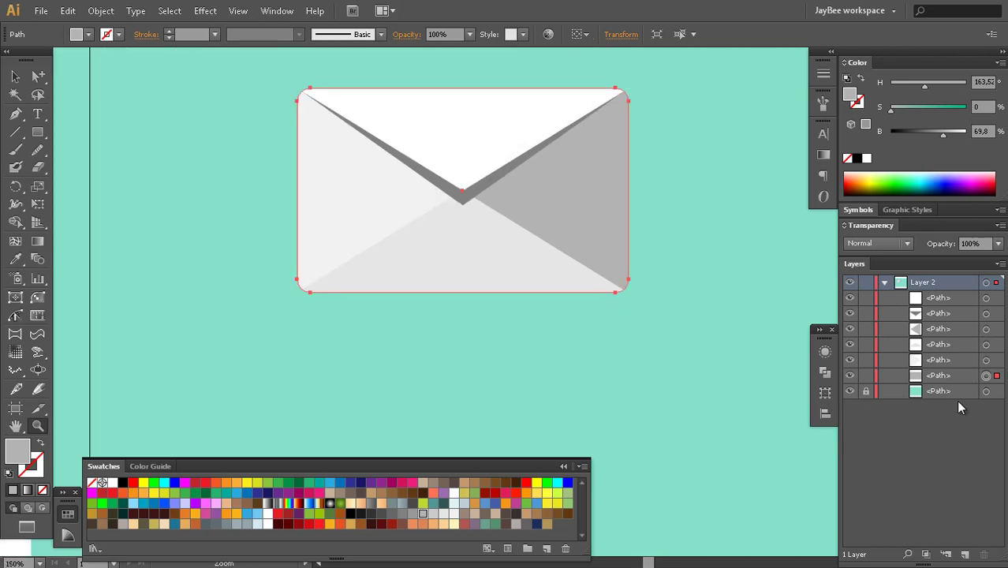
{"action": "left_click", "coordinate": [986, 360]}
{"action": "left_click", "coordinate": [985, 376]}
{"action": "left_click", "coordinate": [986, 360]}
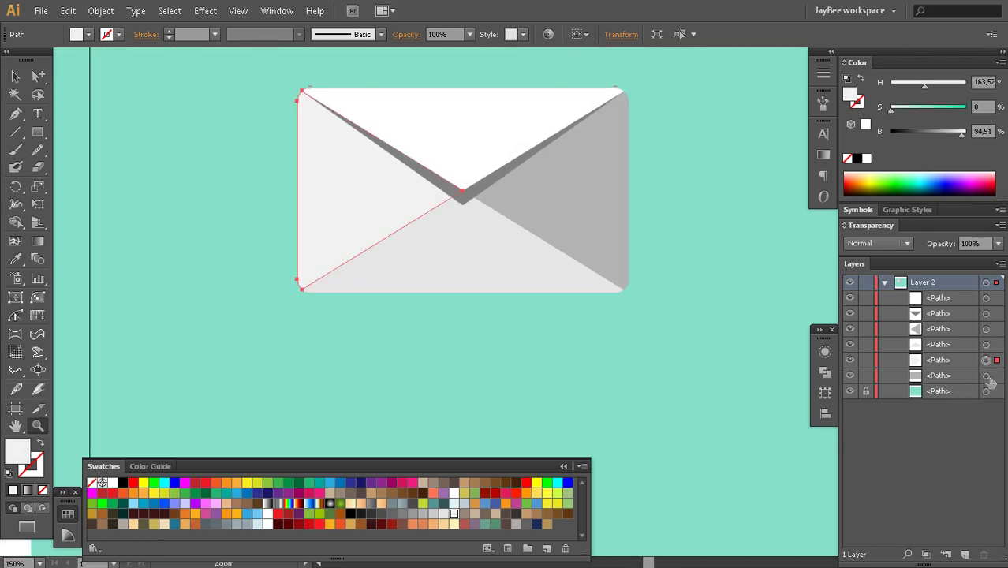
{"action": "left_click", "coordinate": [985, 376]}
{"action": "left_click", "coordinate": [867, 159]}
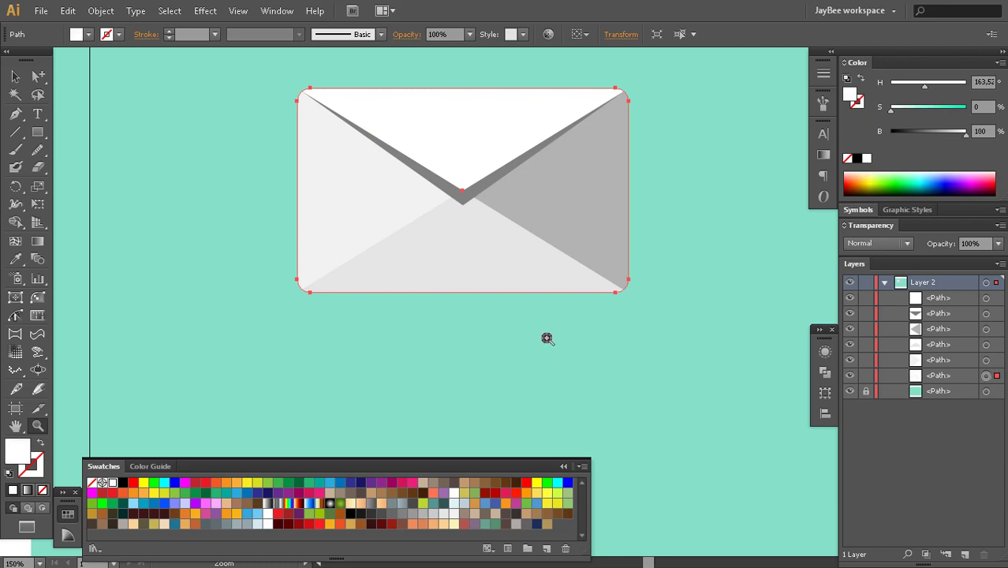
Check the white base's outline at the envelope's lower right corner and select the light grey bottom flap there
{"action": "left_click", "coordinate": [544, 284]}
{"action": "left_click", "coordinate": [527, 290]}
{"action": "left_click_drag", "start_coordinate": [548, 298], "coordinate": [604, 319]}
{"action": "key", "text": "a"}
{"action": "left_click", "coordinate": [511, 312]}
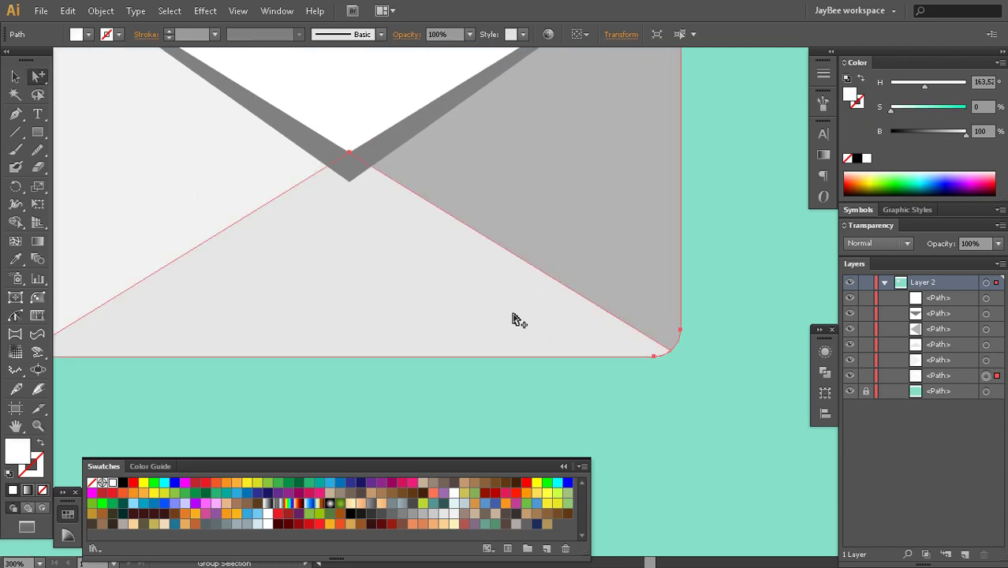
{"action": "left_click", "coordinate": [986, 376]}
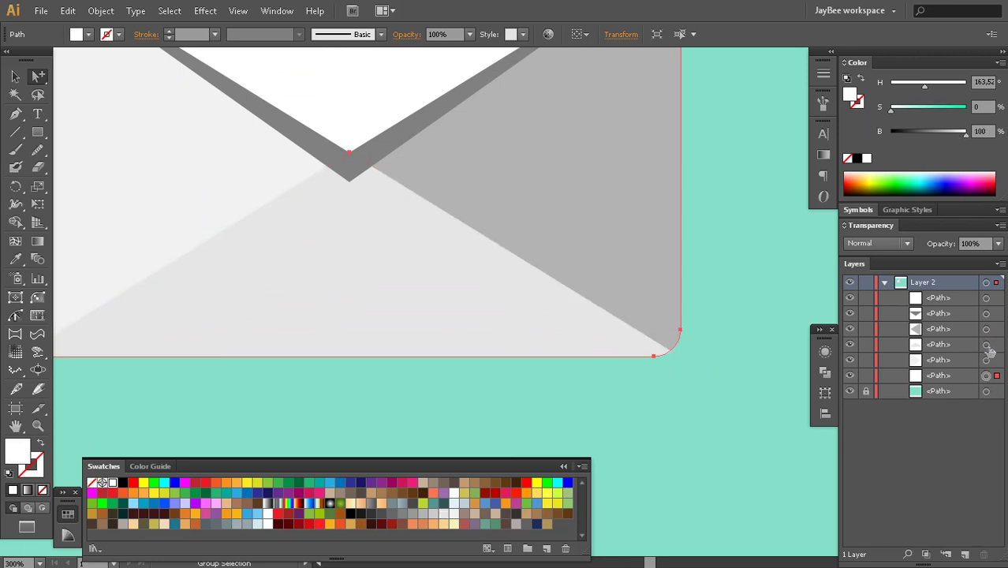
{"action": "left_click", "coordinate": [985, 345]}
{"action": "left_click", "coordinate": [986, 376]}
{"action": "key", "text": "z"}
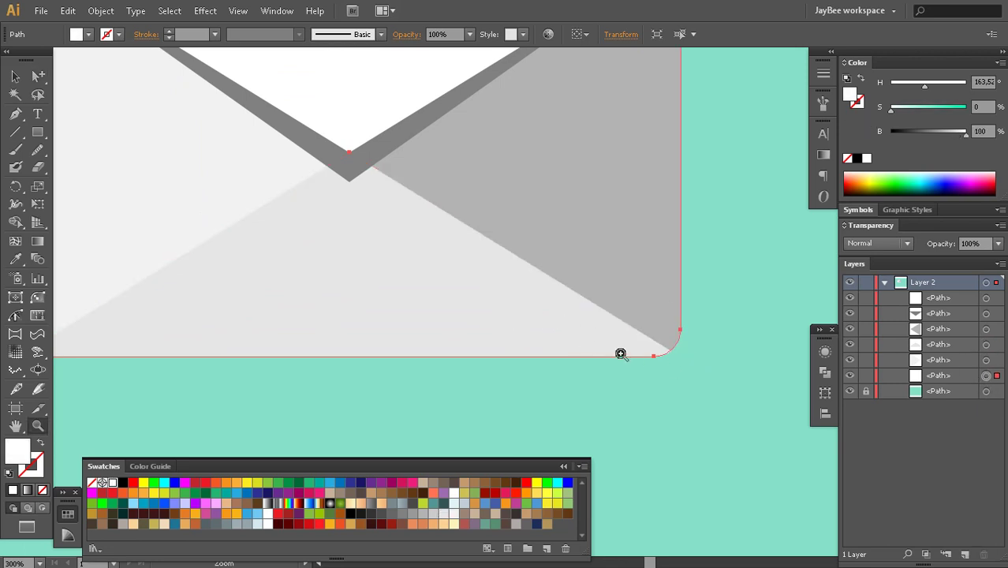
{"action": "left_click_drag", "start_coordinate": [637, 356], "coordinate": [688, 368]}
{"action": "key", "text": "a"}
{"action": "left_click", "coordinate": [623, 354]}
{"action": "key", "text": "z"}
{"action": "left_click", "coordinate": [627, 350]}
{"action": "left_click_drag", "start_coordinate": [494, 331], "coordinate": [588, 364]}
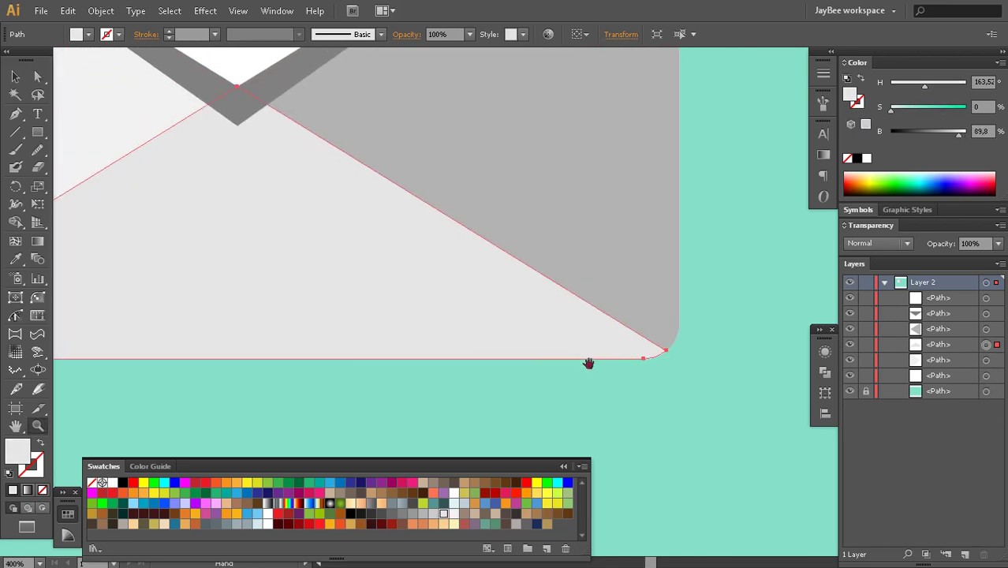
Try to add an anchor and shift the right corner of the bottom flap, and undo the move
{"action": "key", "text": "a"}
{"action": "key", "text": "p"}
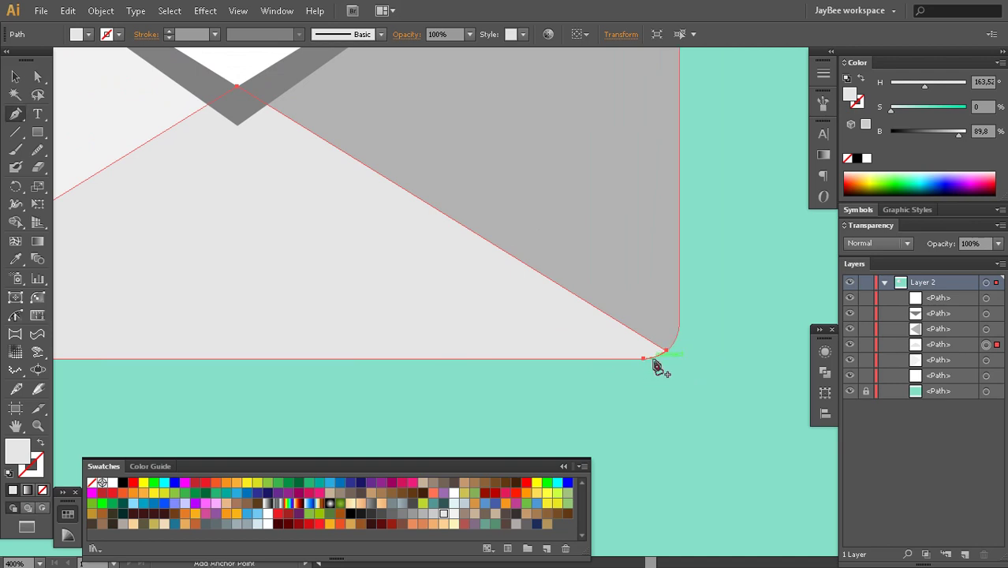
{"action": "left_click", "coordinate": [658, 363]}
{"action": "key", "text": "a"}
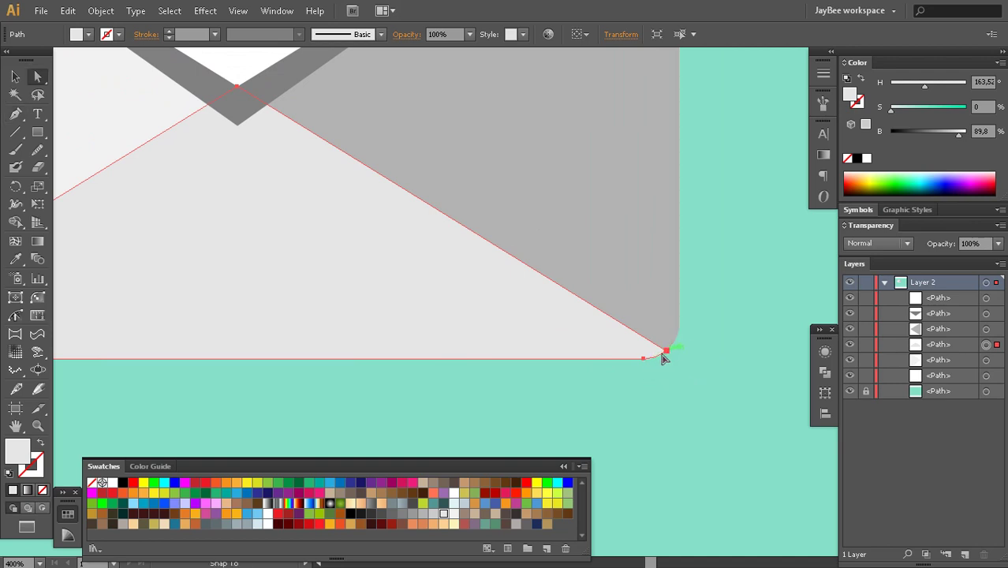
{"action": "left_click_drag", "start_coordinate": [664, 353], "coordinate": [669, 361]}
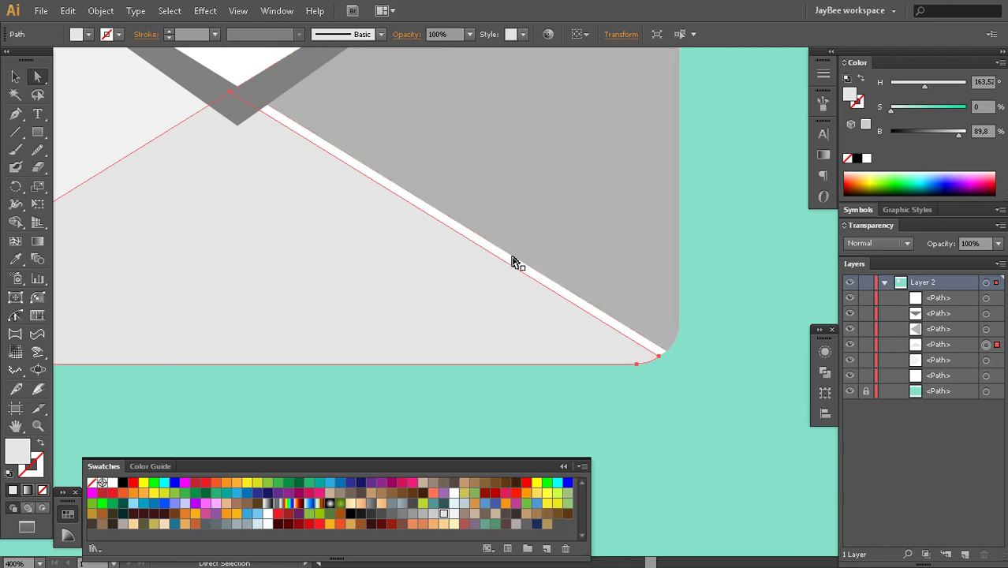
{"action": "key", "text": "ctrl+z"}
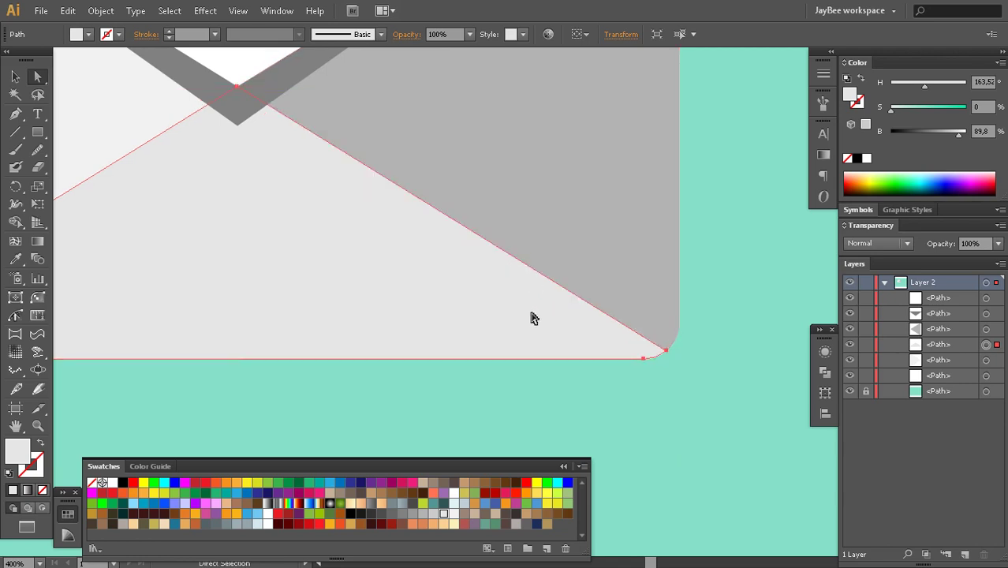
Check the flap edge in the finished reference icon and add an anchor point on the bottom flap's lower right rounded corner
{"action": "key", "text": "space"}
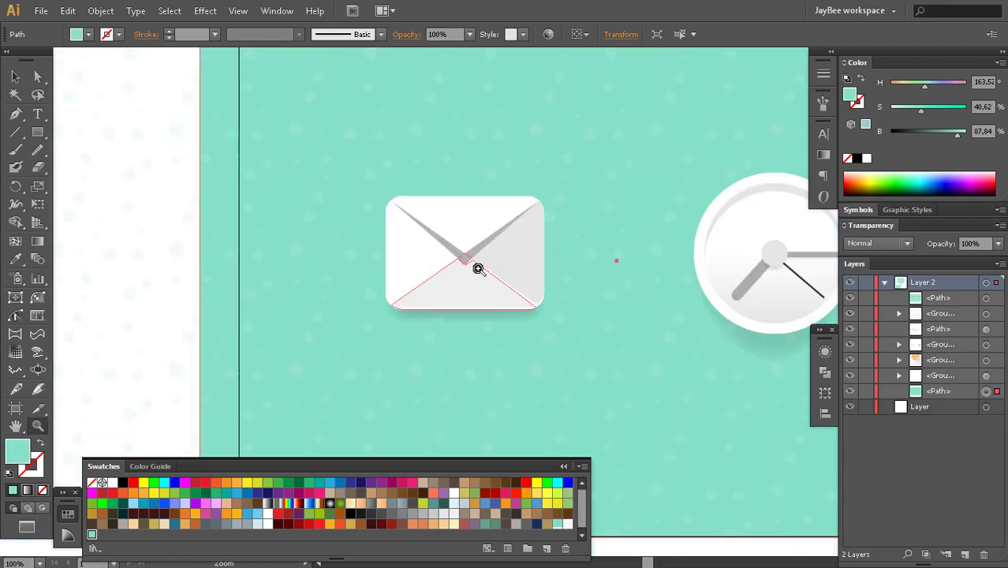
{"action": "left_click_drag", "start_coordinate": [461, 247], "coordinate": [564, 323]}
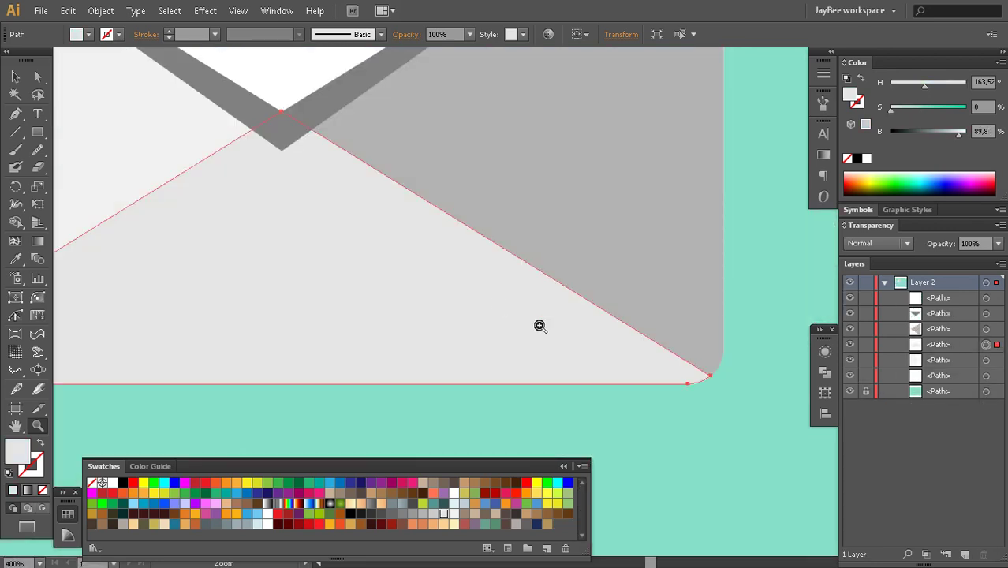
{"action": "key", "text": "a"}
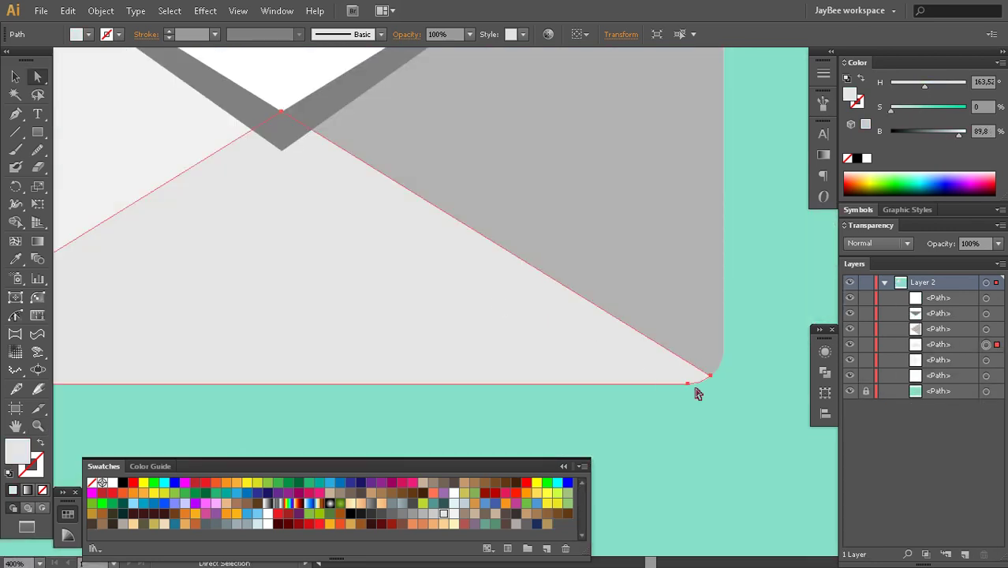
{"action": "scroll", "coordinate": [613, 357], "scroll_direction": "right", "scroll_amount": 3}
{"action": "left_click", "coordinate": [15, 113]}
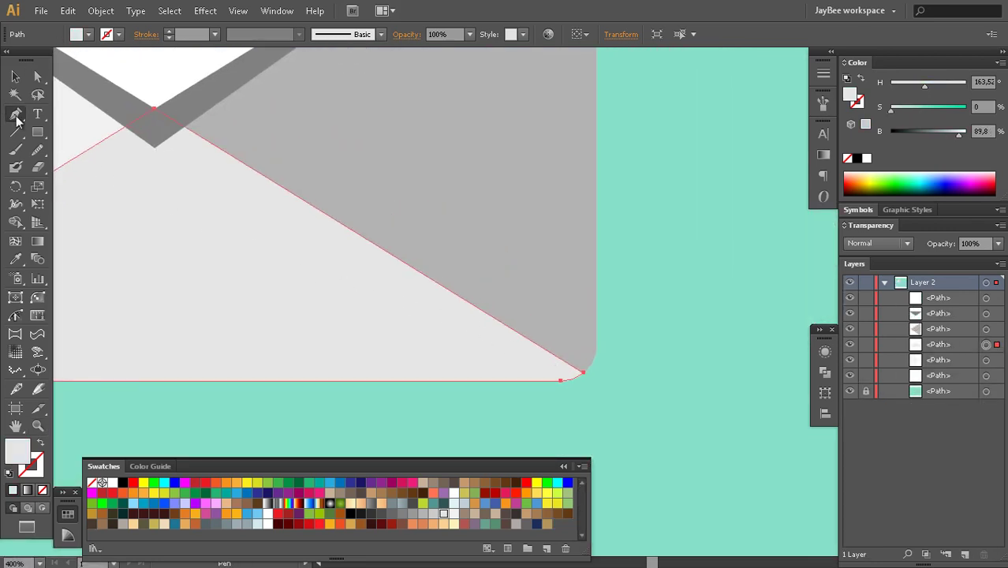
{"action": "left_click", "coordinate": [573, 382]}
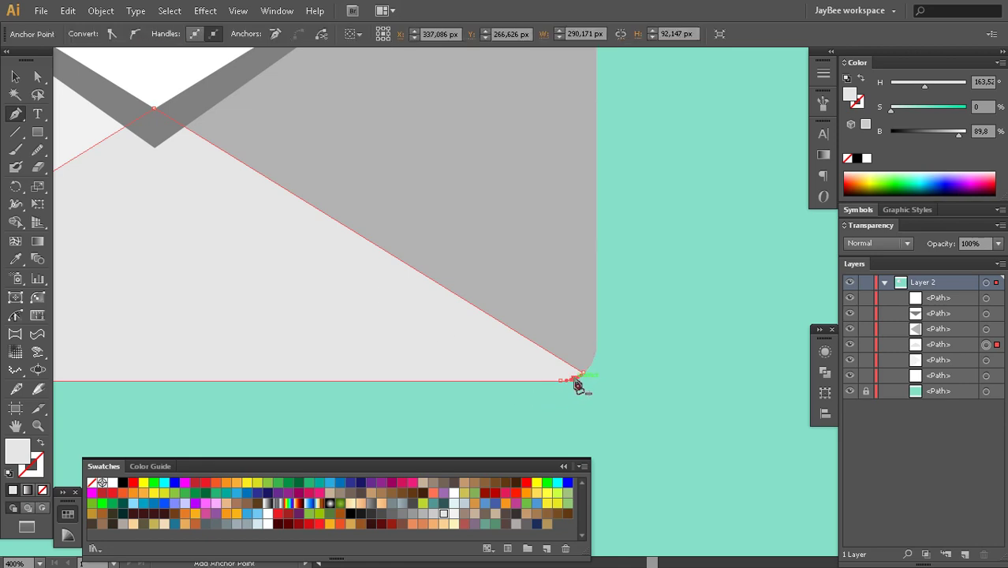
Delete the bottom flap's outermost right corner anchor to expose a strip of the white base beside the dark right flap
{"action": "key", "text": "a"}
{"action": "left_click", "coordinate": [584, 377]}
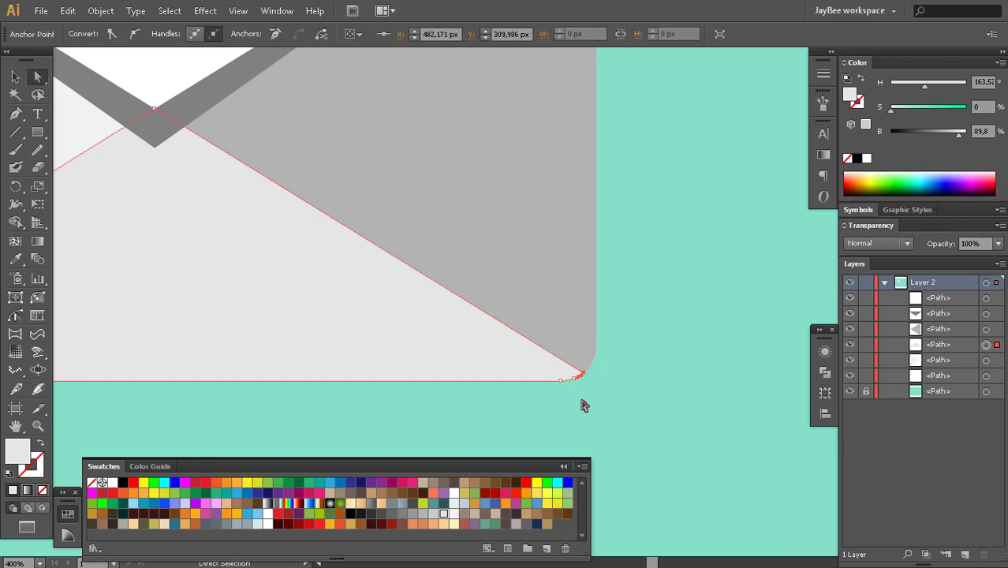
{"action": "key", "text": "z"}
{"action": "left_click_drag", "start_coordinate": [551, 353], "coordinate": [612, 389]}
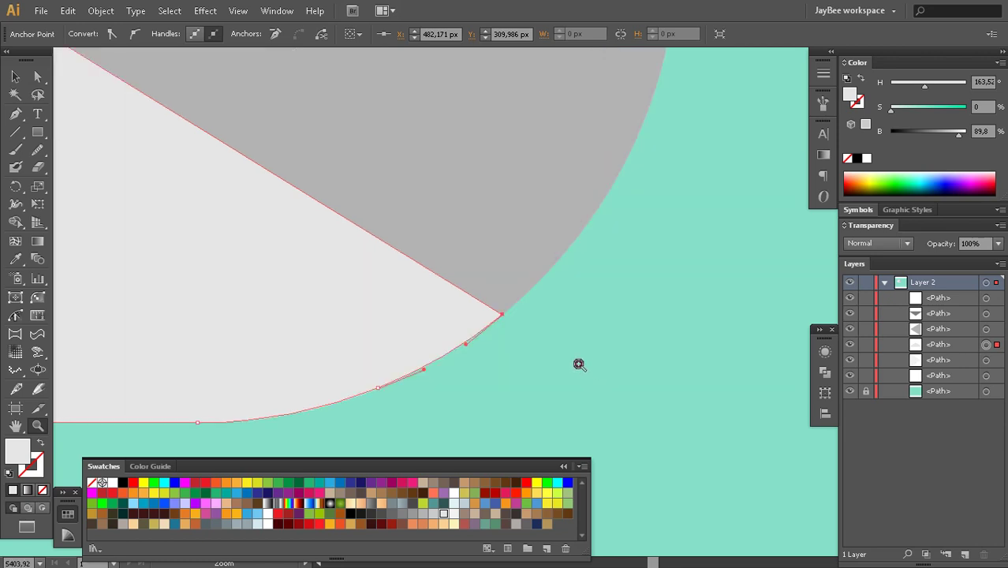
{"action": "left_click_drag", "start_coordinate": [501, 337], "coordinate": [534, 328]}
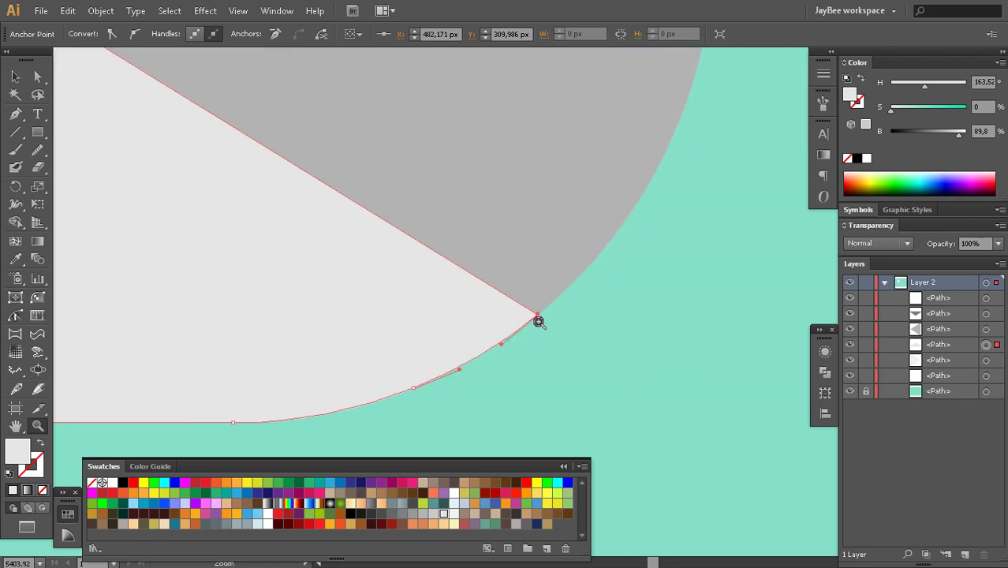
{"action": "key", "text": "a"}
{"action": "key", "text": "Delete"}
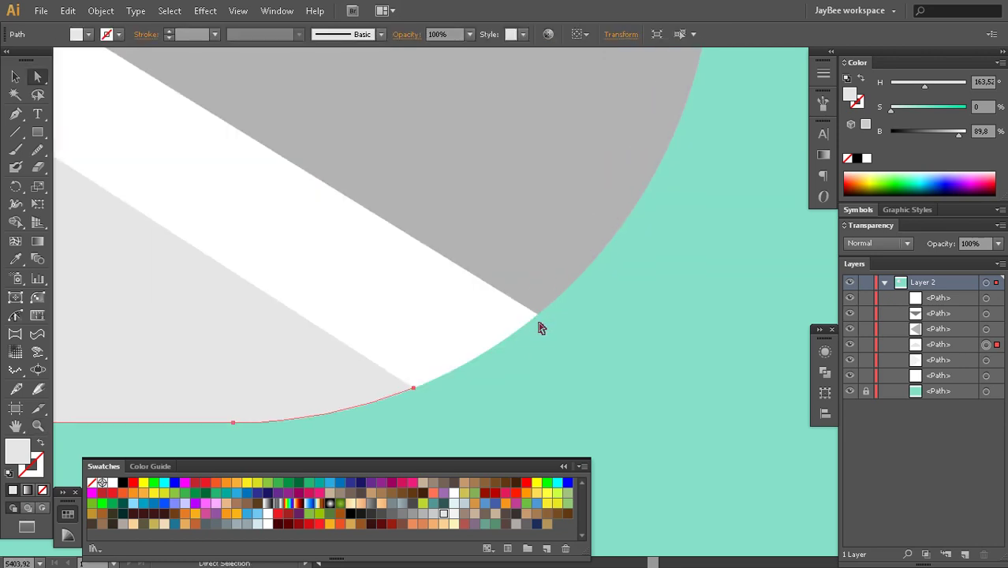
Move the bottom flap's top tip anchor 1.55 px left and 0.96 px down to widen the white strip near the envelope's centre
{"action": "key", "text": "z"}
{"action": "left_click", "coordinate": [454, 327], "text": "alt"}
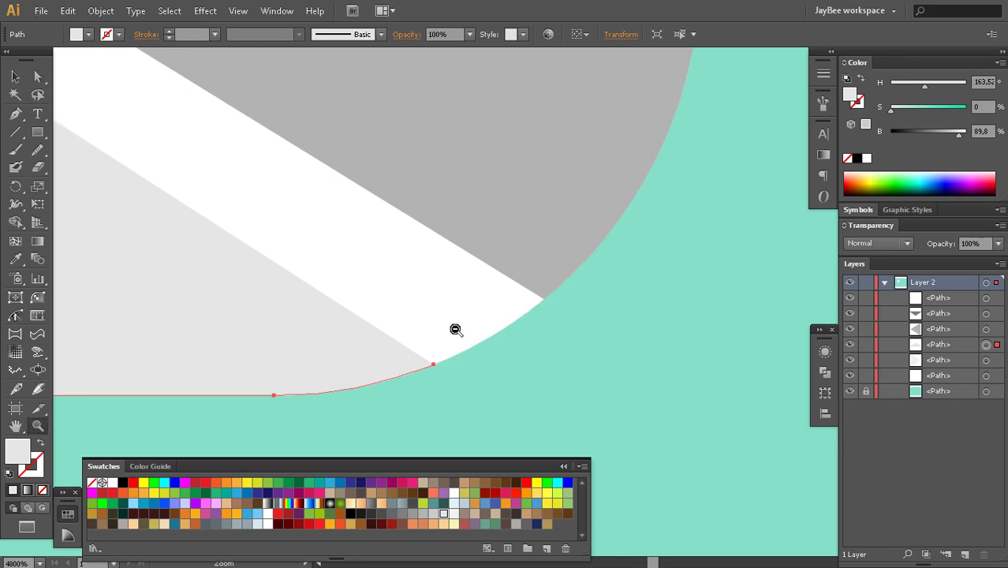
{"action": "left_click", "coordinate": [455, 327], "text": "alt"}
{"action": "left_click", "coordinate": [456, 327], "text": "alt"}
{"action": "left_click", "coordinate": [456, 326], "text": "alt"}
{"action": "left_click", "coordinate": [457, 278], "text": "alt"}
{"action": "left_click", "coordinate": [457, 280], "text": "alt"}
{"action": "left_click_drag", "start_coordinate": [420, 289], "coordinate": [544, 335]}
{"action": "left_click", "coordinate": [543, 333], "text": "alt"}
{"action": "left_click_drag", "start_coordinate": [489, 307], "coordinate": [615, 368]}
{"action": "left_click", "coordinate": [495, 331], "text": "alt"}
{"action": "left_click_drag", "start_coordinate": [487, 334], "coordinate": [610, 411]}
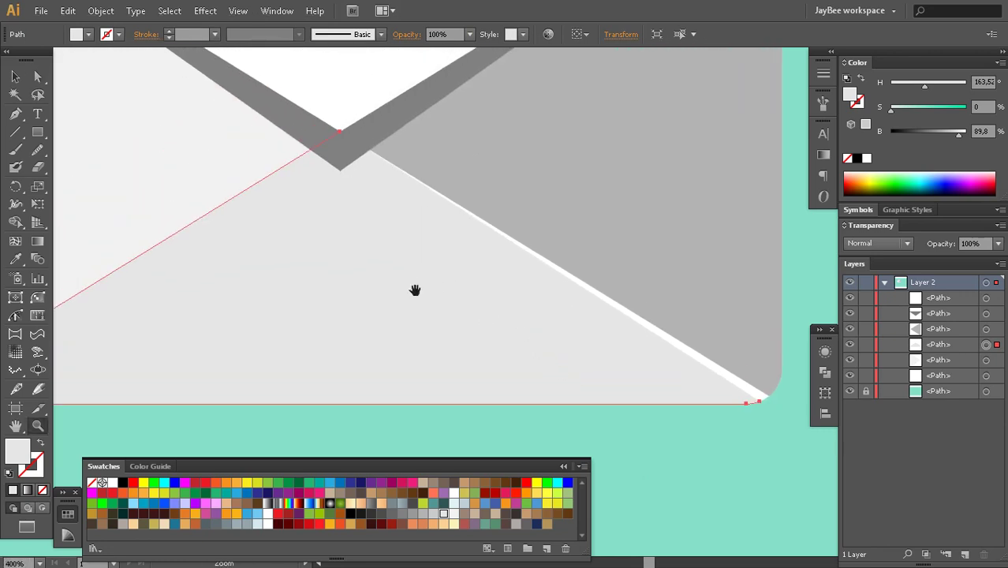
{"action": "left_click_drag", "start_coordinate": [415, 290], "coordinate": [514, 305]}
{"action": "left_click", "coordinate": [472, 233]}
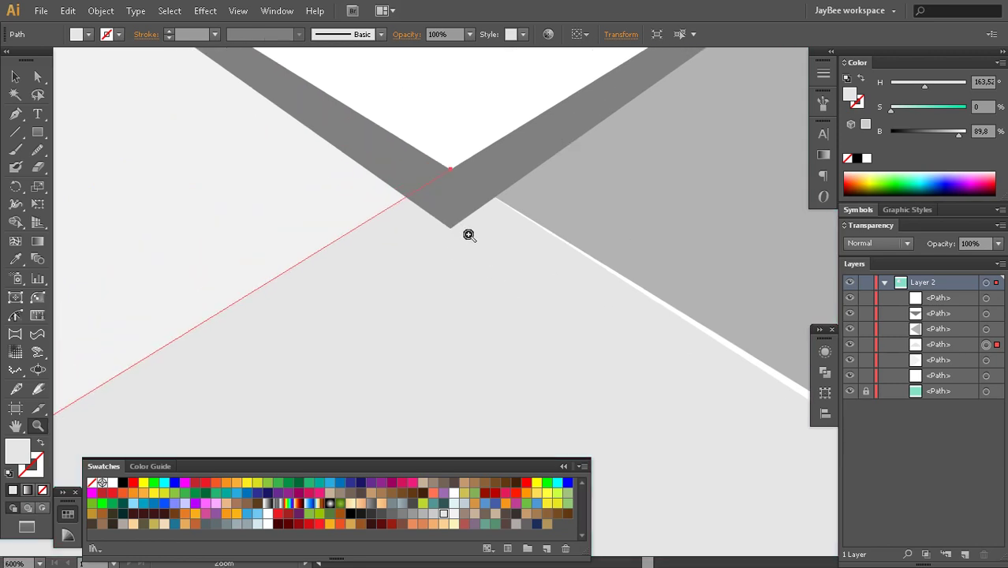
{"action": "left_click", "coordinate": [469, 232]}
{"action": "key", "text": "a"}
{"action": "left_click", "coordinate": [471, 210]}
{"action": "left_click_drag", "start_coordinate": [471, 211], "coordinate": [461, 214]}
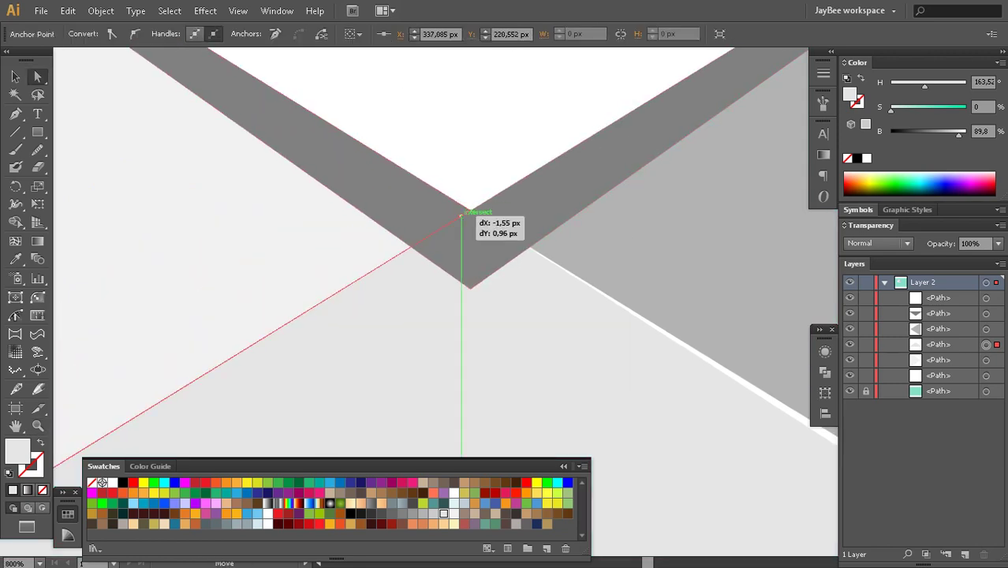
Review the white highlight along the bottom flap's right edge on the whole envelope, with nothing selected
{"action": "key", "text": "z"}
{"action": "left_click", "coordinate": [522, 335], "text": "alt"}
{"action": "left_click", "coordinate": [526, 338], "text": "alt"}
{"action": "left_click", "coordinate": [531, 342]}
{"action": "left_click", "coordinate": [538, 343], "text": "alt"}
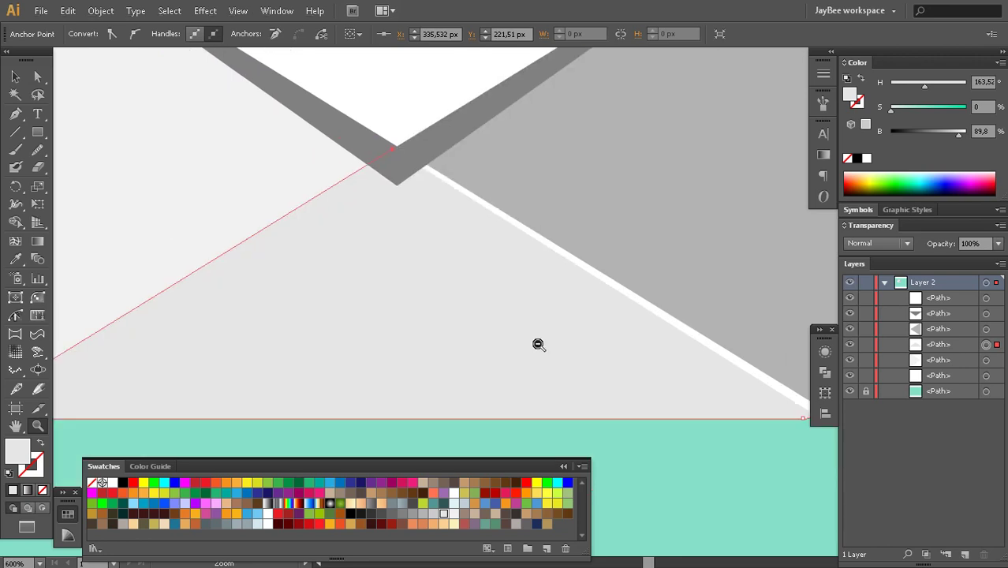
{"action": "left_click", "coordinate": [541, 345], "text": "alt"}
{"action": "left_click", "coordinate": [541, 346], "text": "alt"}
{"action": "left_click_drag", "start_coordinate": [520, 311], "coordinate": [534, 366]}
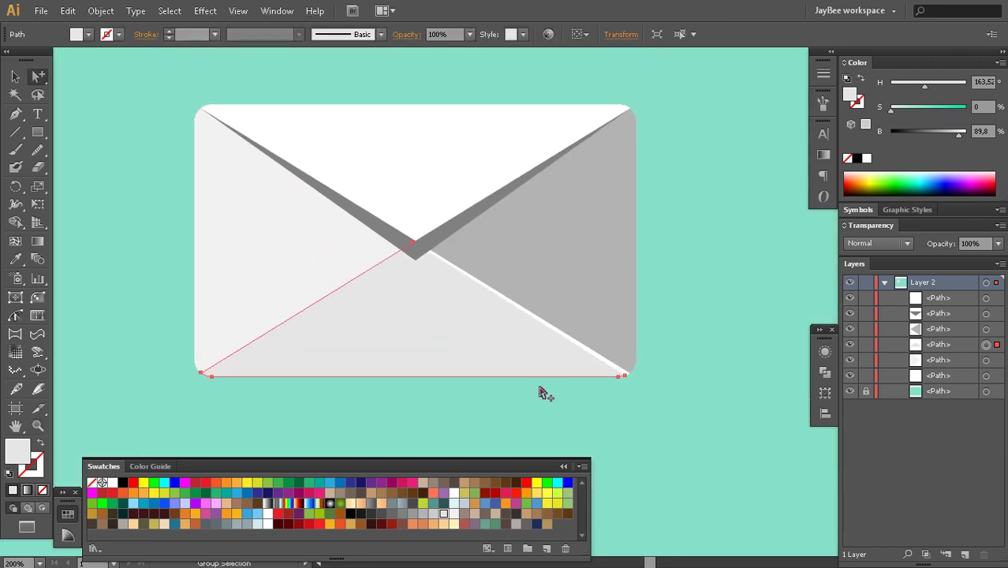
{"action": "left_click", "coordinate": [523, 416]}
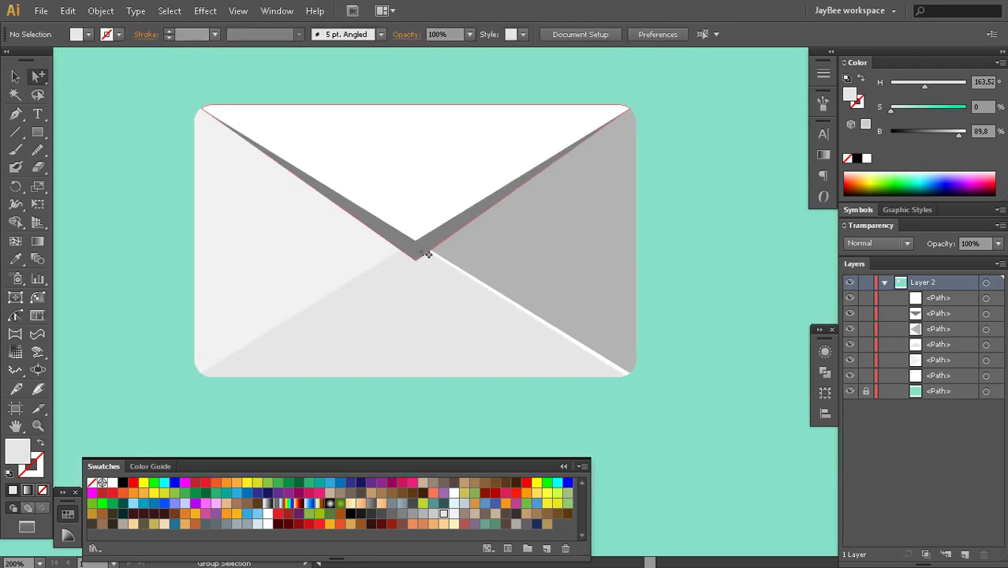
{"action": "left_click", "coordinate": [439, 310]}
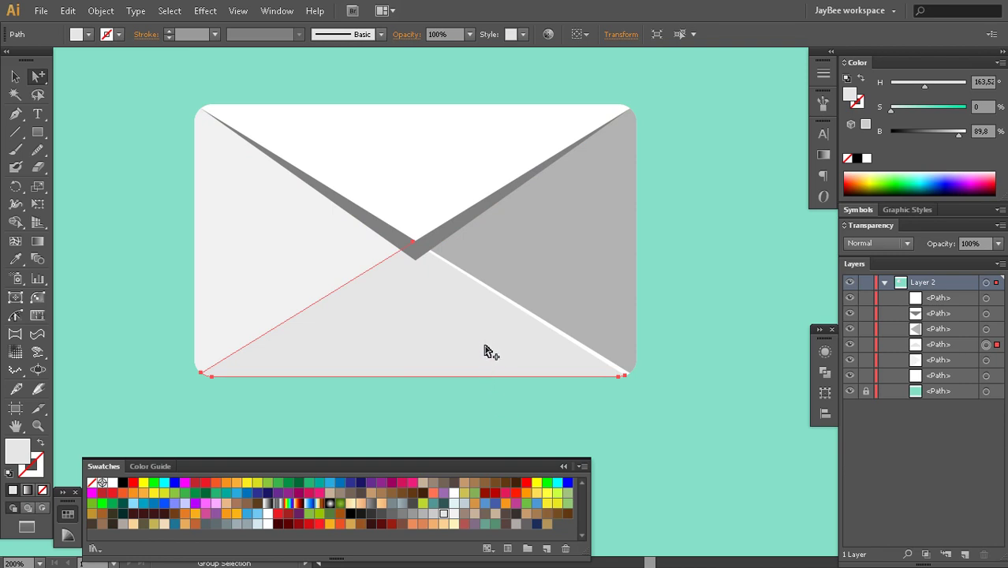
{"action": "key", "text": "v"}
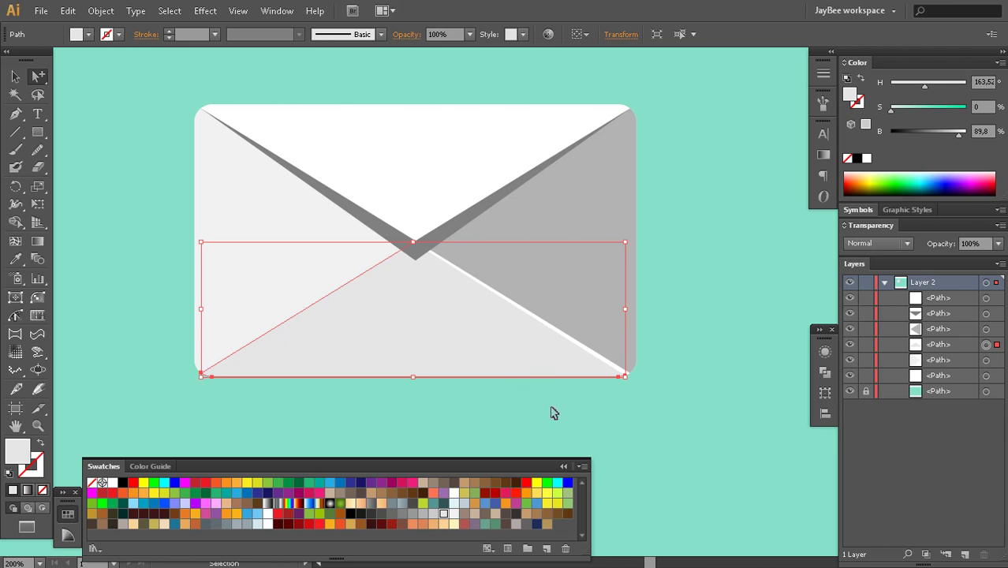
{"action": "key", "text": "a"}
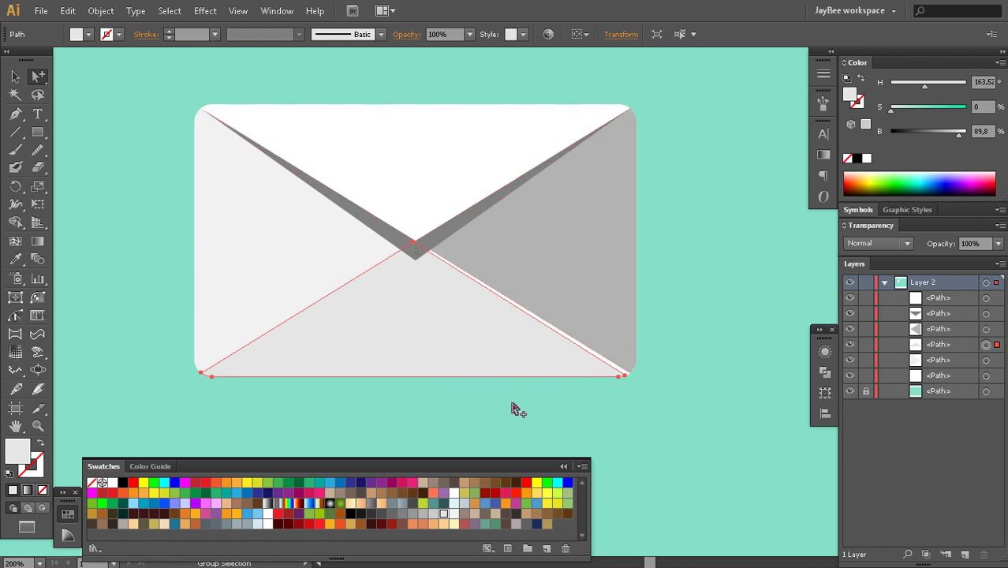
{"action": "key", "text": "u"}
{"action": "left_click", "coordinate": [513, 321]}
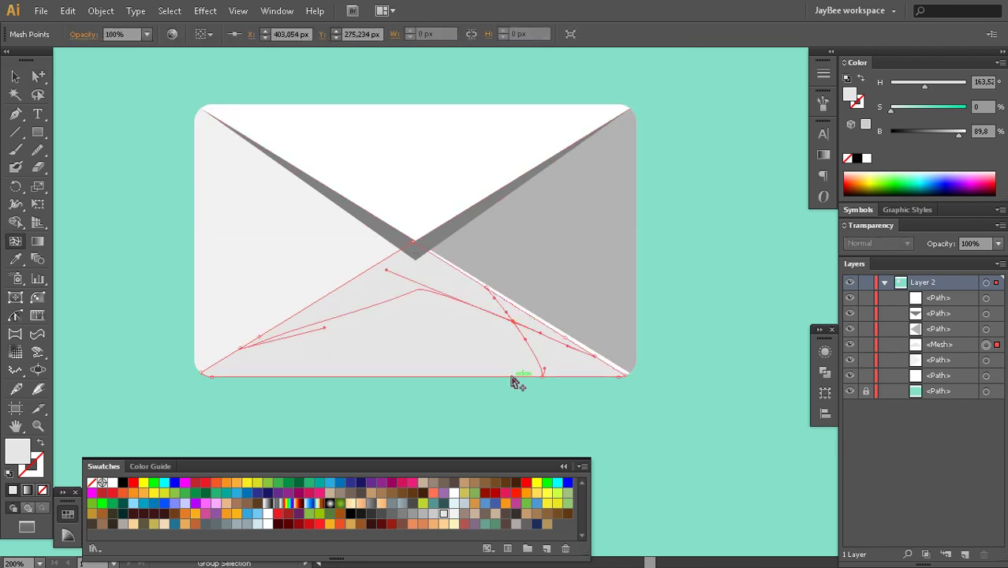
{"action": "key", "text": "ctrl+z"}
Close the bottom flap's open right edge with a straight Pen segment from its top tip to the lower right corner anchor
{"action": "key", "text": "z"}
{"action": "left_click", "coordinate": [495, 311]}
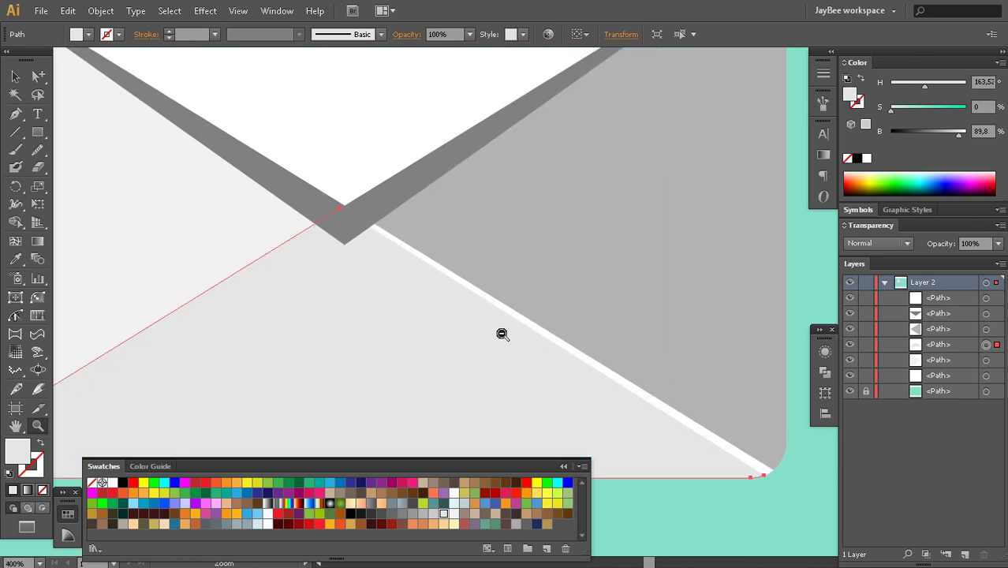
{"action": "left_click", "coordinate": [502, 333], "text": "alt"}
{"action": "key", "text": "p"}
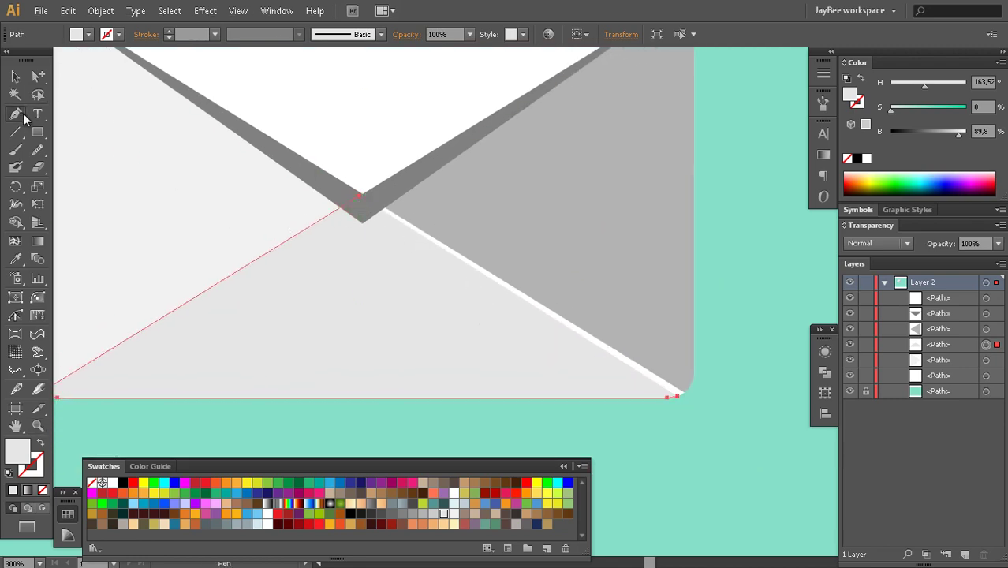
{"action": "left_click", "coordinate": [360, 194]}
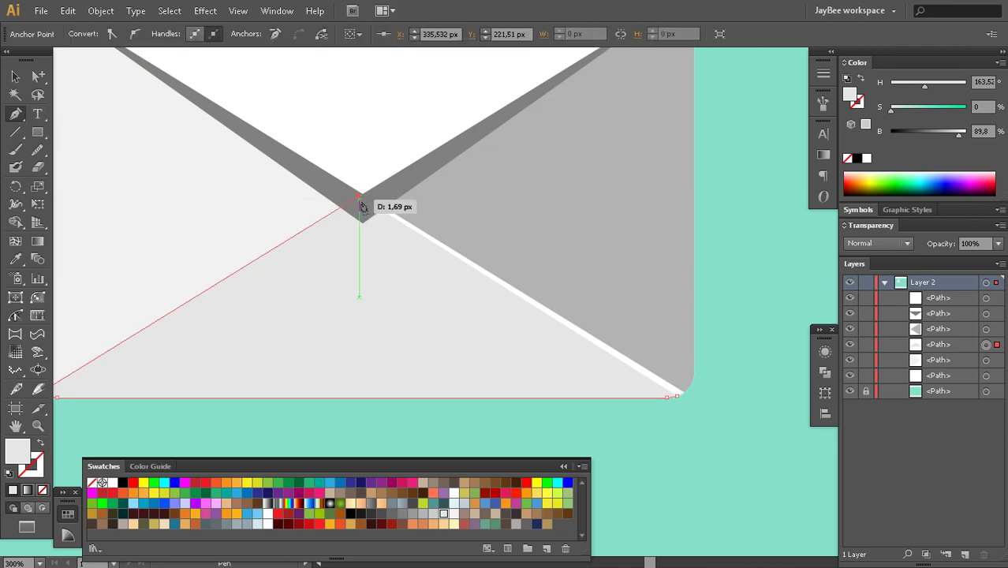
{"action": "left_click", "coordinate": [675, 396]}
{"action": "key", "text": "ctrl+alt"}
{"action": "left_click", "coordinate": [545, 419]}
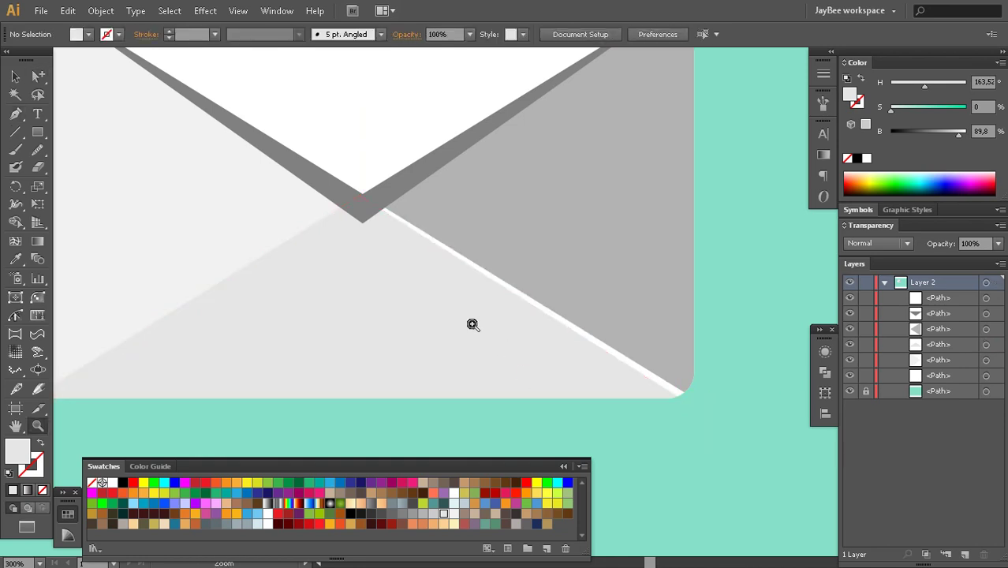
Recolour the envelope's right flap with a lighter grey swatch of 79.61% brightness
{"action": "left_click", "coordinate": [494, 336], "text": "ctrl+alt"}
{"action": "left_click_drag", "start_coordinate": [508, 309], "coordinate": [508, 351]}
{"action": "left_click", "coordinate": [500, 344]}
{"action": "left_click", "coordinate": [511, 402]}
{"action": "key", "text": "z"}
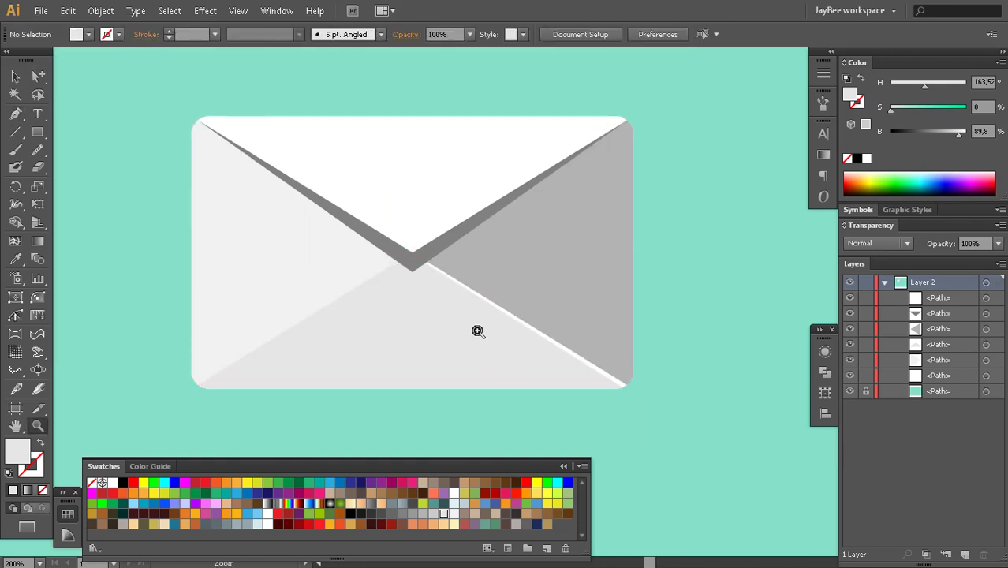
{"action": "left_click", "coordinate": [493, 341], "text": "alt"}
{"action": "left_click_drag", "start_coordinate": [503, 308], "coordinate": [516, 357]}
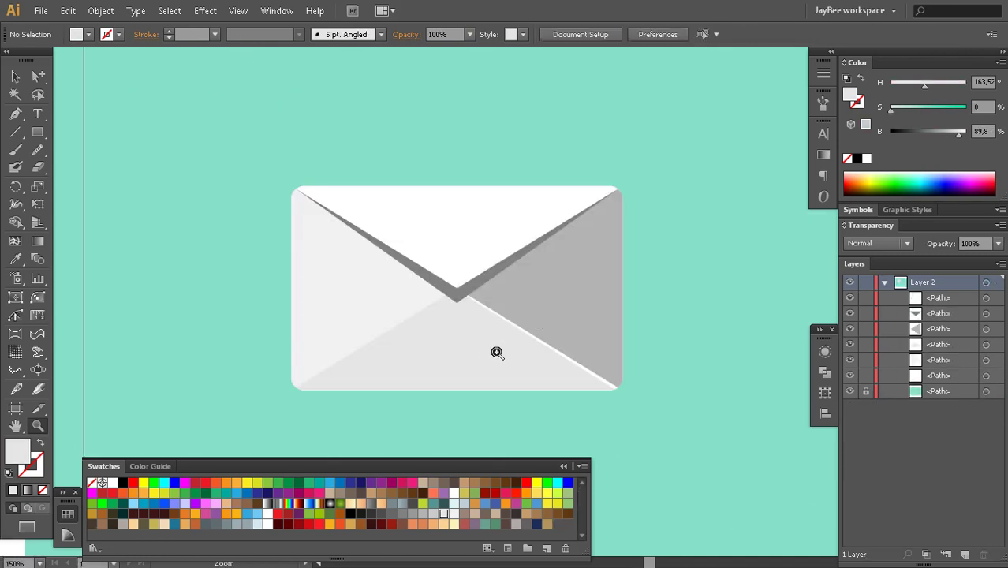
{"action": "key", "text": "a"}
{"action": "left_click", "coordinate": [382, 319]}
{"action": "left_click", "coordinate": [476, 372]}
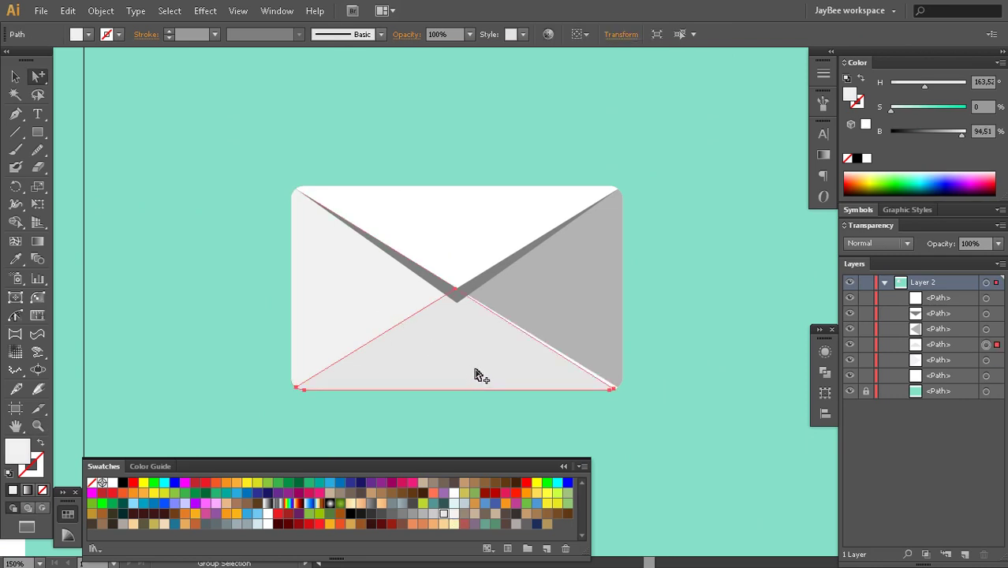
{"action": "left_click", "coordinate": [589, 316]}
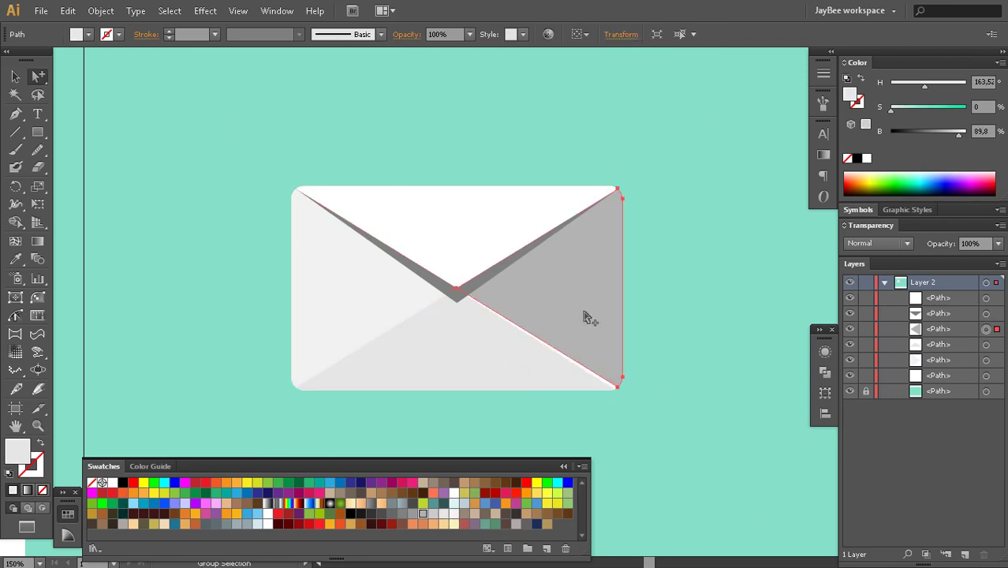
{"action": "left_click", "coordinate": [433, 514]}
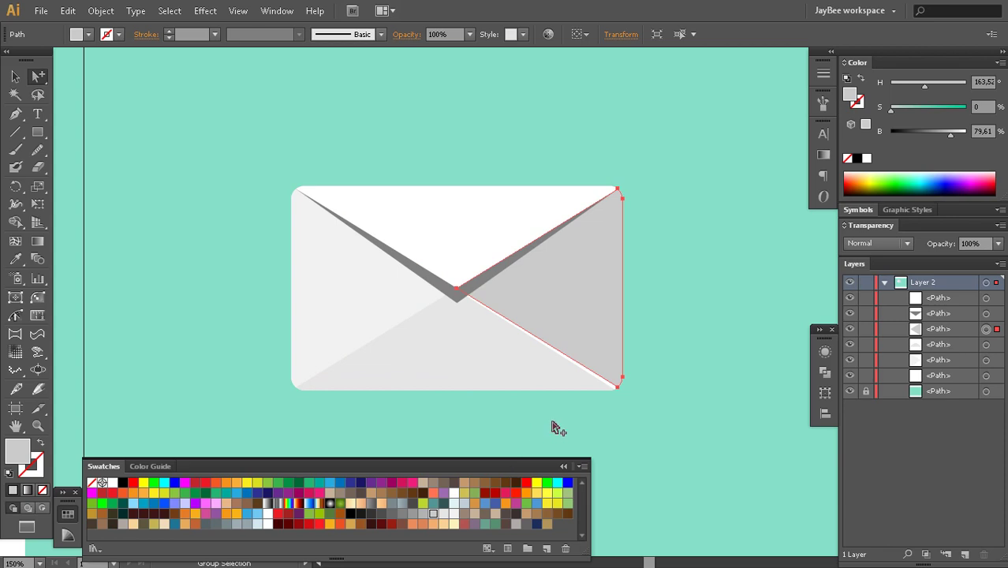
Recolour the V-shaped shadow under the top flap with the 59.61% brightness grey swatch and deselect it
{"action": "left_click", "coordinate": [461, 315]}
{"action": "left_click", "coordinate": [465, 302]}
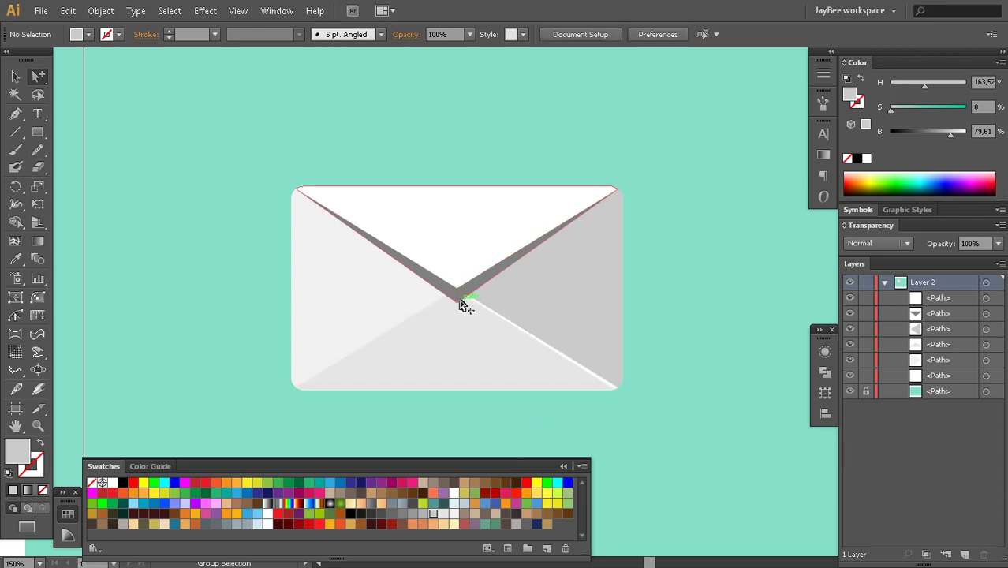
{"action": "left_click", "coordinate": [411, 514]}
{"action": "left_click", "coordinate": [481, 434]}
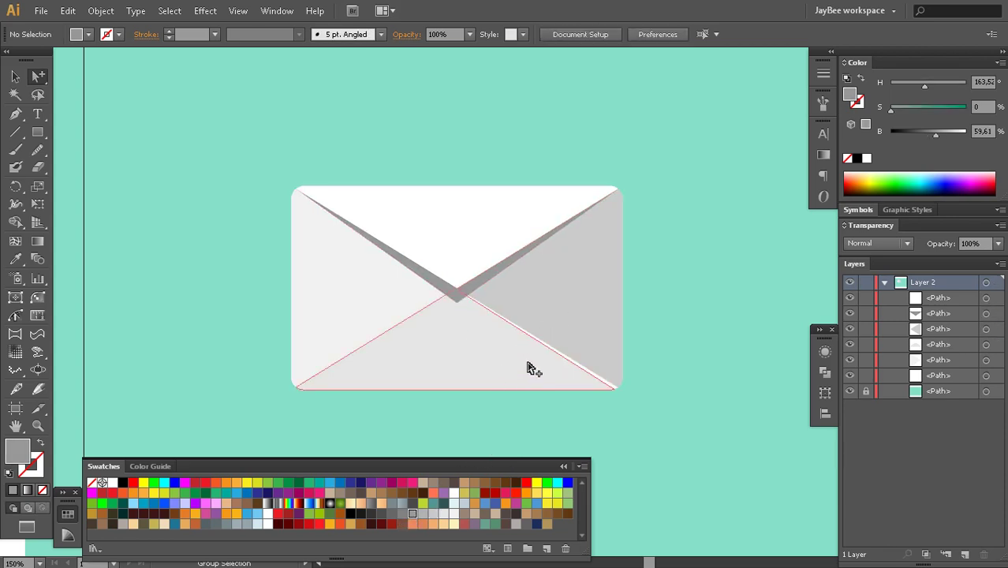
Copy the white rounded envelope base and paste two copies of it in place in front of the top flap
{"action": "left_click_drag", "start_coordinate": [550, 352], "coordinate": [541, 310]}
{"action": "left_click", "coordinate": [986, 376]}
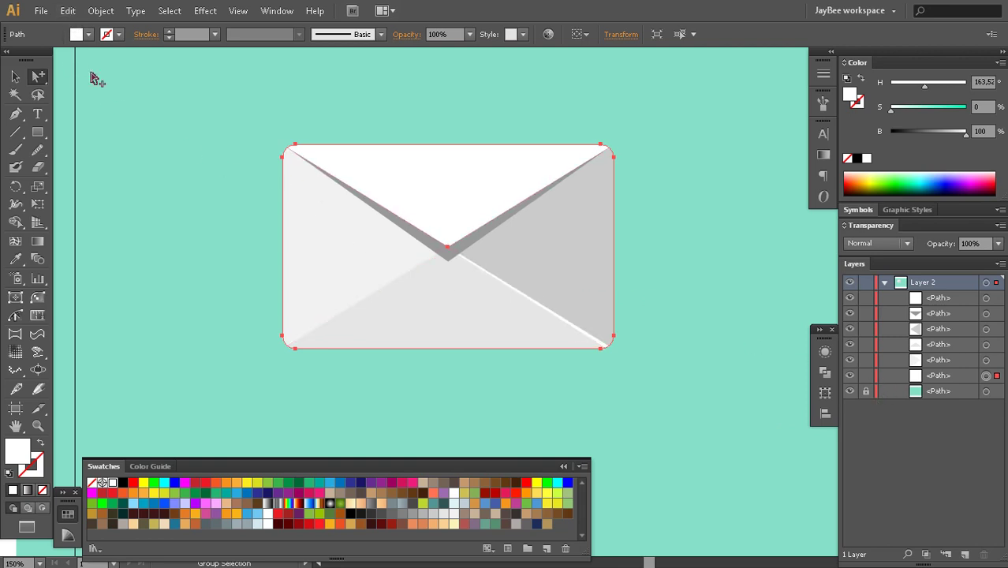
{"action": "key", "text": "ctrl"}
{"action": "left_click", "coordinate": [986, 298]}
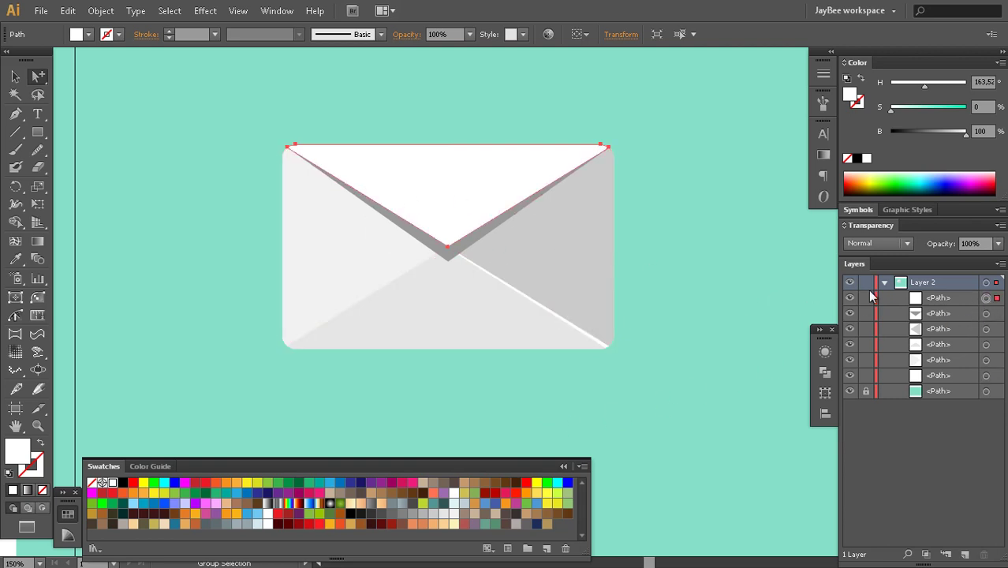
{"action": "key", "text": "ctrl+f"}
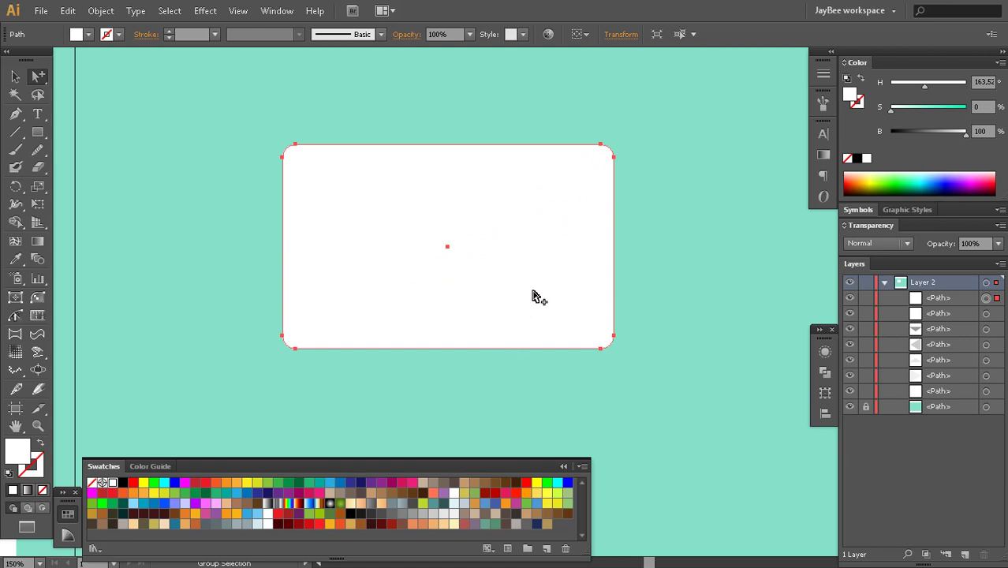
{"action": "key", "text": "ctrl"}
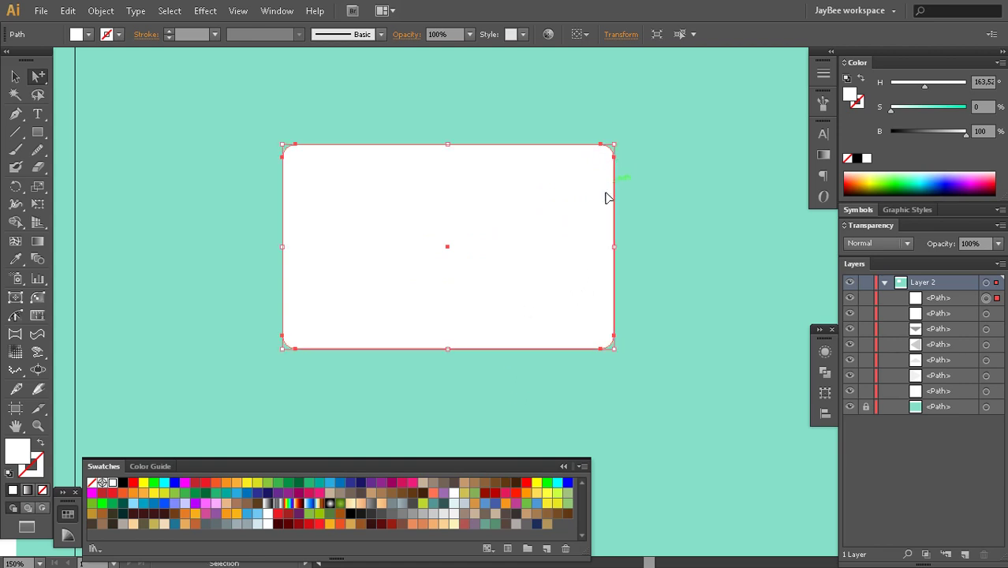
{"action": "key", "text": "ctrl+f"}
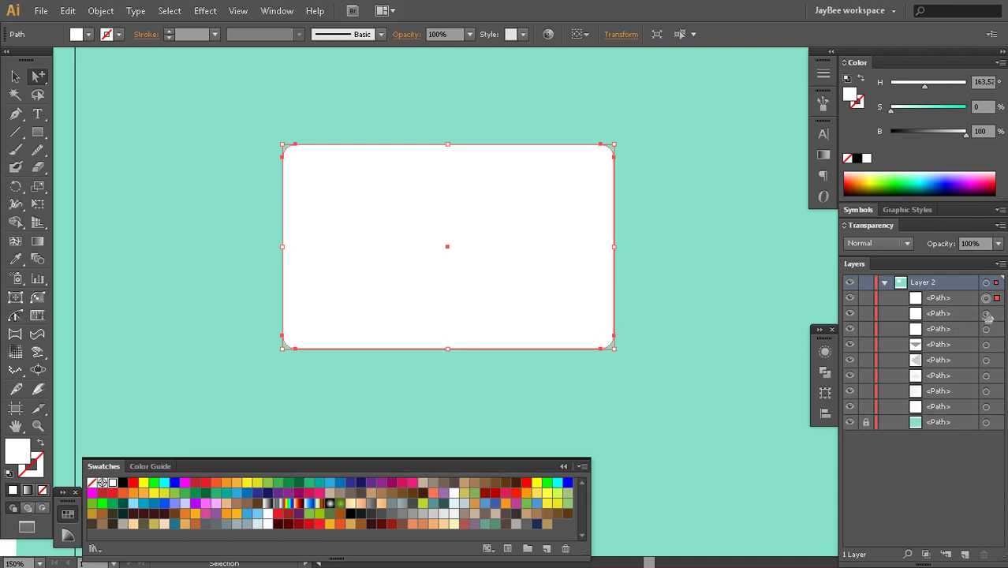
Nudge the topmost copy of the white base up a few pixels so it is offset from the copy beneath
{"action": "left_click", "coordinate": [986, 313]}
{"action": "left_click", "coordinate": [985, 298]}
{"action": "key", "text": "v"}
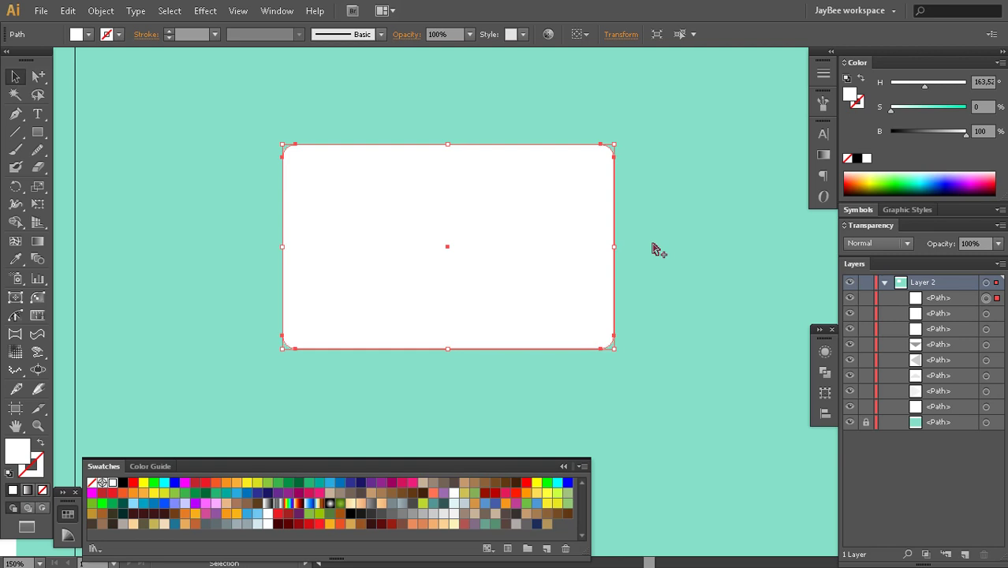
{"action": "key", "text": "Up"}
{"action": "key", "text": "Up"}
{"action": "key", "text": "Up"}
{"action": "key", "text": "Up"}
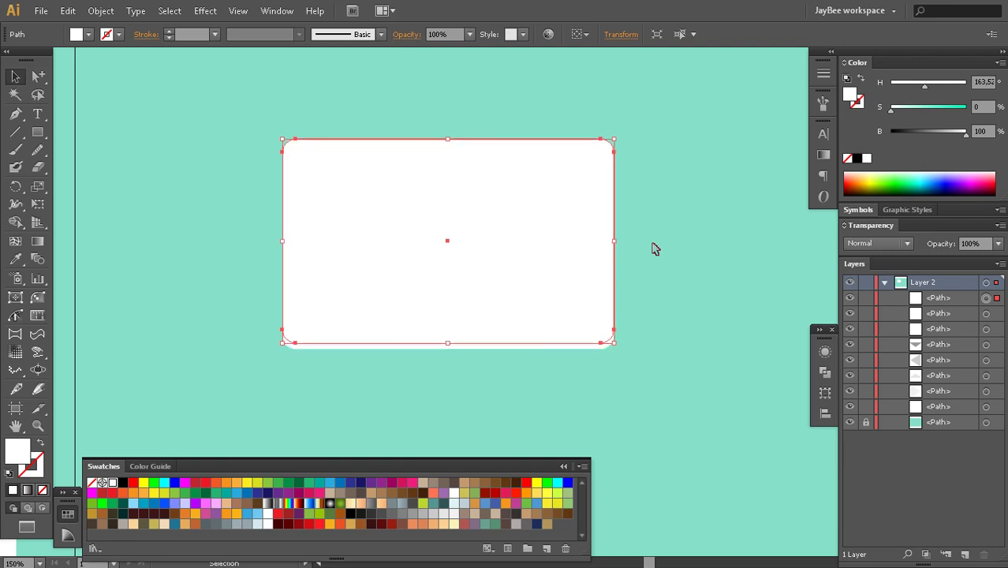
{"action": "key", "text": "Down"}
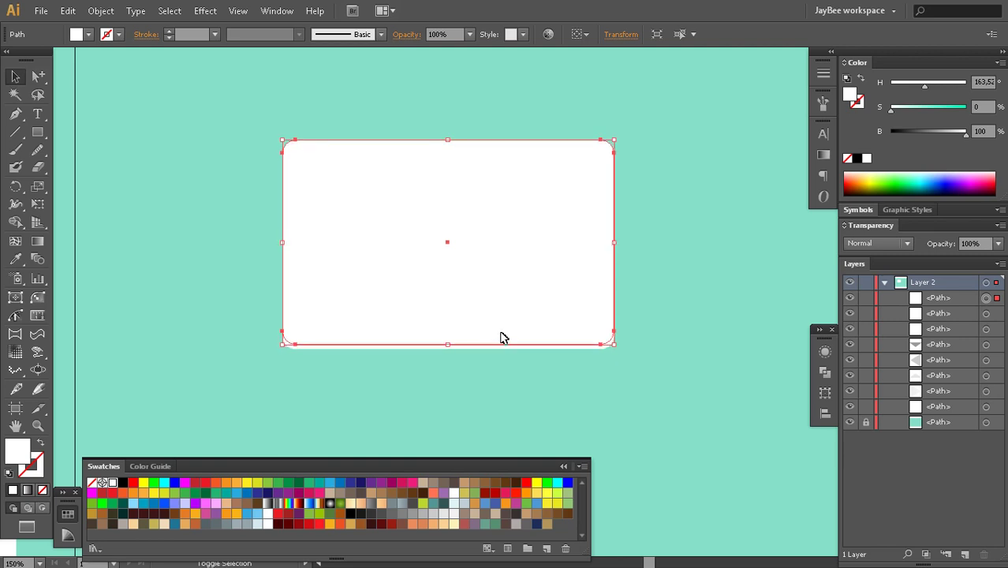
Use Shape Builder to remove the two copies' upper sliver and overlap, leaving a thin white strip along the envelope's bottom edge
{"action": "key", "text": "a"}
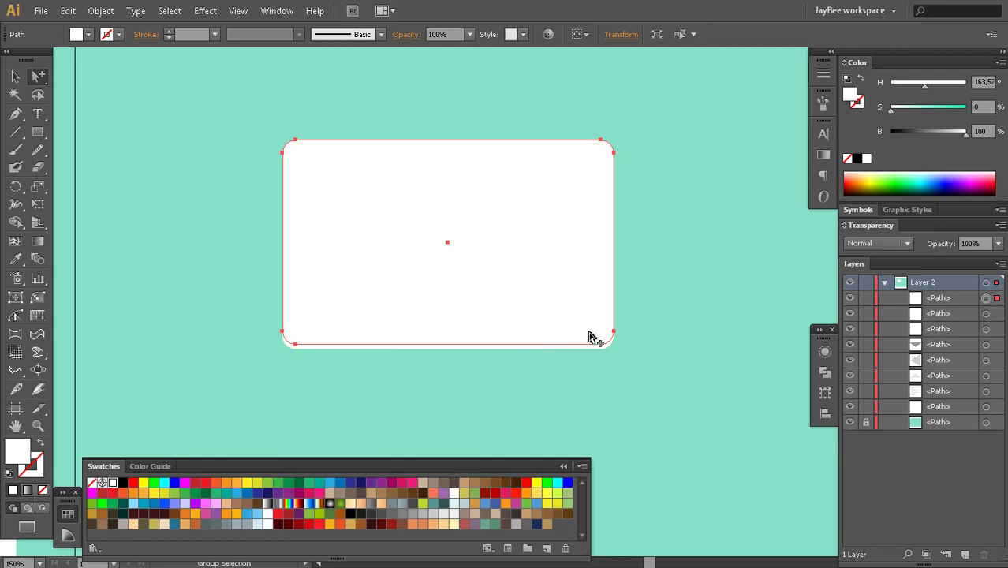
{"action": "left_click", "coordinate": [985, 314], "text": "shift"}
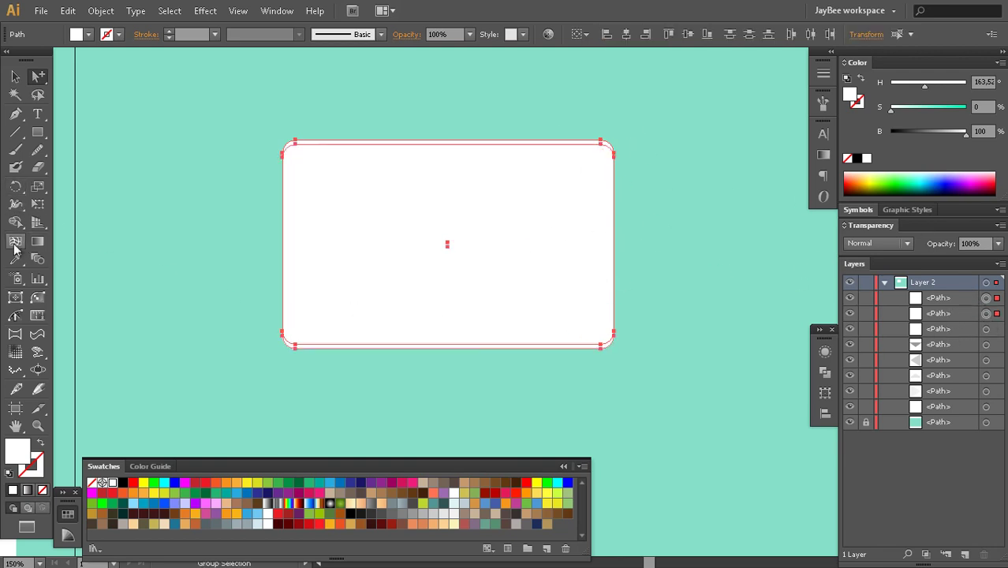
{"action": "left_click", "coordinate": [17, 223]}
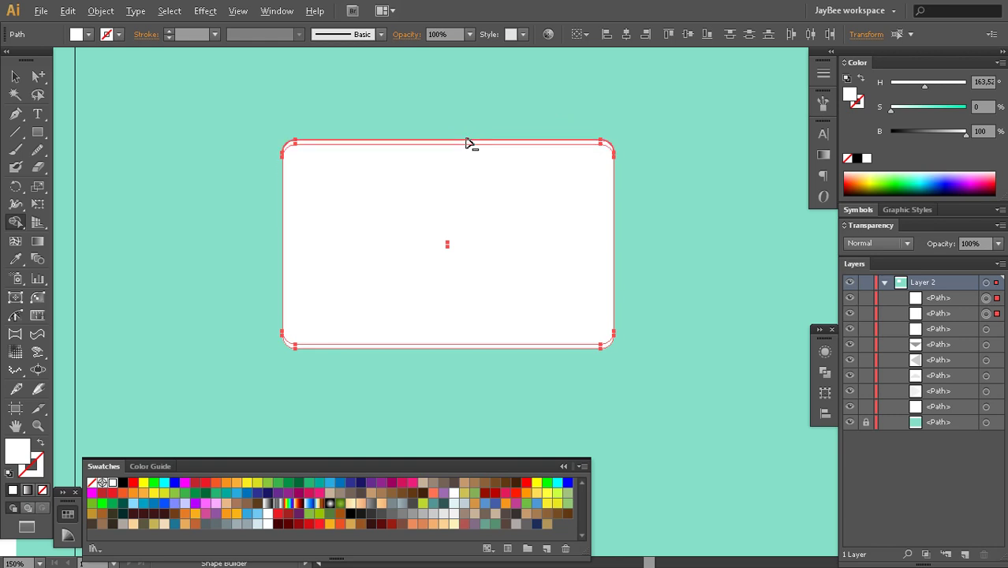
{"action": "mouse_move", "coordinate": [465, 128]}
{"action": "left_mouse_down"}
{"action": "mouse_move", "coordinate": [469, 330]}
{"action": "mouse_move", "coordinate": [450, 315]}
{"action": "mouse_move", "coordinate": [445, 172]}
{"action": "mouse_move", "coordinate": [476, 271]}
{"action": "mouse_move", "coordinate": [485, 112]}
{"action": "mouse_move", "coordinate": [425, 188]}
{"action": "mouse_move", "coordinate": [432, 166]}
{"action": "mouse_move", "coordinate": [405, 178]}
{"action": "left_mouse_up"}
{"action": "left_click_drag", "start_coordinate": [450, 306], "coordinate": [457, 320]}
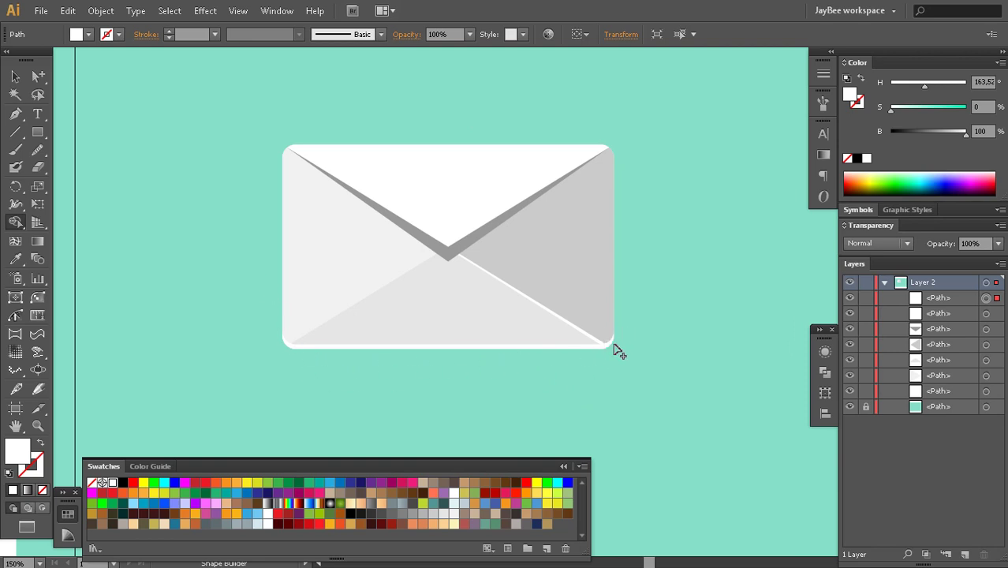
Select the original white base at the bottom of the envelope's stack and paste a copy of it in back
{"action": "key", "text": "z"}
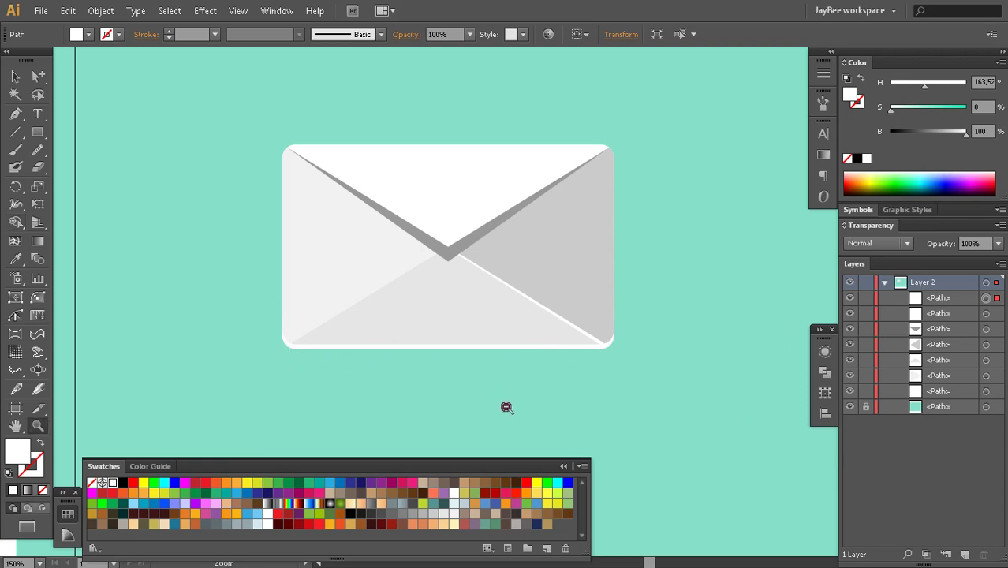
{"action": "left_click", "coordinate": [507, 406], "text": "alt"}
{"action": "left_click_drag", "start_coordinate": [521, 344], "coordinate": [523, 366]}
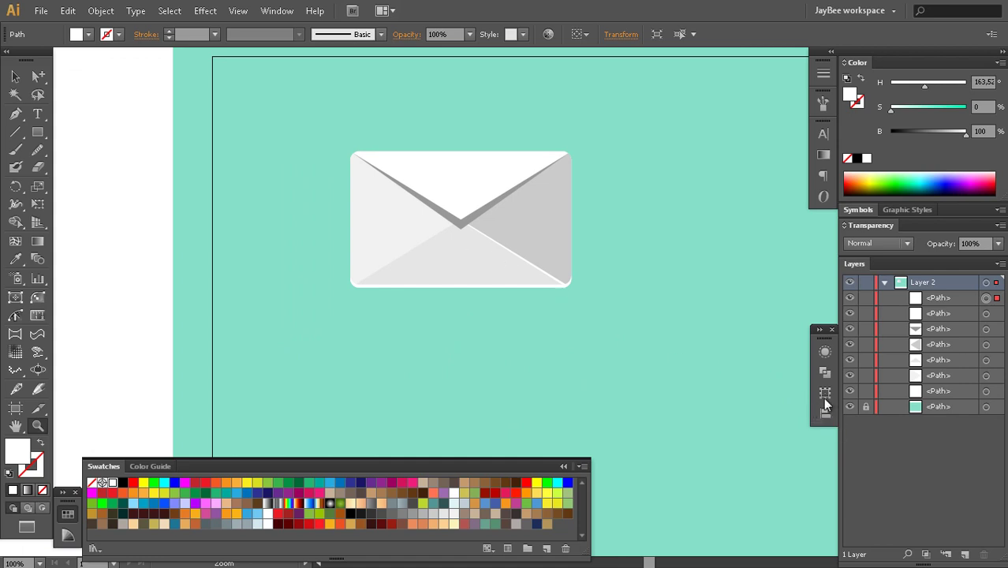
{"action": "left_click", "coordinate": [985, 391]}
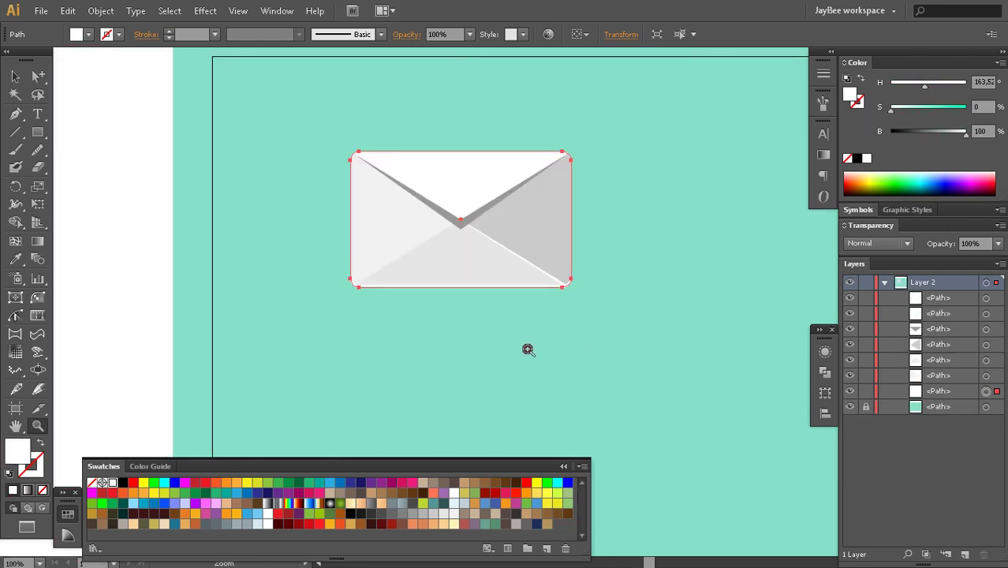
{"action": "left_click", "coordinate": [520, 347], "text": "alt"}
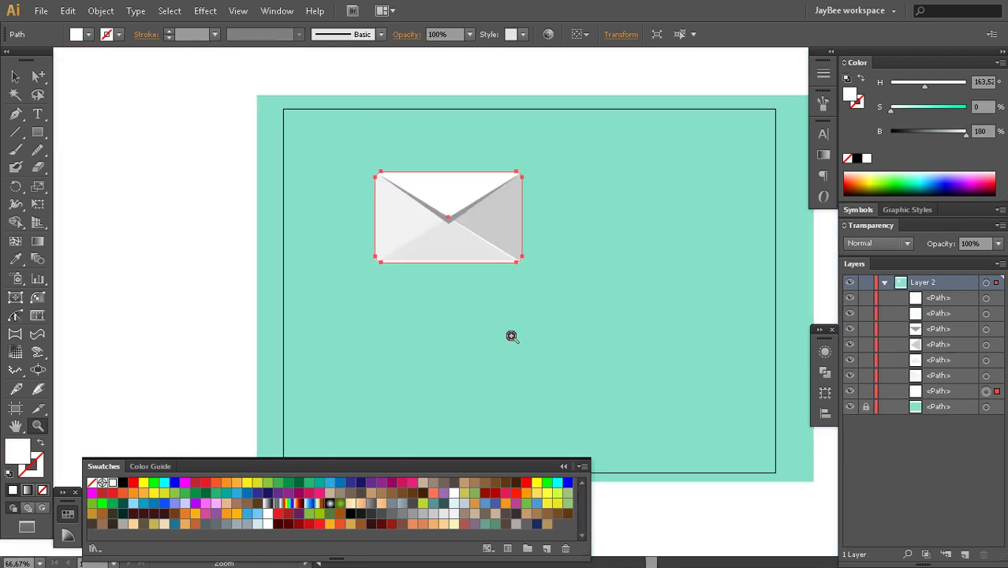
{"action": "left_click", "coordinate": [231, 343], "text": "ctrl"}
{"action": "left_click", "coordinate": [510, 302]}
{"action": "left_click", "coordinate": [985, 391]}
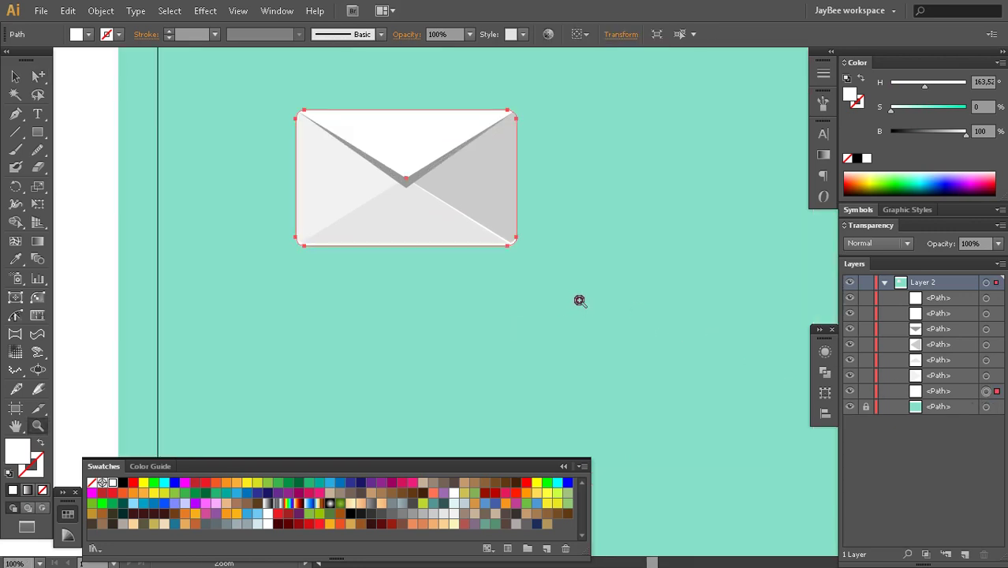
{"action": "left_click", "coordinate": [68, 10]}
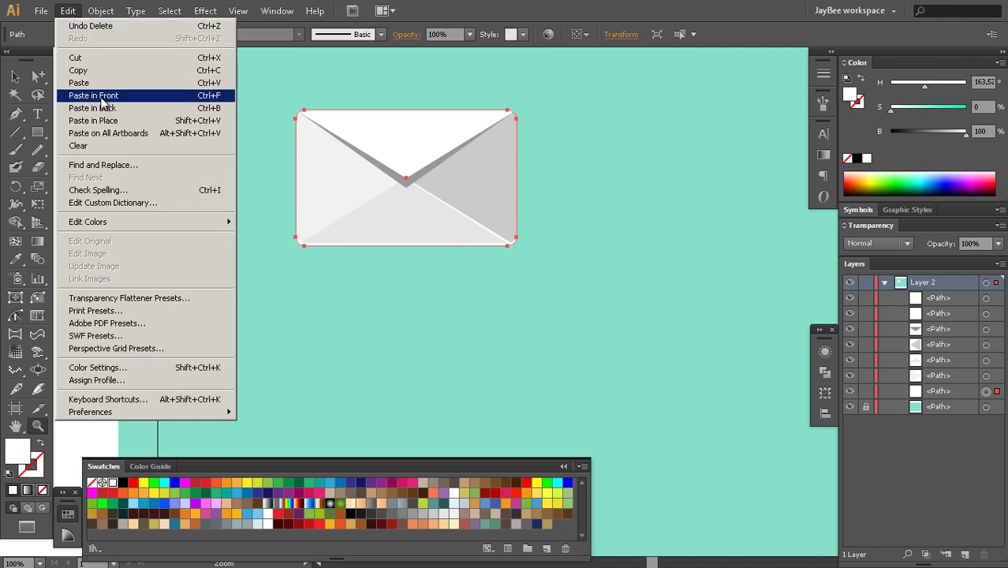
{"action": "left_click", "coordinate": [103, 108]}
{"action": "key", "text": "v"}
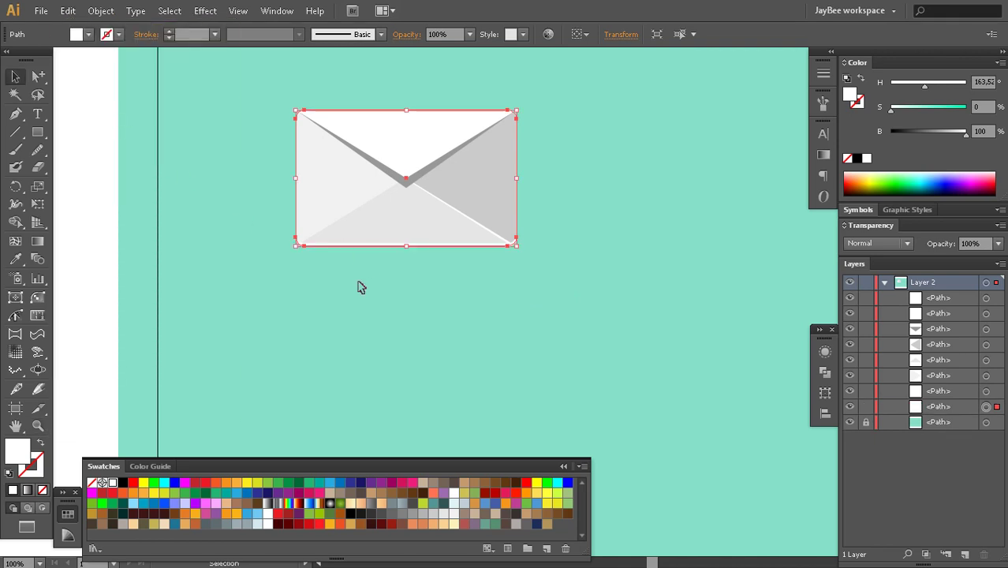
Nudge the pasted back copy straight down by about a seventh of its height so it extends below the envelope
{"action": "key", "text": "Down"}
{"action": "key", "text": "Down"}
{"action": "key", "text": "Down"}
{"action": "key", "text": "Down"}
{"action": "key", "text": "Down"}
{"action": "key", "text": "Down"}
{"action": "key", "text": "Down"}
{"action": "key", "text": "Down"}
{"action": "key", "text": "Down"}
{"action": "key", "text": "Down"}
{"action": "key", "text": "Down"}
{"action": "key", "text": "Down"}
{"action": "key", "text": "Down"}
{"action": "key", "text": "Down"}
{"action": "key", "text": "Down"}
{"action": "key", "text": "Down"}
{"action": "key", "text": "Down"}
{"action": "key", "text": "Down"}
{"action": "key", "text": "Down"}
{"action": "key", "text": "Down"}
{"action": "key", "text": "Down"}
{"action": "key", "text": "Down"}
{"action": "key", "text": "Down"}
{"action": "key", "text": "Down"}
{"action": "key", "text": "Down"}
{"action": "key", "text": "Down"}
{"action": "key", "text": "Down"}
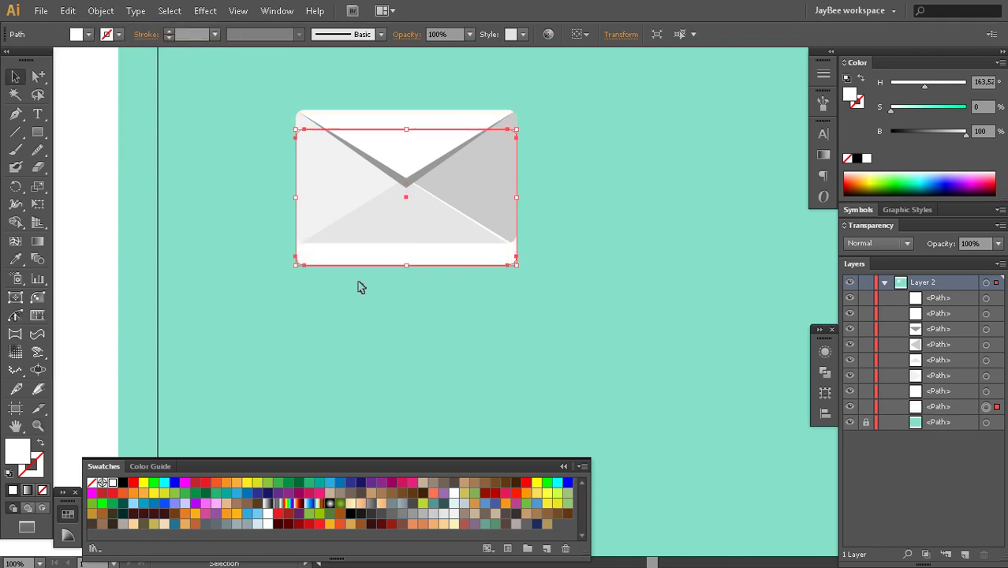
Set the offset copy behind the envelope to the Overlay blend mode and fill it with the dark grey swatch of about 30% brightness
{"action": "left_click", "coordinate": [423, 514]}
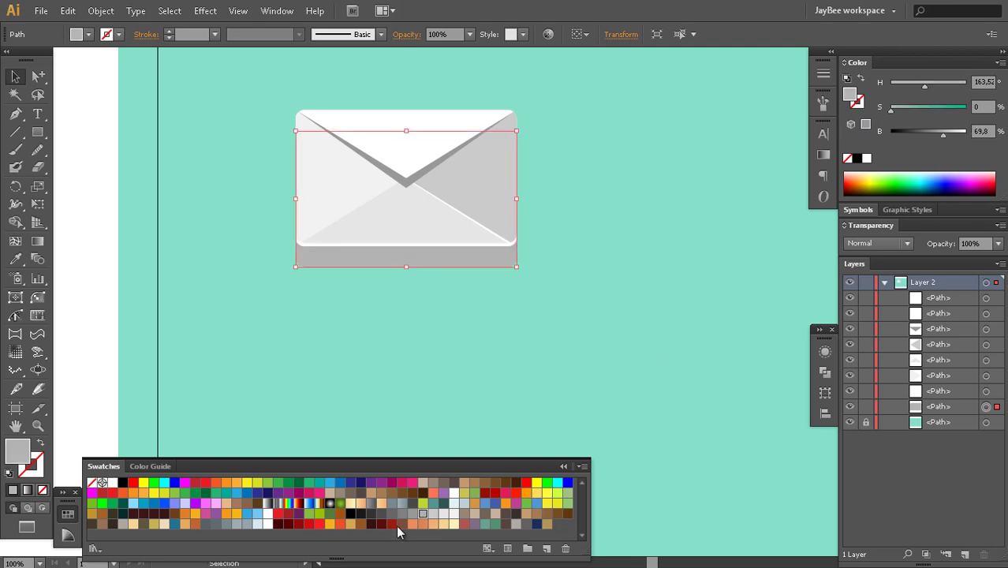
{"action": "left_click", "coordinate": [891, 243]}
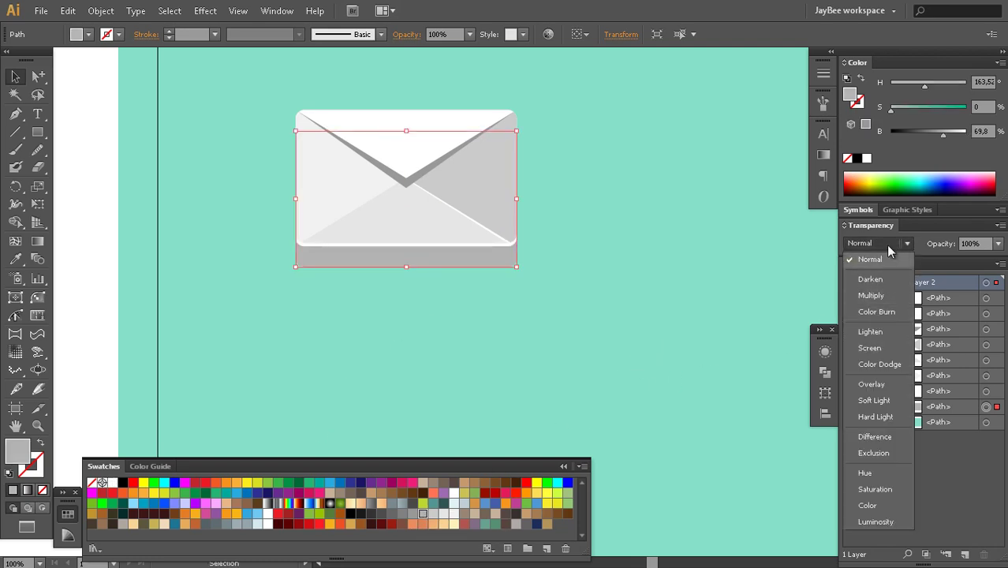
{"action": "left_click", "coordinate": [393, 518]}
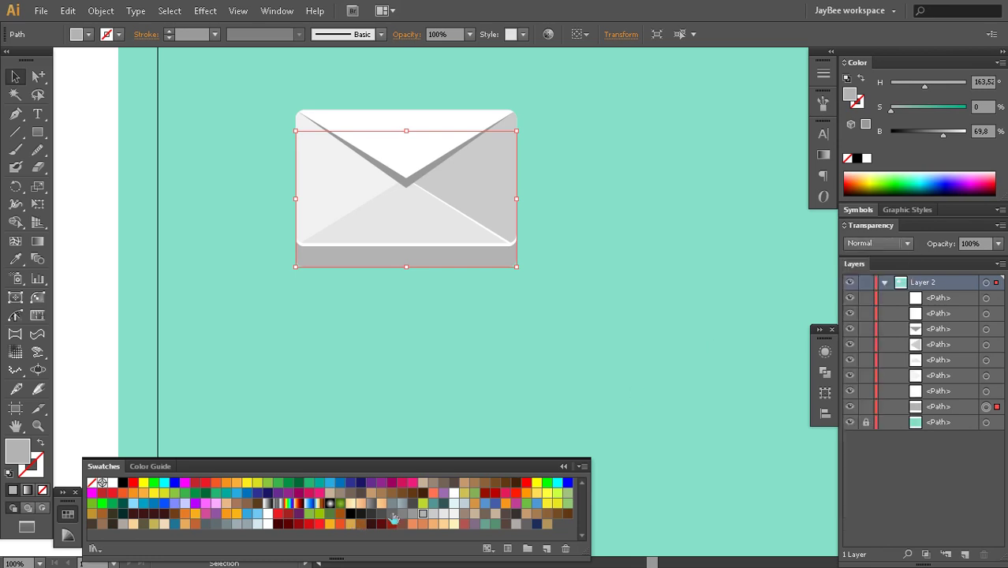
{"action": "left_click", "coordinate": [891, 243]}
{"action": "left_click", "coordinate": [871, 386]}
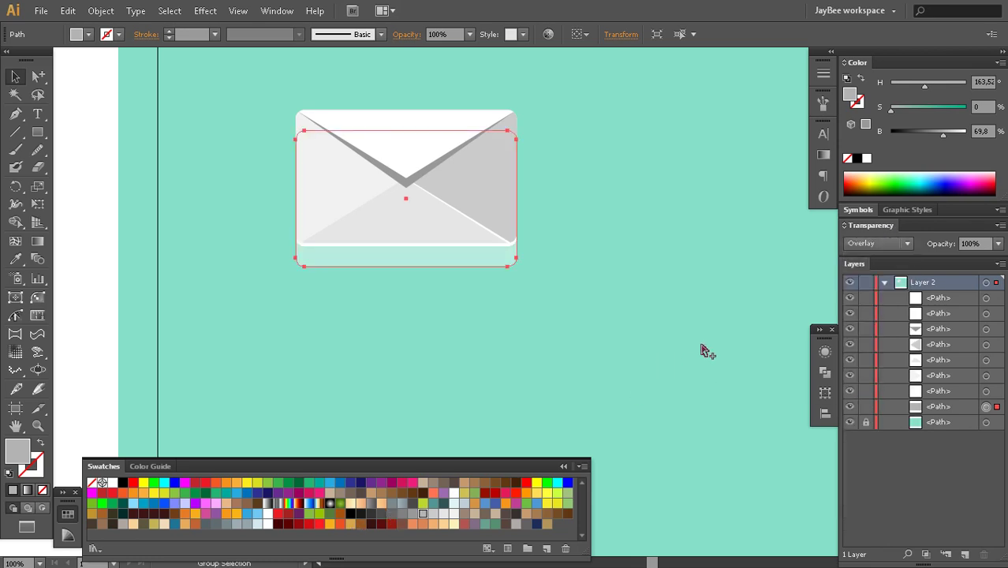
{"action": "left_click", "coordinate": [391, 513]}
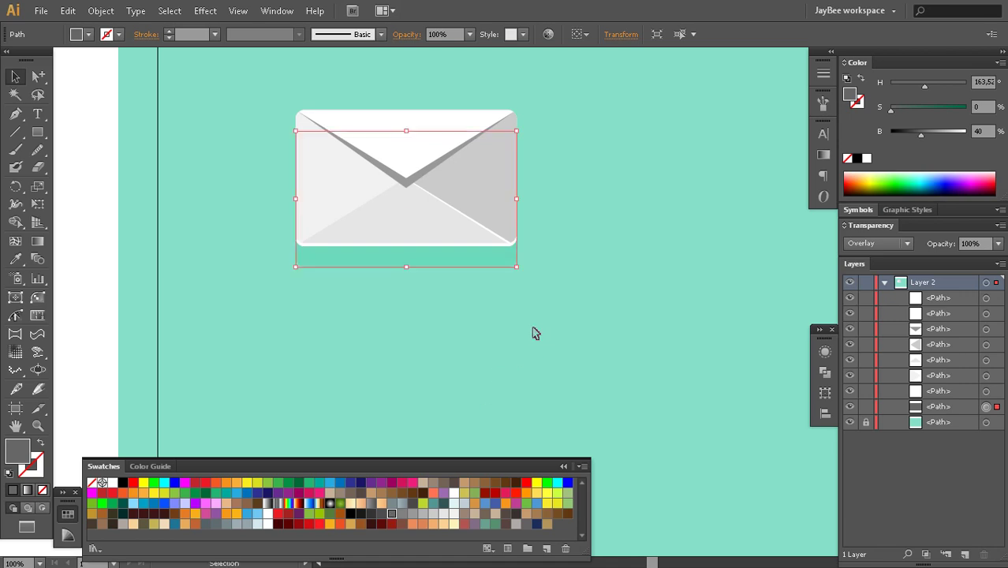
{"action": "left_click", "coordinate": [382, 514]}
Apply a Feather effect with a 19 px radius to the dark shape behind the envelope
{"action": "key", "text": "z"}
{"action": "left_click", "coordinate": [460, 334], "text": "alt"}
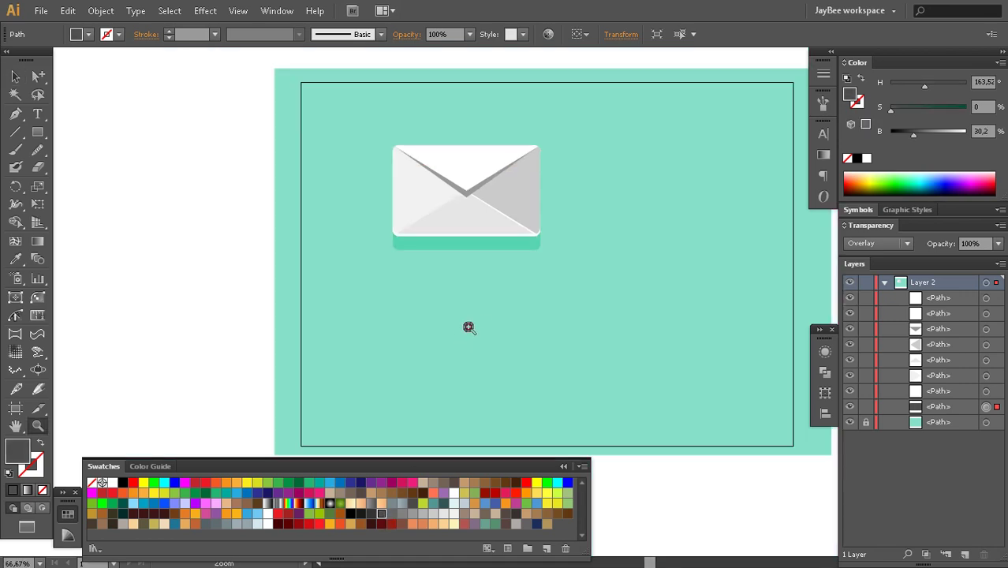
{"action": "left_click_drag", "start_coordinate": [469, 327], "coordinate": [463, 363]}
{"action": "left_click", "coordinate": [205, 11]}
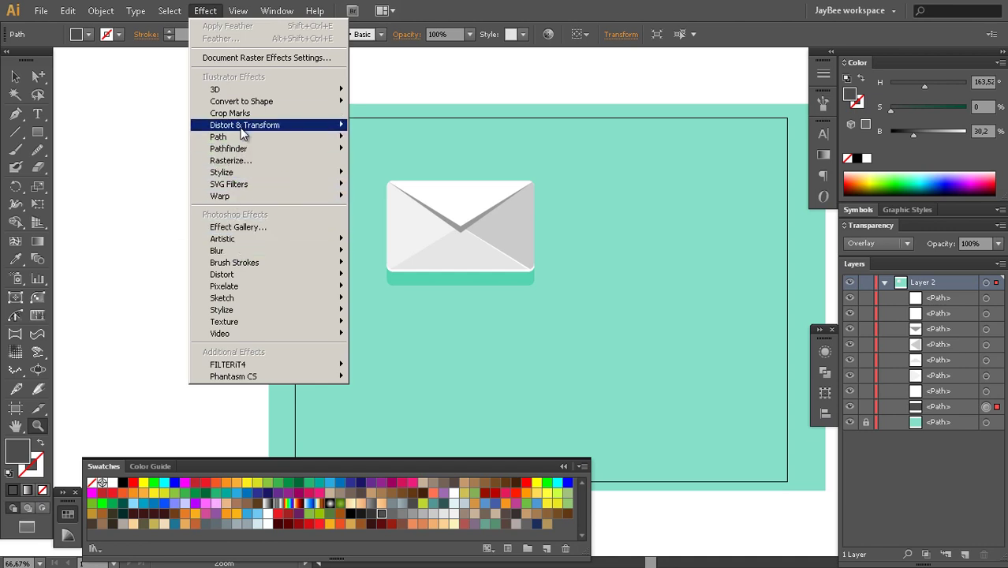
{"action": "mouse_move", "coordinate": [242, 175]}
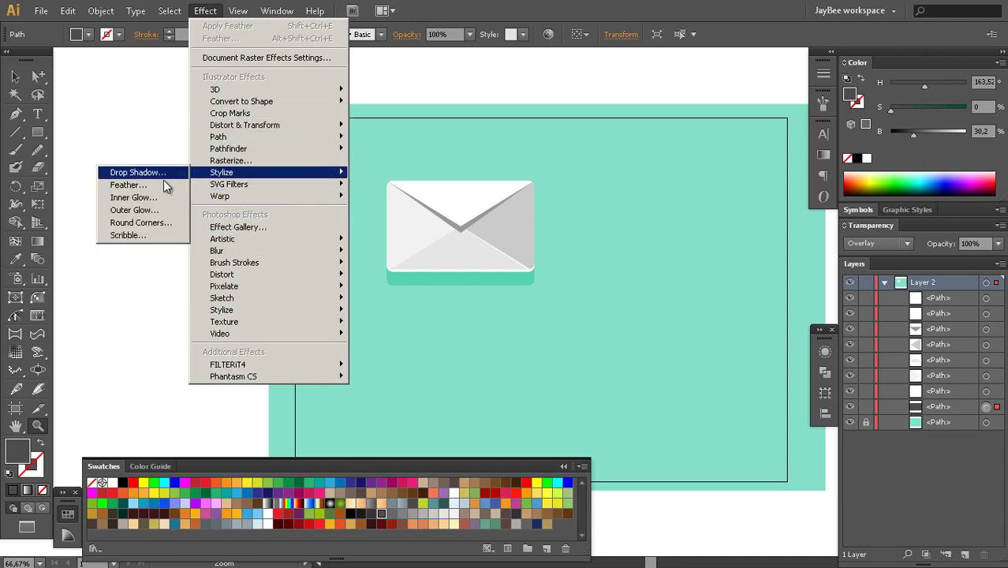
{"action": "left_click", "coordinate": [128, 185]}
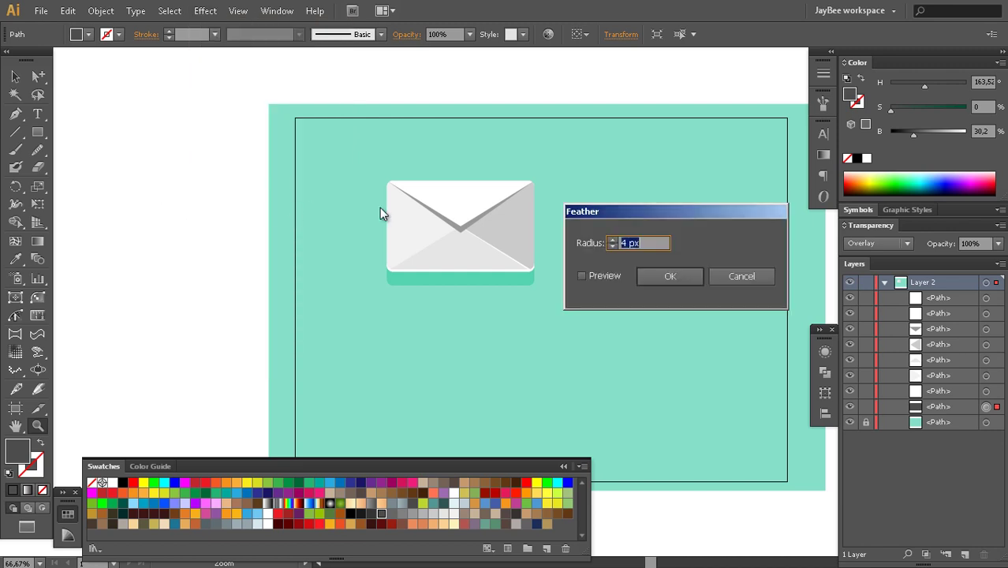
{"action": "left_click", "coordinate": [582, 276]}
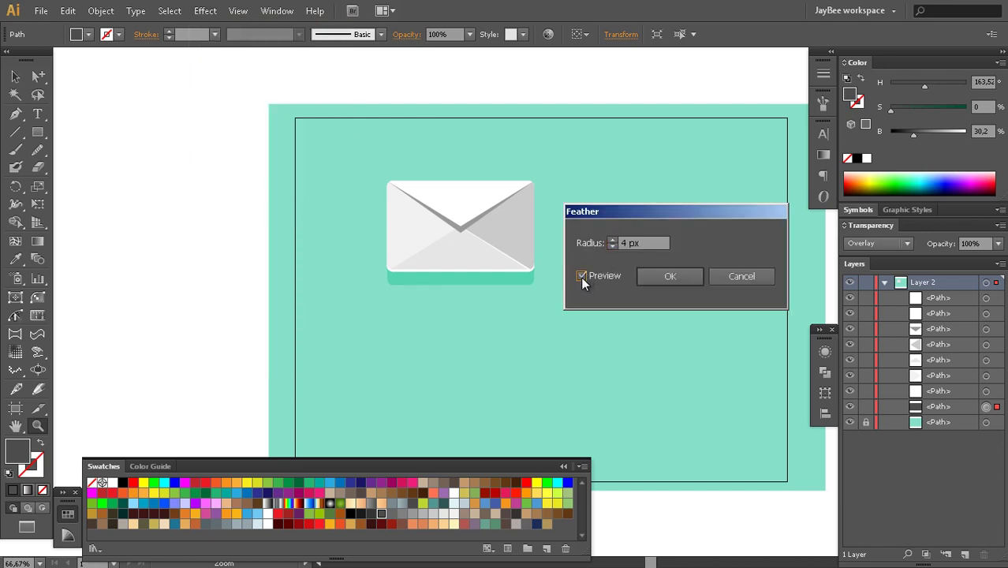
{"action": "left_click", "coordinate": [612, 241]}
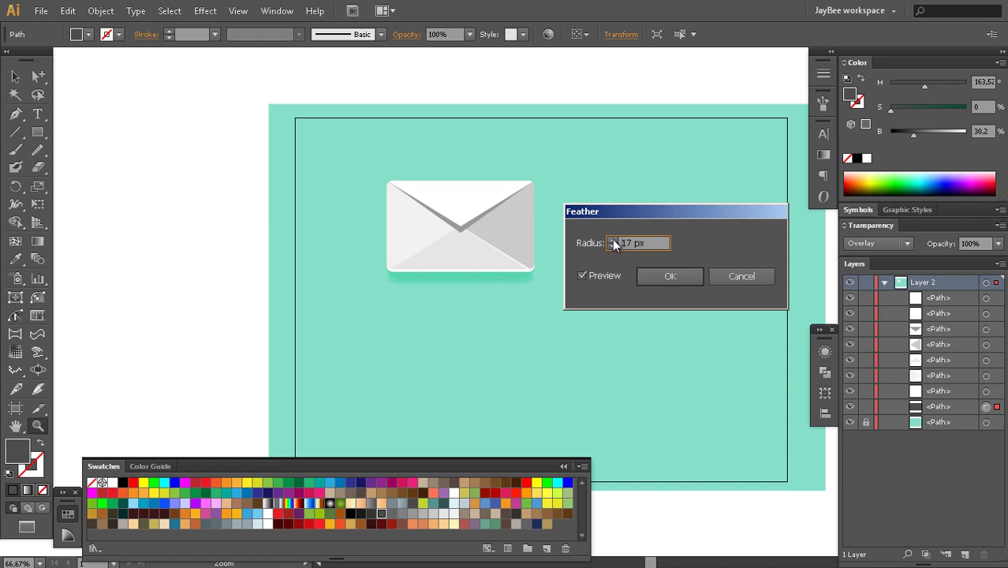
{"action": "left_click", "coordinate": [612, 239]}
{"action": "left_click", "coordinate": [612, 239]}
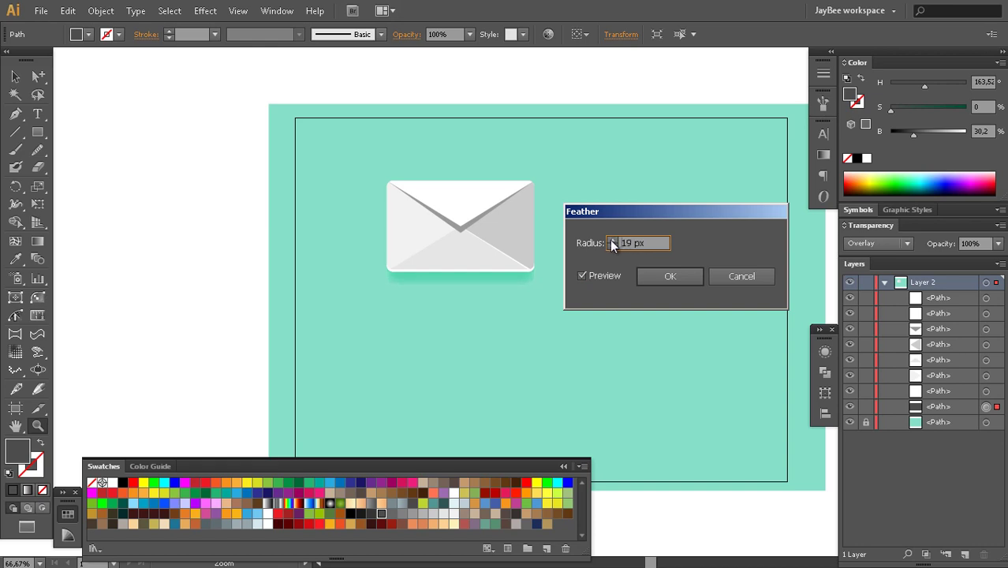
{"action": "left_click", "coordinate": [662, 278]}
Add an anchor point on each vertical side of the shadow path, level with the envelope's lower corners
{"action": "left_click", "coordinate": [496, 293]}
{"action": "left_click", "coordinate": [505, 292], "text": "alt"}
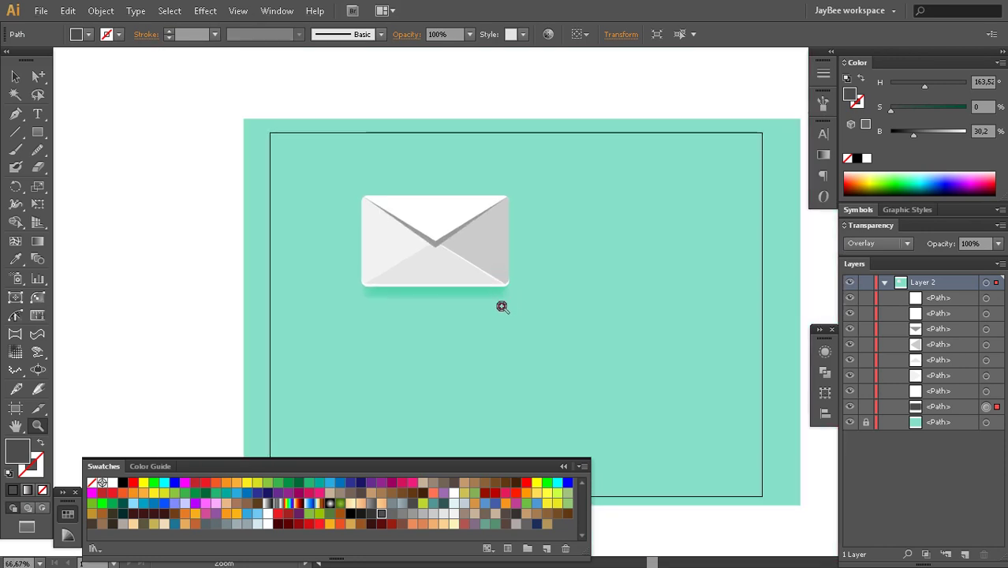
{"action": "left_click", "coordinate": [504, 301]}
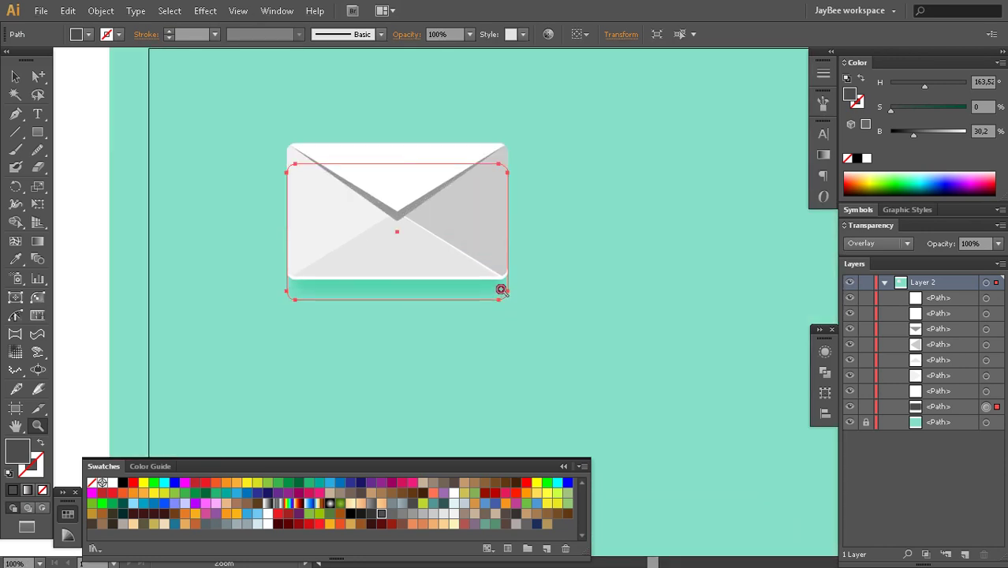
{"action": "left_click", "coordinate": [506, 304]}
{"action": "left_click", "coordinate": [514, 301]}
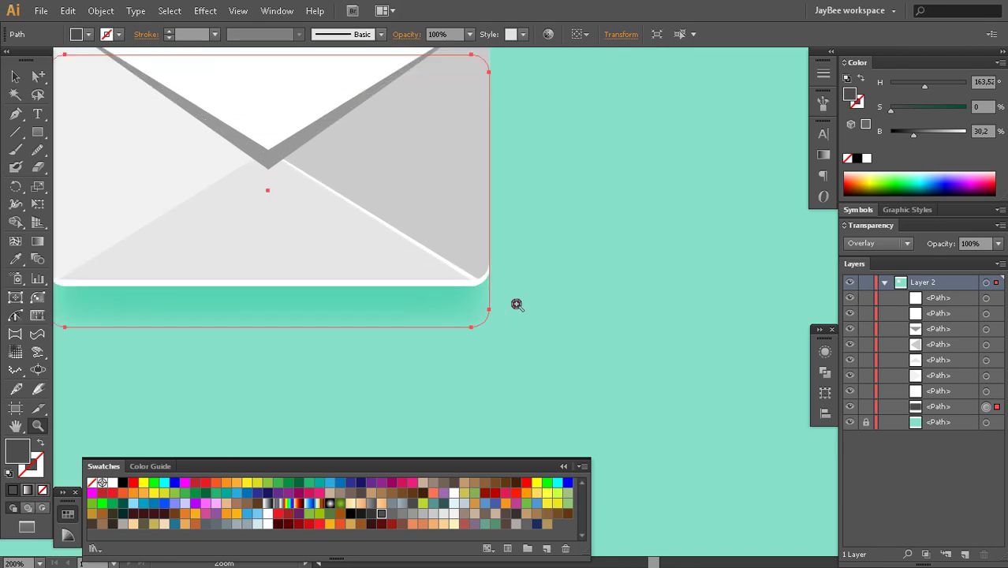
{"action": "key", "text": "p"}
{"action": "left_click", "coordinate": [488, 285]}
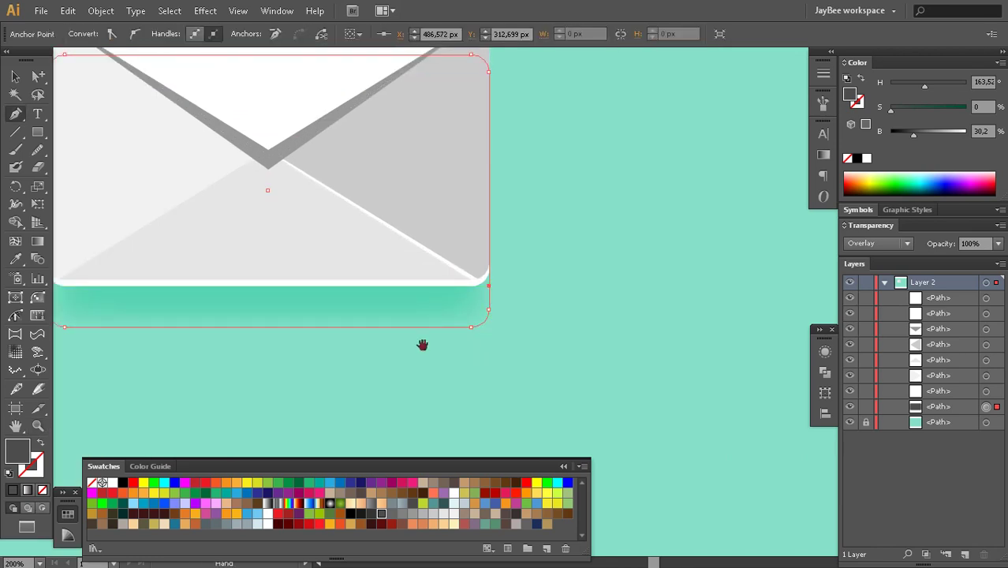
{"action": "left_click_drag", "start_coordinate": [120, 336], "coordinate": [408, 352]}
{"action": "left_click", "coordinate": [335, 298]}
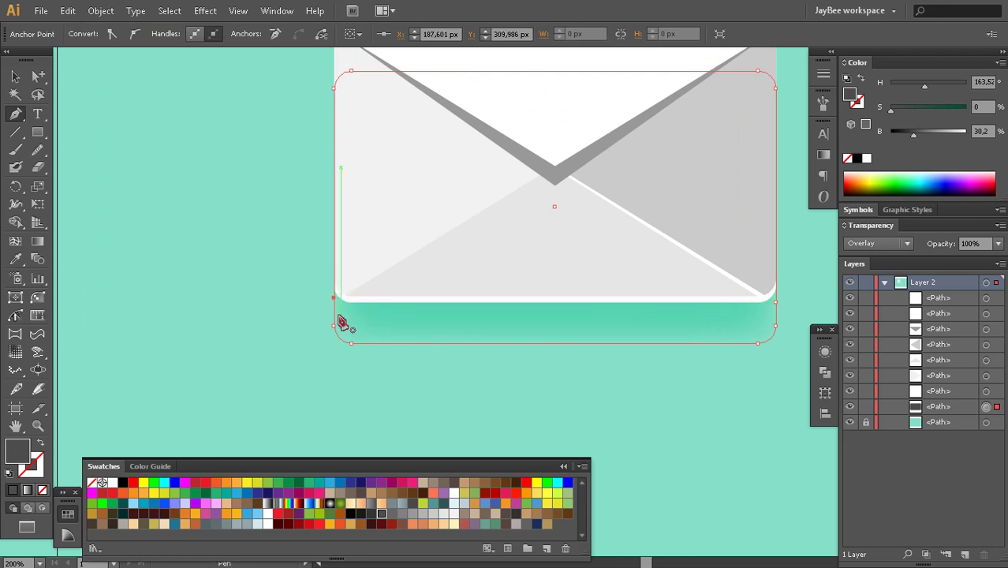
Pull the two new side anchor points slightly outward and up so the shadow flares beyond the envelope's lower corners
{"action": "key", "text": "a"}
{"action": "left_click_drag", "start_coordinate": [335, 300], "coordinate": [330, 292]}
{"action": "left_click_drag", "start_coordinate": [562, 353], "coordinate": [436, 322]}
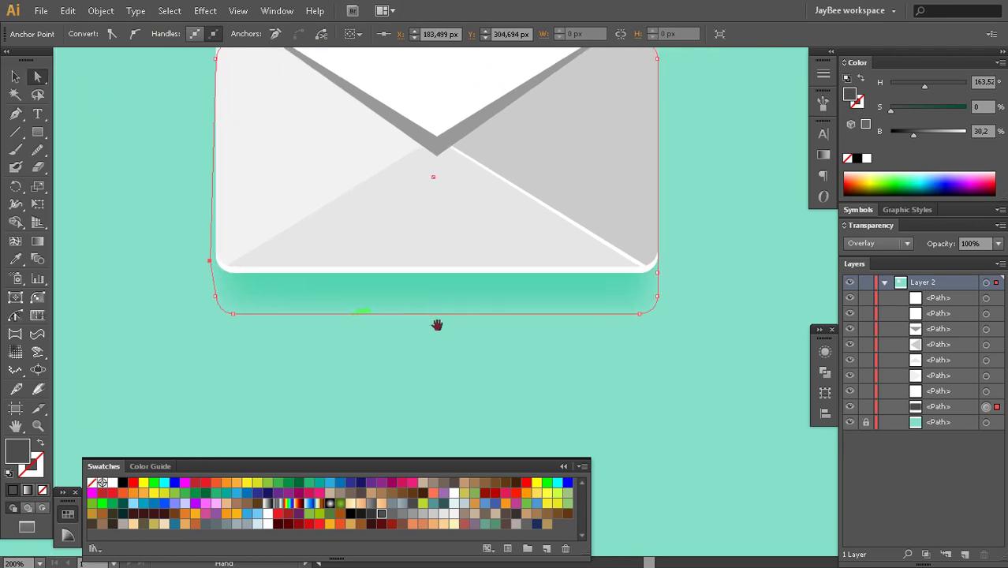
{"action": "left_click_drag", "start_coordinate": [665, 272], "coordinate": [668, 260]}
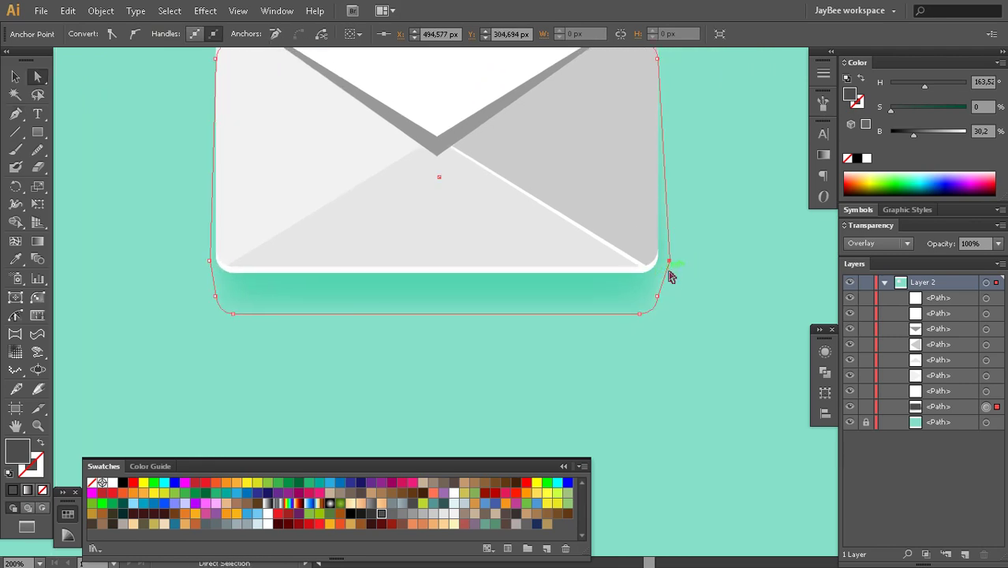
Examine the flared, feathered shadow around the envelope's lower edge with the selection outlines hidden and shown
{"action": "key", "text": "z"}
{"action": "left_click", "coordinate": [485, 357], "text": "alt"}
{"action": "left_click", "coordinate": [486, 357], "text": "alt"}
{"action": "key", "text": "ctrl+h"}
{"action": "left_click_drag", "start_coordinate": [398, 340], "coordinate": [394, 372]}
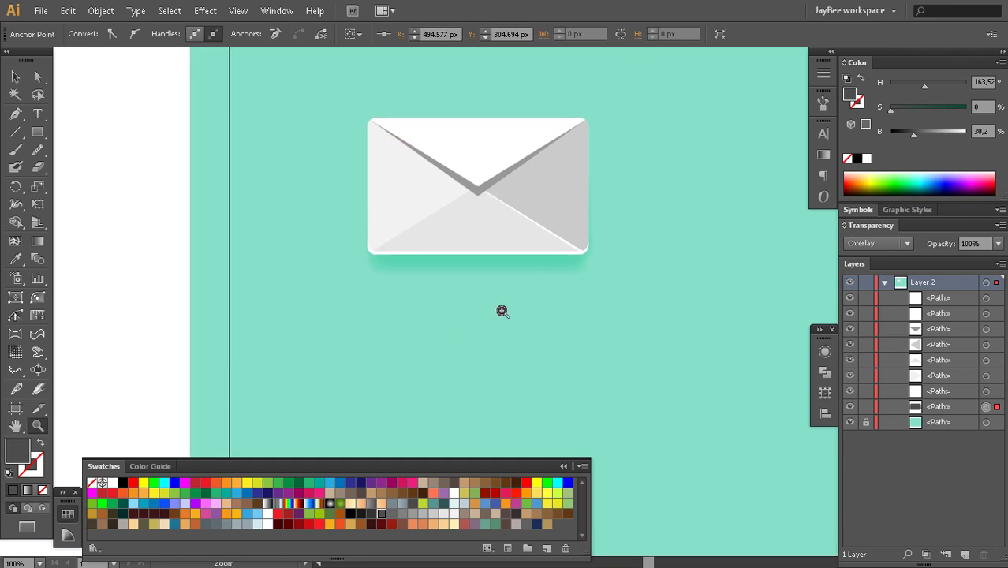
{"action": "left_click", "coordinate": [503, 309]}
{"action": "left_click_drag", "start_coordinate": [521, 249], "coordinate": [493, 332]}
{"action": "left_click", "coordinate": [527, 287], "text": "alt"}
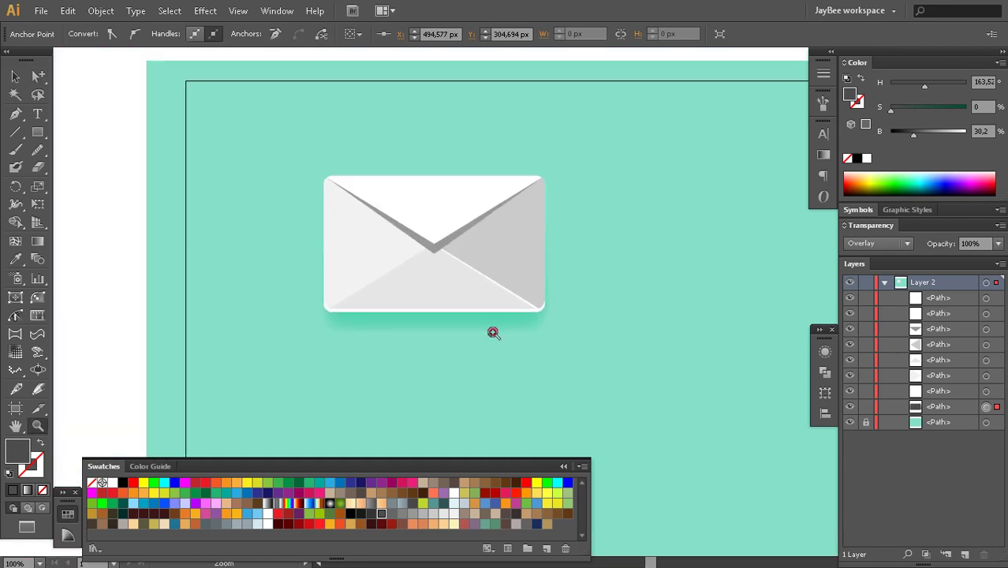
{"action": "left_click", "coordinate": [490, 328]}
{"action": "key", "text": "ctrl+h"}
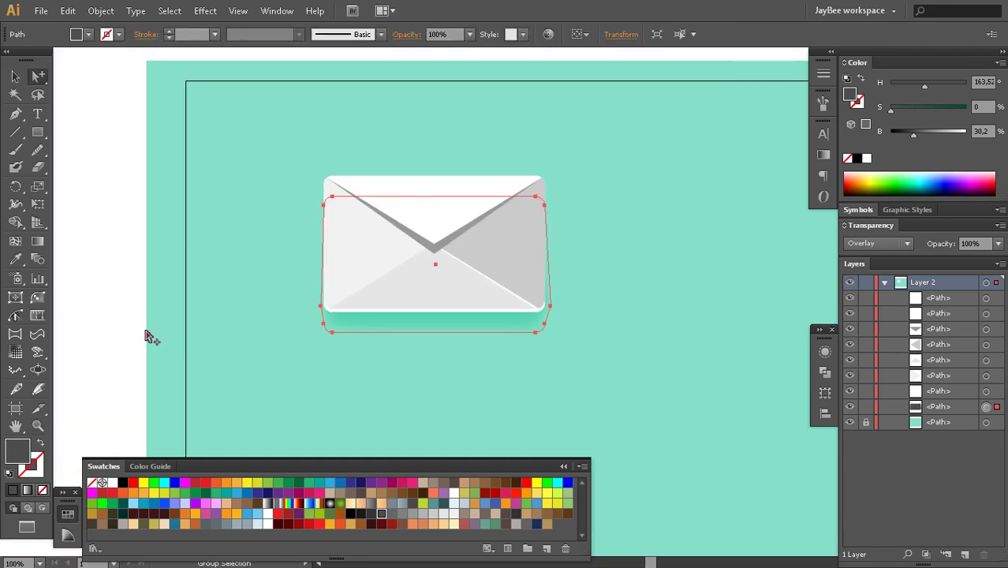
{"action": "left_click", "coordinate": [112, 338]}
{"action": "left_click", "coordinate": [402, 325]}
{"action": "left_click", "coordinate": [95, 347]}
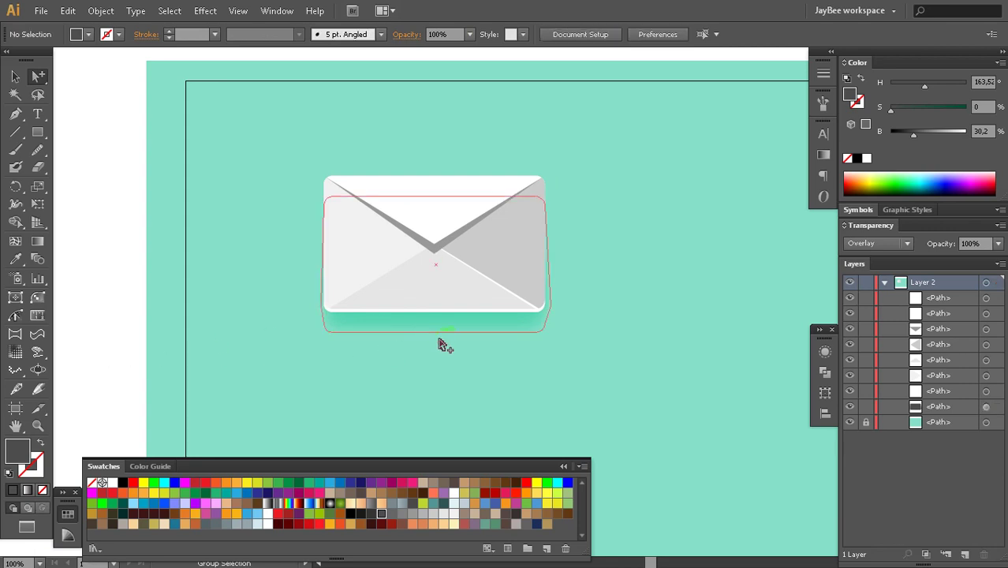
Select the feathered shadow and paste a copy directly in front of it to strengthen it
{"action": "left_click_drag", "start_coordinate": [463, 335], "coordinate": [447, 307]}
{"action": "left_click", "coordinate": [446, 313]}
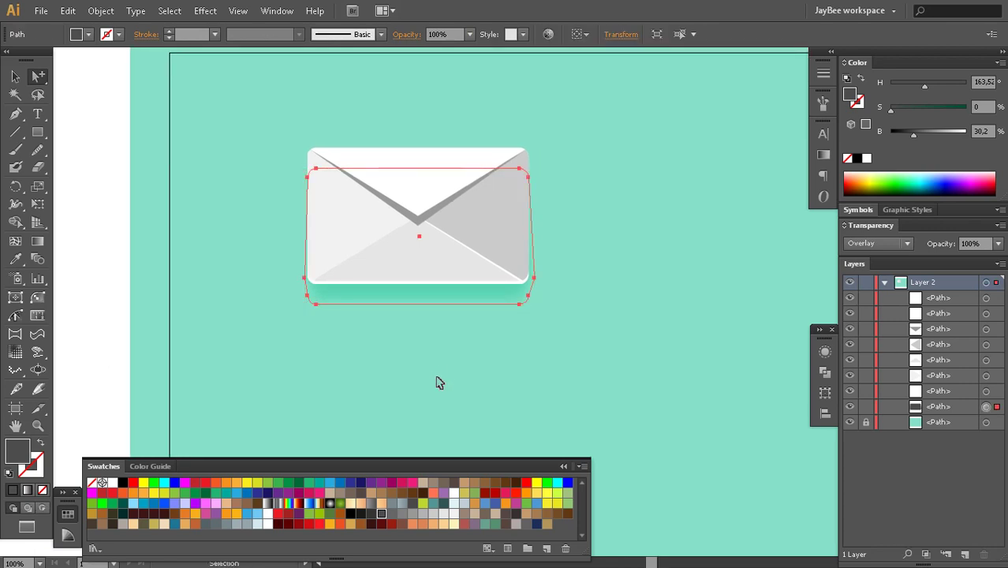
{"action": "key", "text": "ctrl+c"}
{"action": "key", "text": "ctrl+f"}
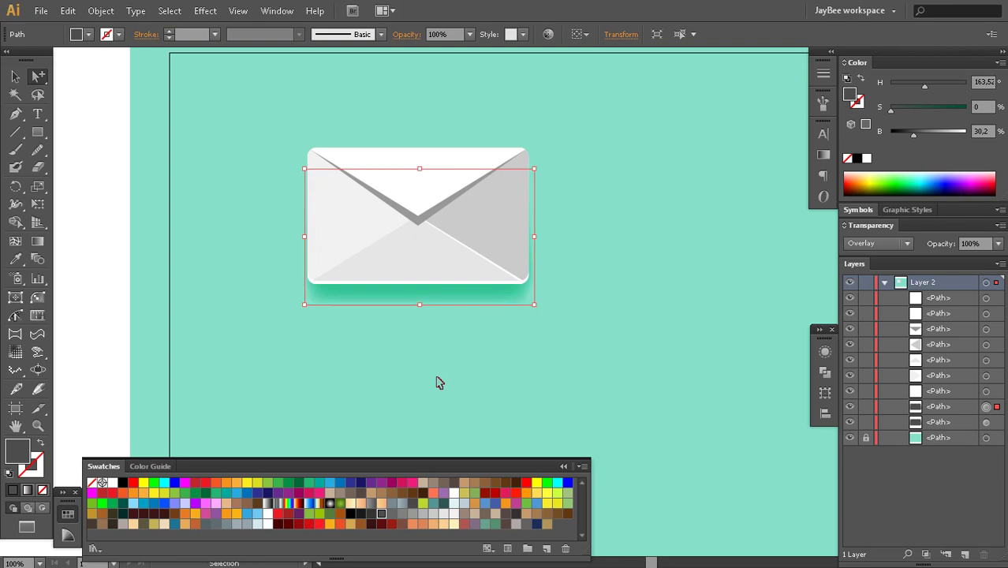
Select all the envelope's parts together with both shadows and group them
{"action": "key", "text": "ctrl+h"}
{"action": "key", "text": "z"}
{"action": "left_click", "coordinate": [478, 311], "text": "alt"}
{"action": "left_click", "coordinate": [478, 312], "text": "alt"}
{"action": "left_click_drag", "start_coordinate": [541, 337], "coordinate": [528, 348]}
{"action": "key", "text": "v"}
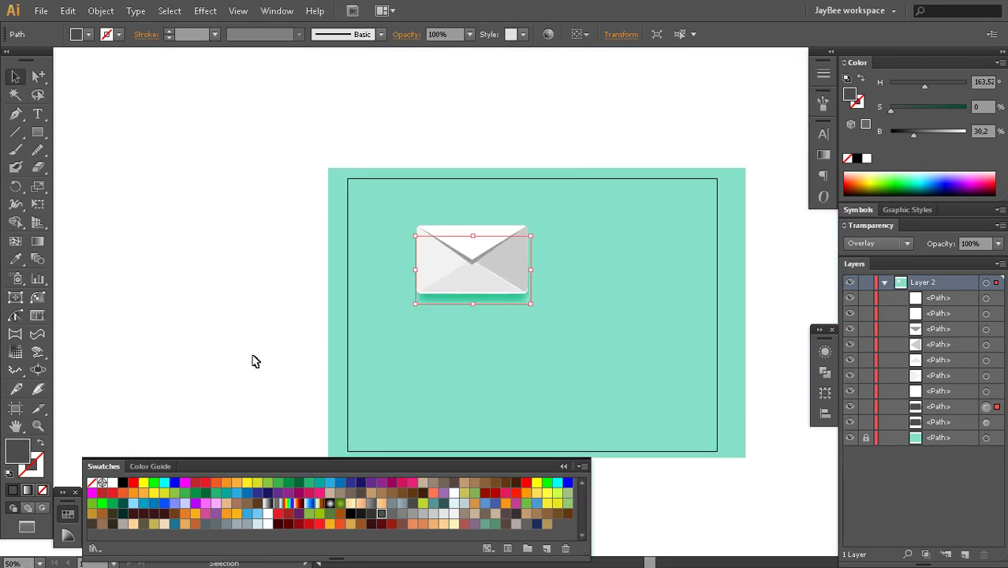
{"action": "left_click", "coordinate": [253, 360]}
{"action": "left_click_drag", "start_coordinate": [444, 340], "coordinate": [380, 333]}
{"action": "left_click_drag", "start_coordinate": [323, 134], "coordinate": [488, 323]}
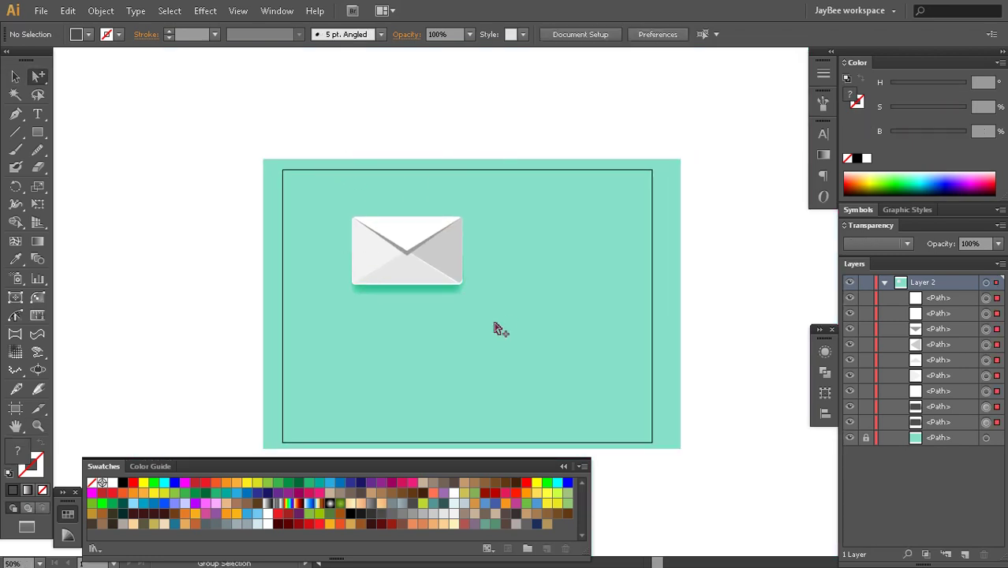
{"action": "key", "text": "ctrl+g"}
{"action": "key", "text": "v"}
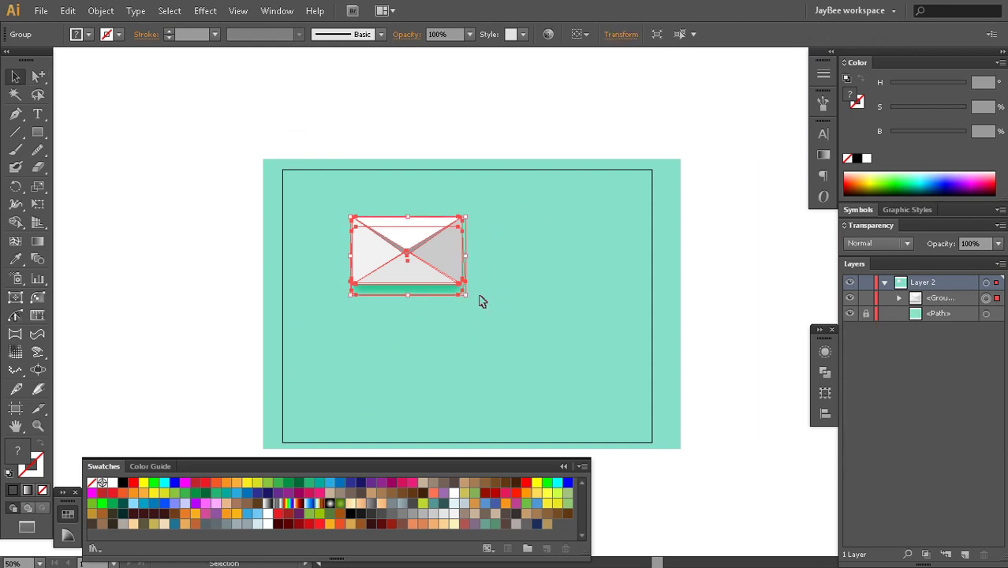
Compare the grouped envelope with the finished envelope and clock artwork in the reference document
{"action": "key", "text": "ctrl+shift+a"}
{"action": "key", "text": "z"}
{"action": "left_click", "coordinate": [459, 307]}
{"action": "left_click_drag", "start_coordinate": [518, 323], "coordinate": [479, 313]}
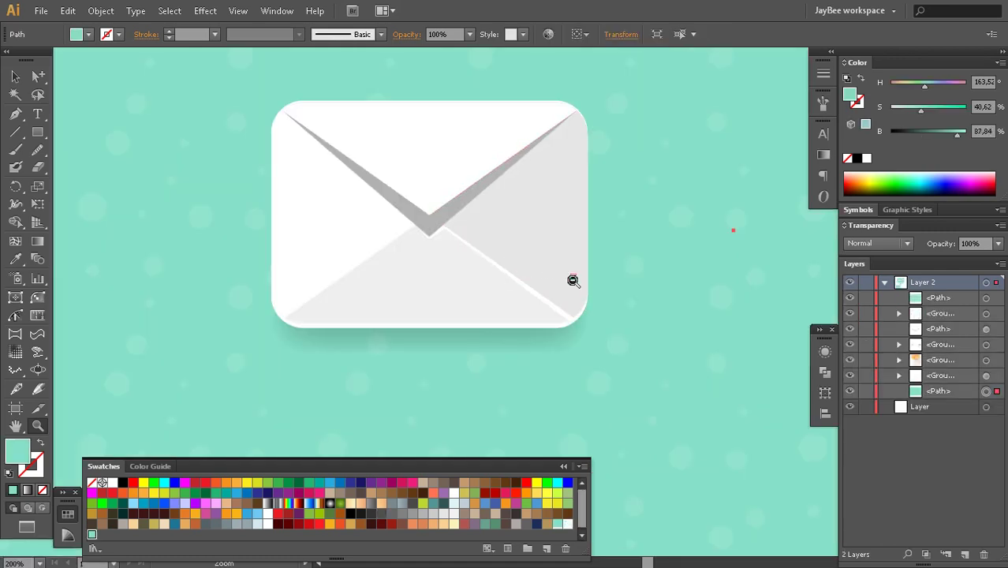
{"action": "key", "text": "ctrl+minus"}
{"action": "key", "text": "ctrl+minus"}
{"action": "key", "text": "ctrl+minus"}
{"action": "left_click_drag", "start_coordinate": [482, 227], "coordinate": [413, 208]}
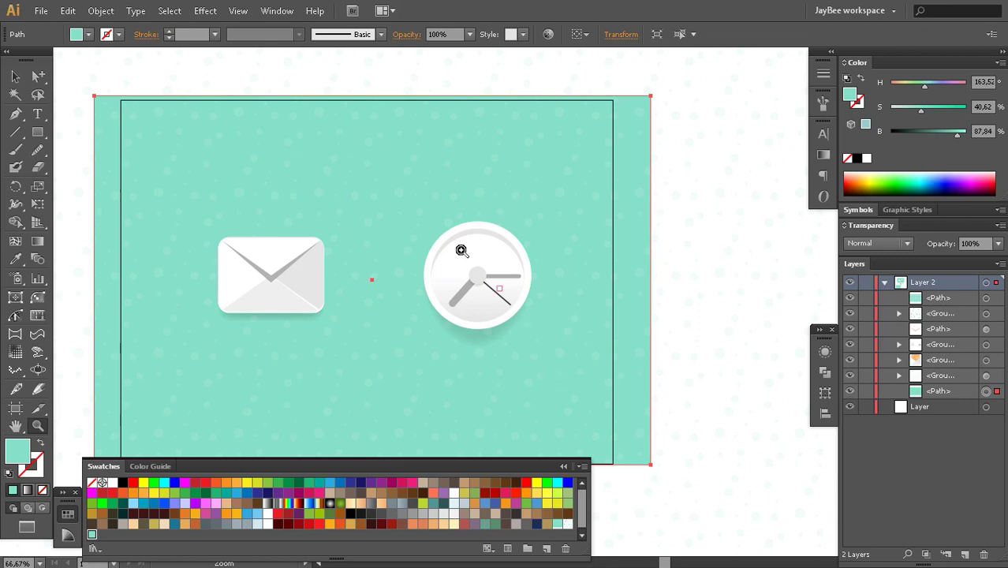
{"action": "key", "text": "v"}
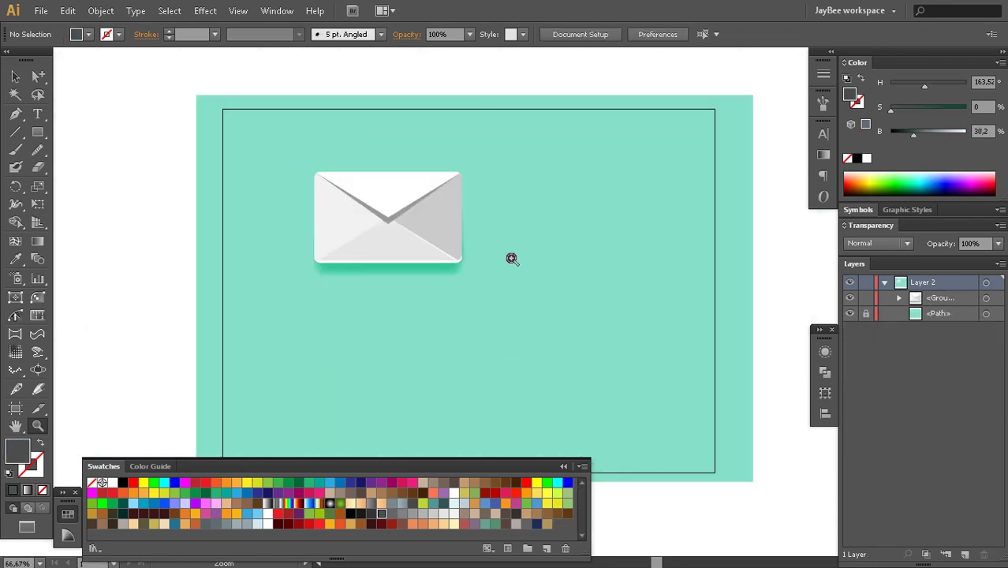